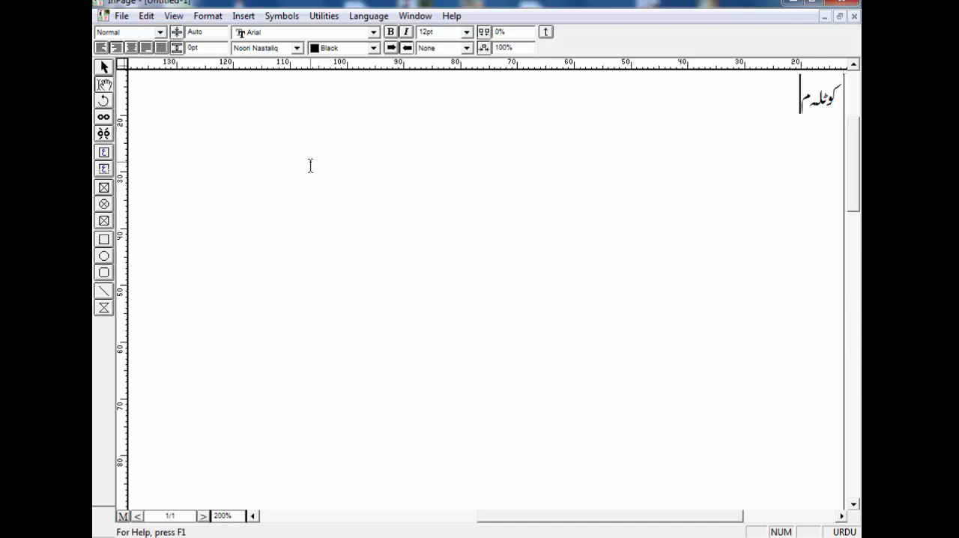
Complete the first line of the advert so it reads "کوٹلہ میں پہلی بار" and begin a new line
text(یں پہلی)
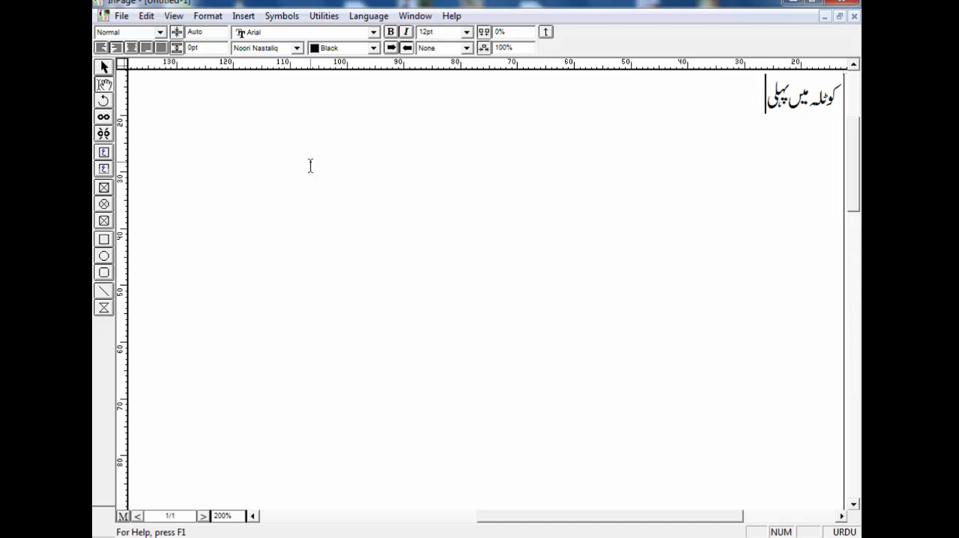
text( بار)
key(Return)
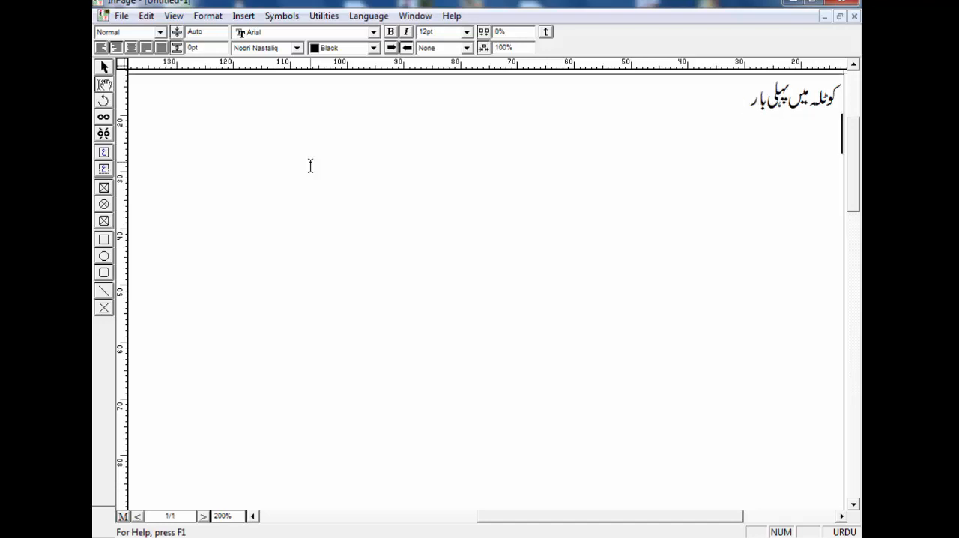
Enter "فیصل آباد کولیکشن" as the second line
text(فےص)
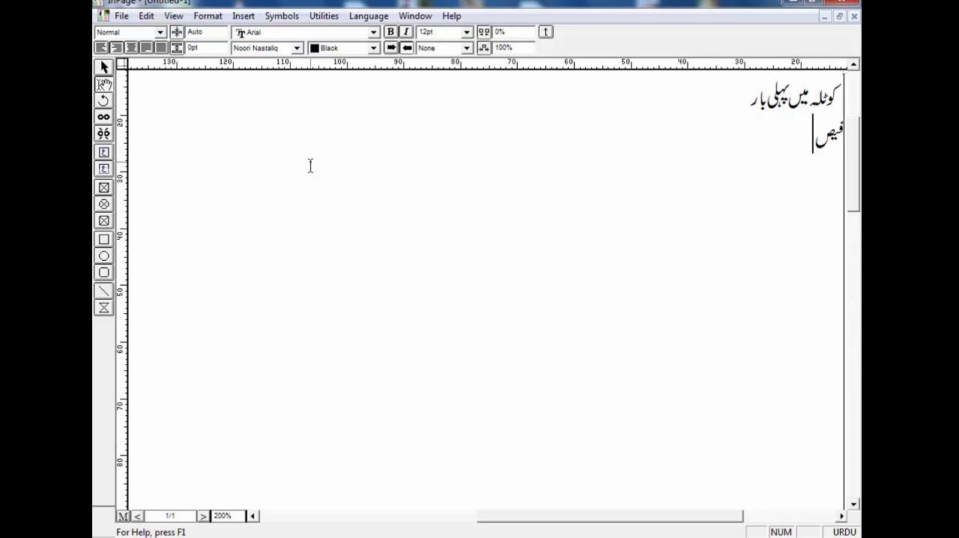
text(ل آباد)
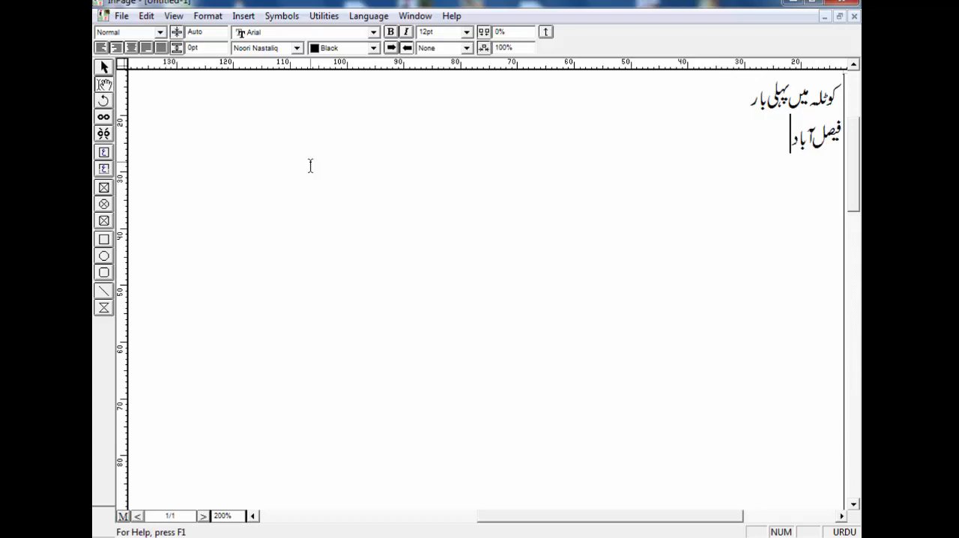
text( کو لے)
text(کشن )
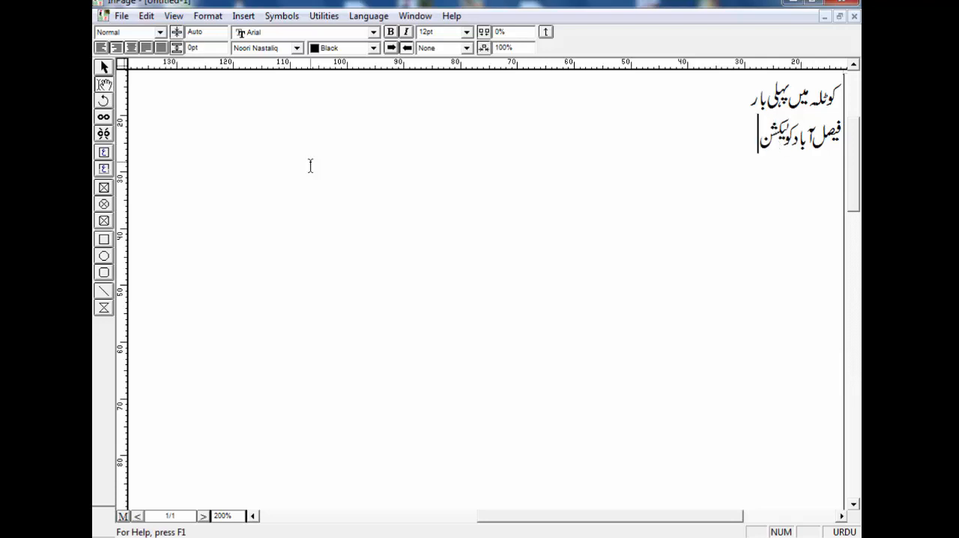
text(سیل سے)
text(ل)
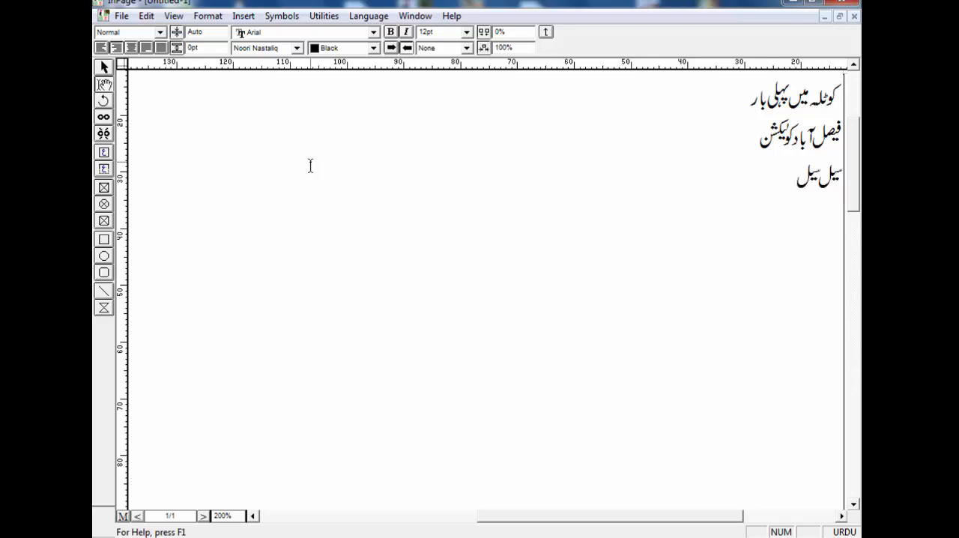
text( سیل)
Add "سیل سیل سیل" as the third line and begin a new line
key(Return)
Begin the fourth line with "لان کی مکمل ورائٹی انتہائی"
text(لان کی مک)
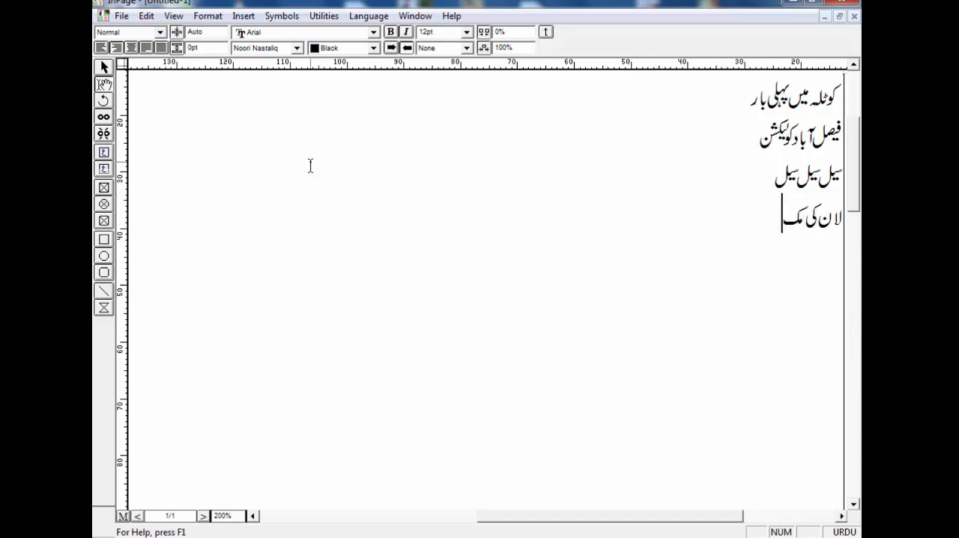
text(مل وراء)
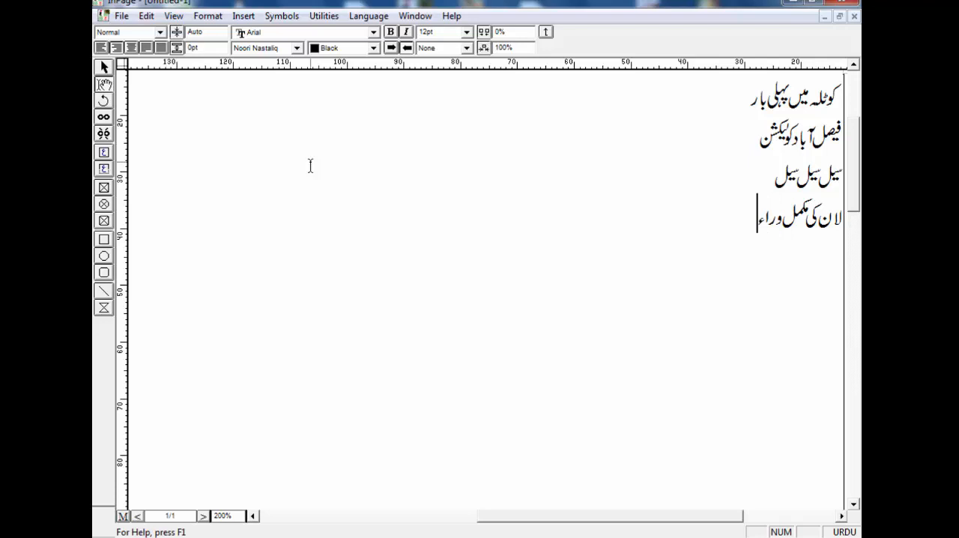
key(BackSpace)
text(ئٹی انتہائی)
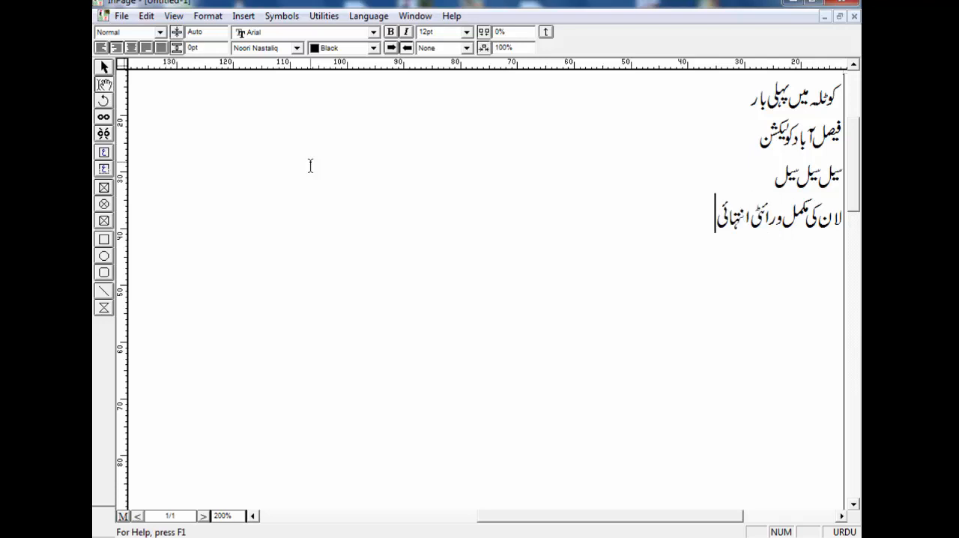
text( مناست)
Finish the fourth line with "مناسب ریٹ میں دستیاب ہے" and begin a new line
key(BackSpace)
text(ب ریٹ)
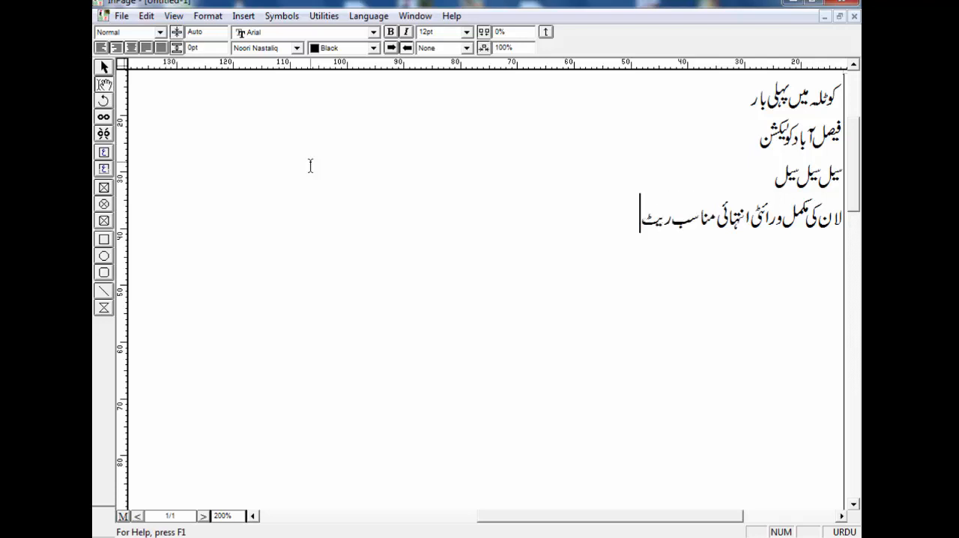
text( میں دس)
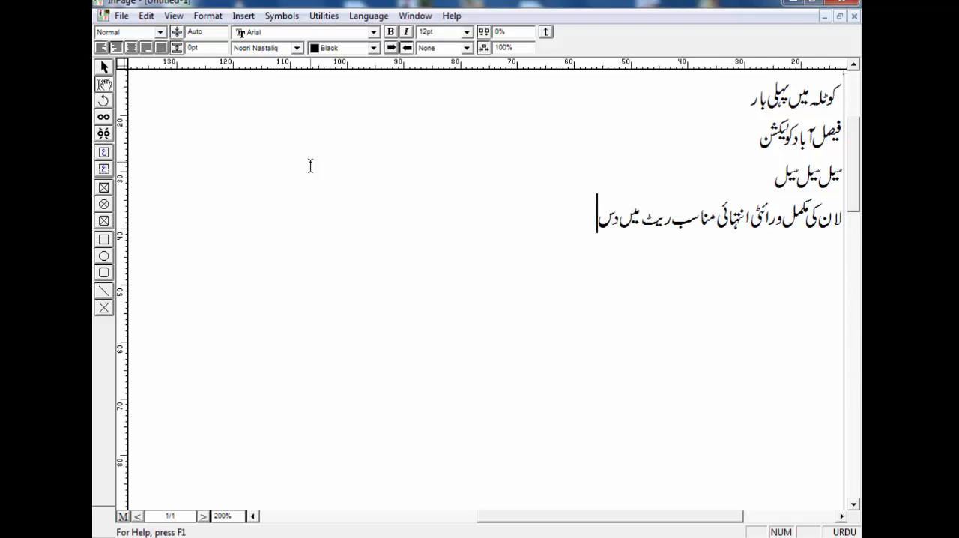
text(تیاب)
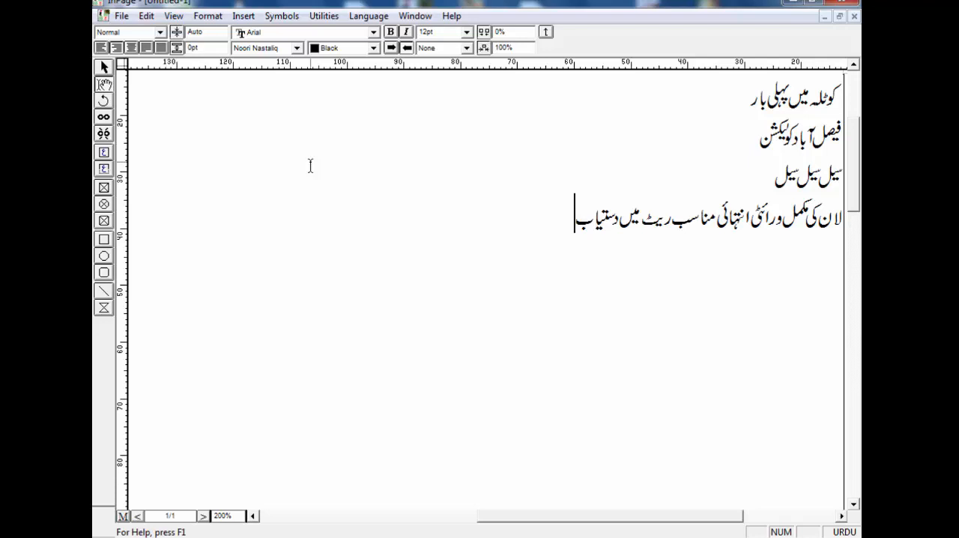
text( ہے)
key(Return)
Enter "لان دوپٹہ کٹ پیس" as the first item of the fifth line
text(لان)
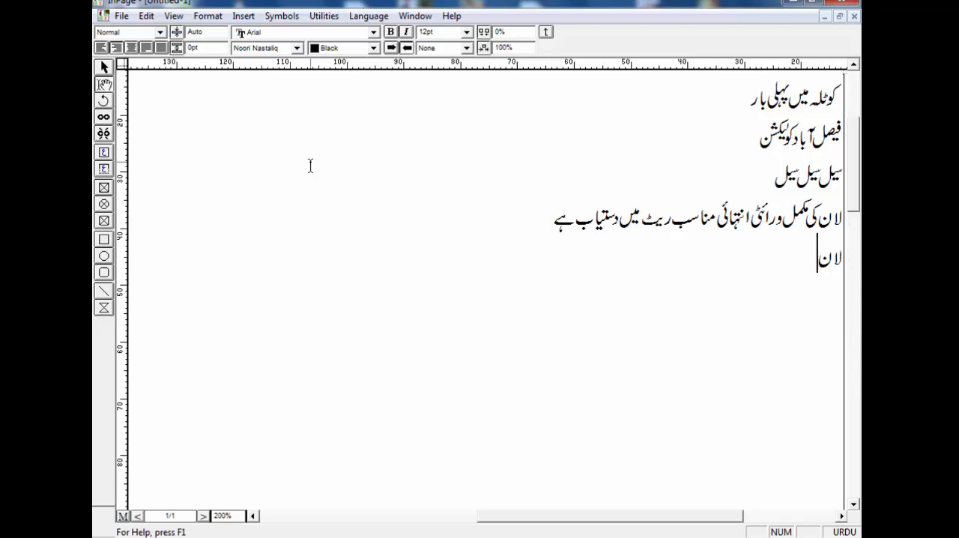
text( دوپٹی)
key(BackSpace)
text(ہ کٹ)
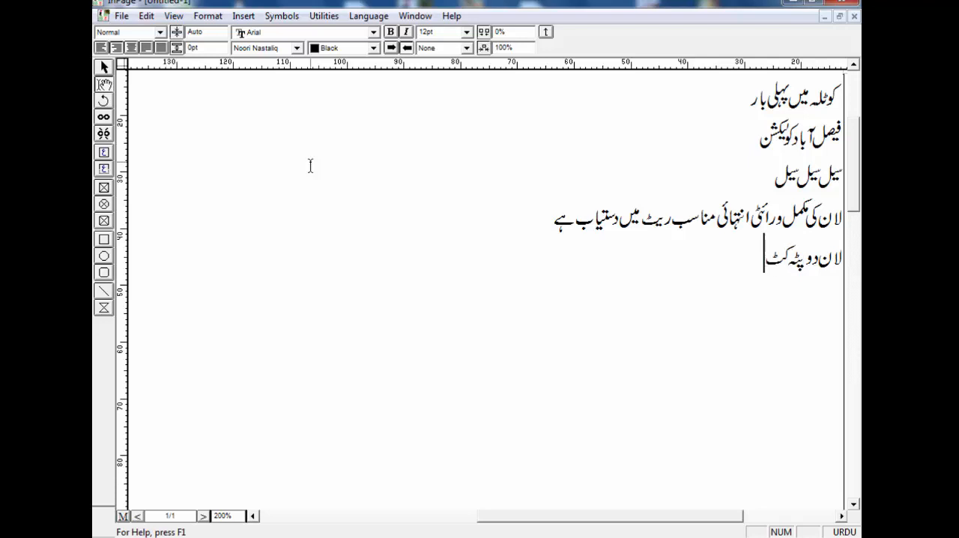
text( پیس   چکن)
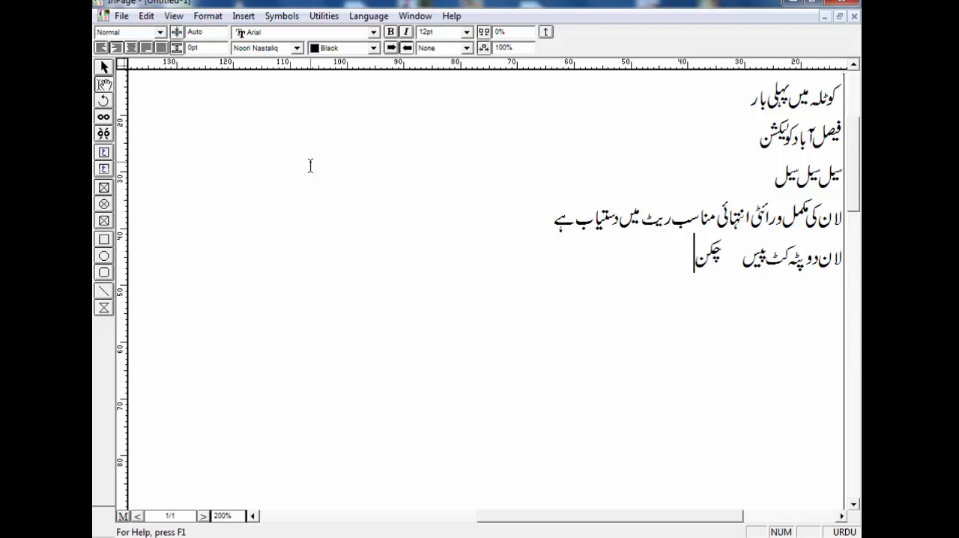
text( قاری)
text( ٹو)
text(پیس)
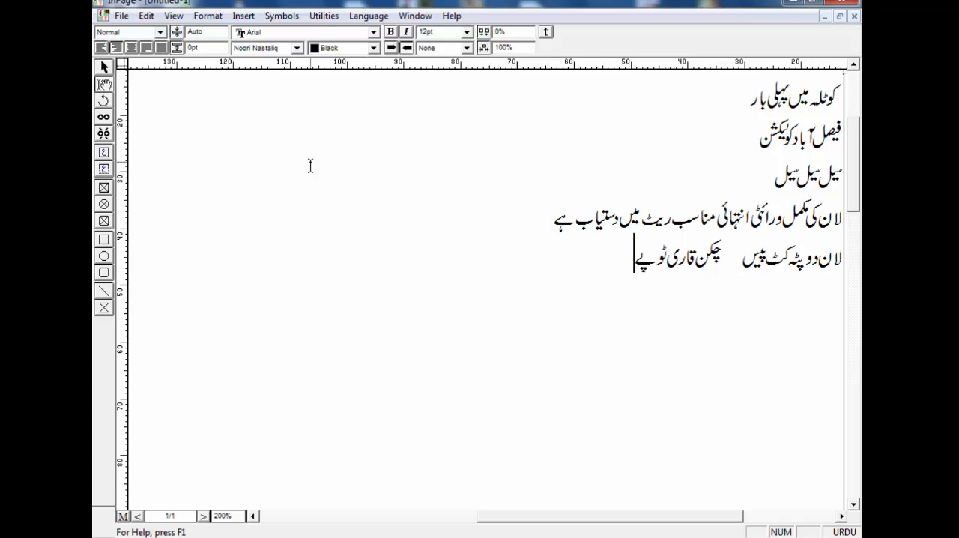
text( ش)
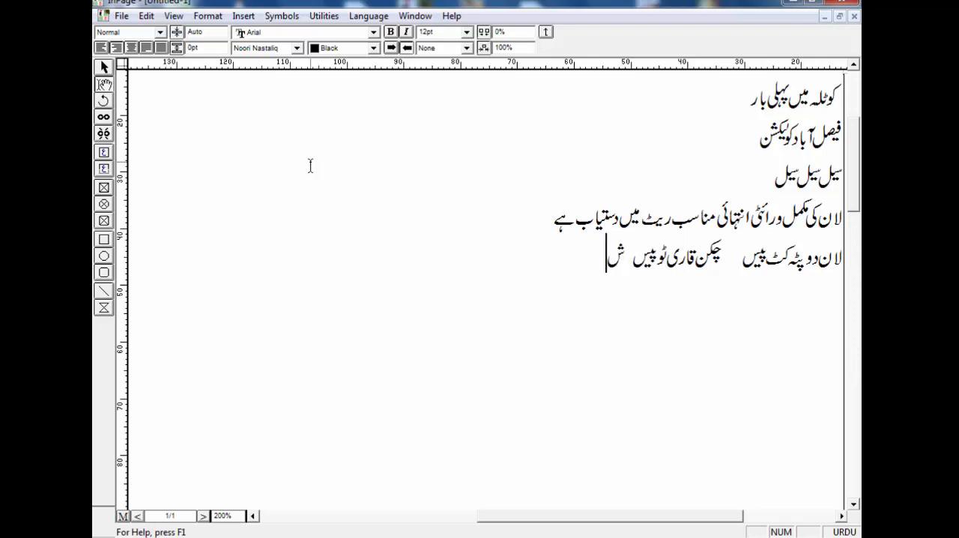
text(فقو)
End the fifth line with the item "شفون دوپٹہ" and begin a new line
key(BackSpace)
key(BackSpace)
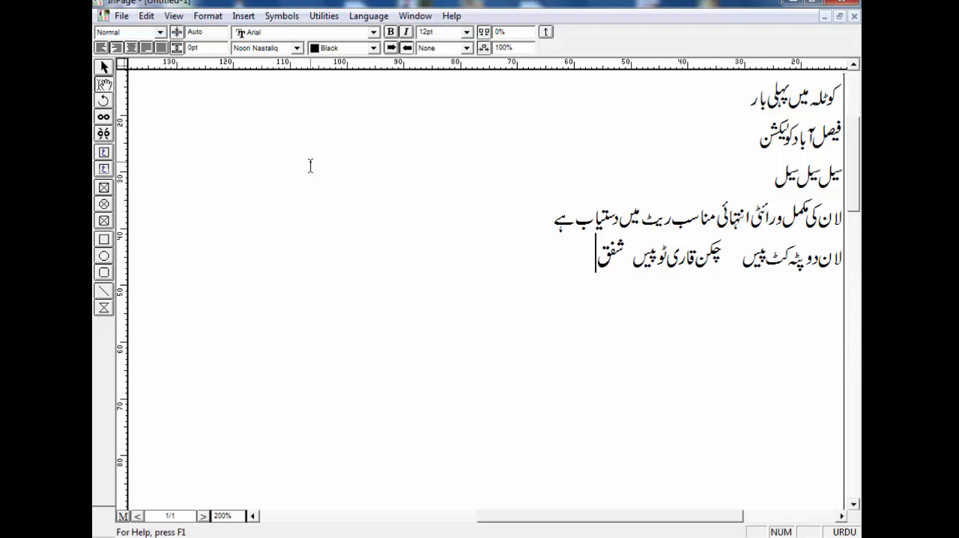
text(ون)
text( دوپٹ)
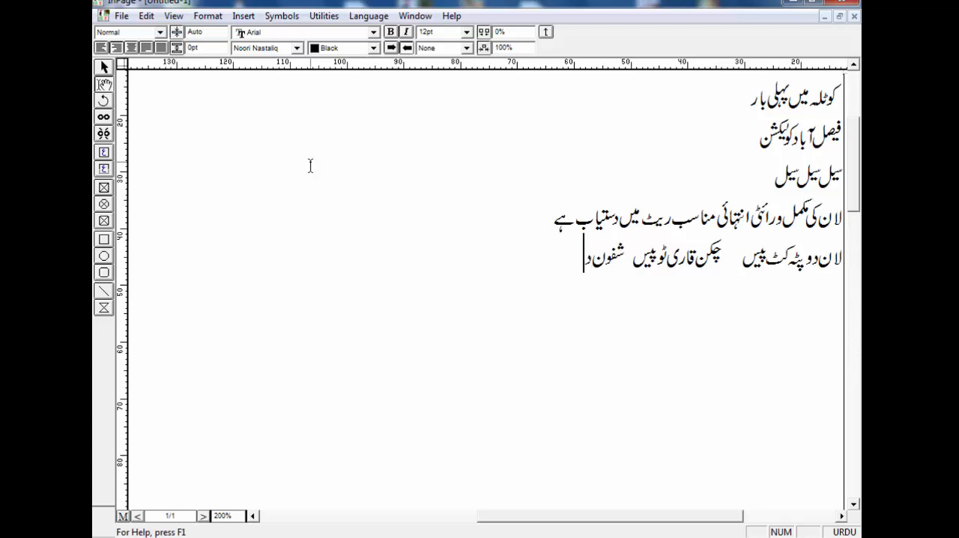
text(ی)
key(BackSpace)
text(ہ)
key(Return)
Enter "مسوری کٹورک دوپٹہ" at the start of the sixth line
text(مسوری)
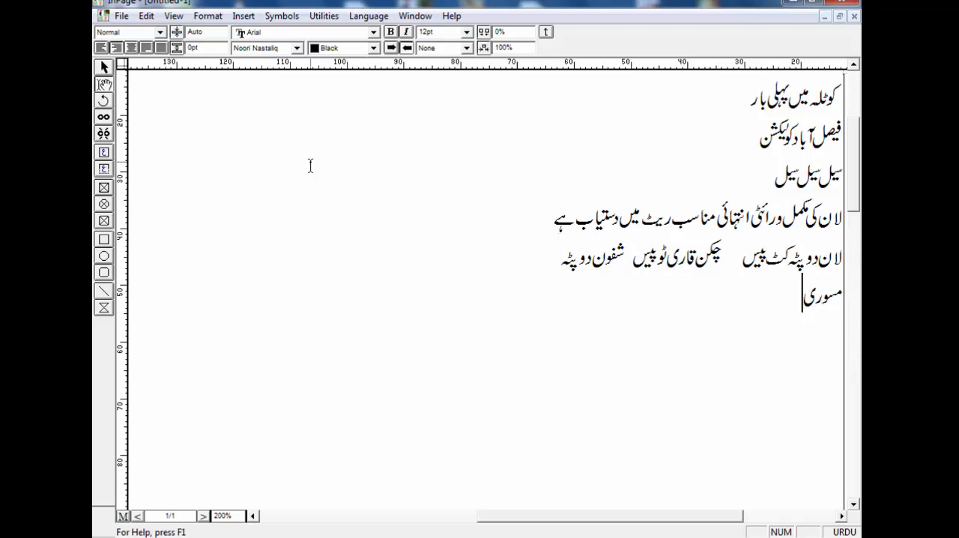
text( کٹورک)
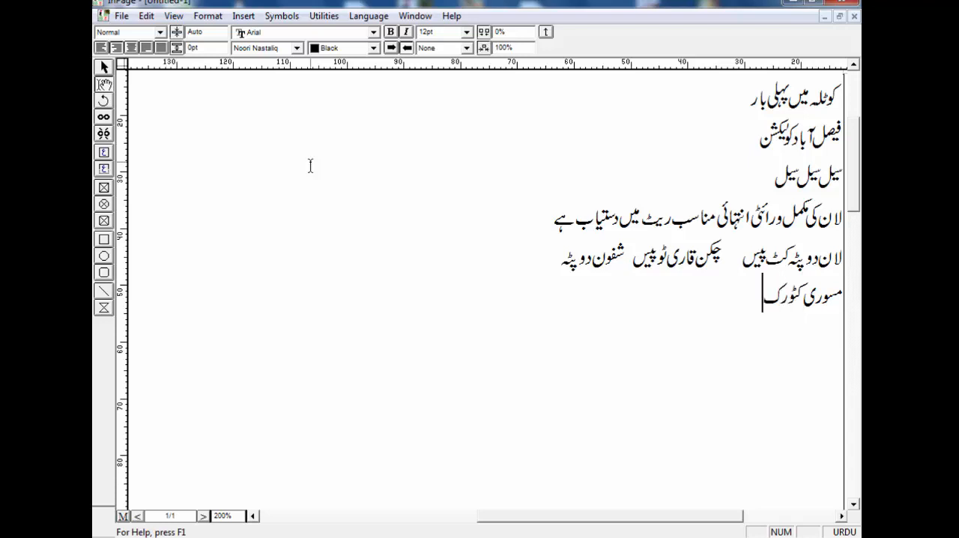
text( دو)
text(پٹہ)
text(   مسوری)
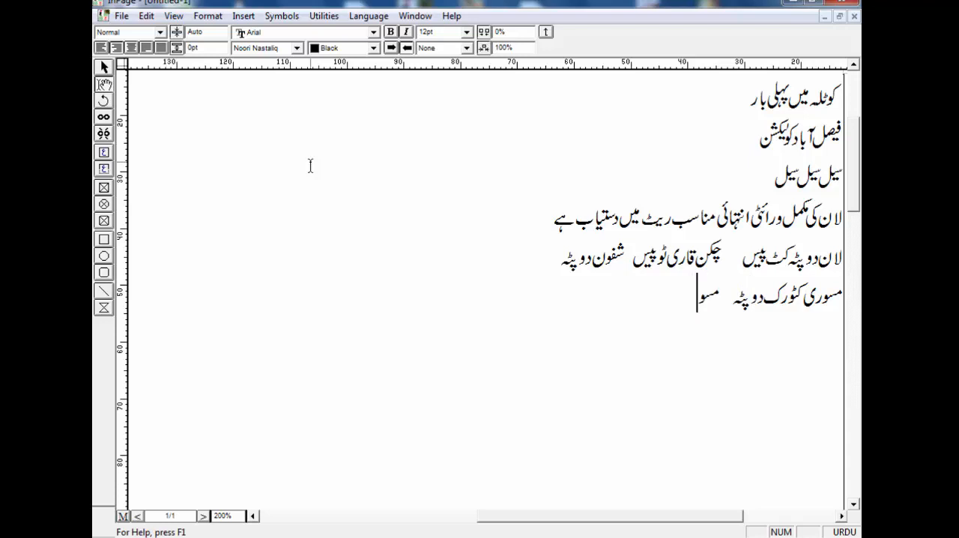
text( سوٹ سیم)
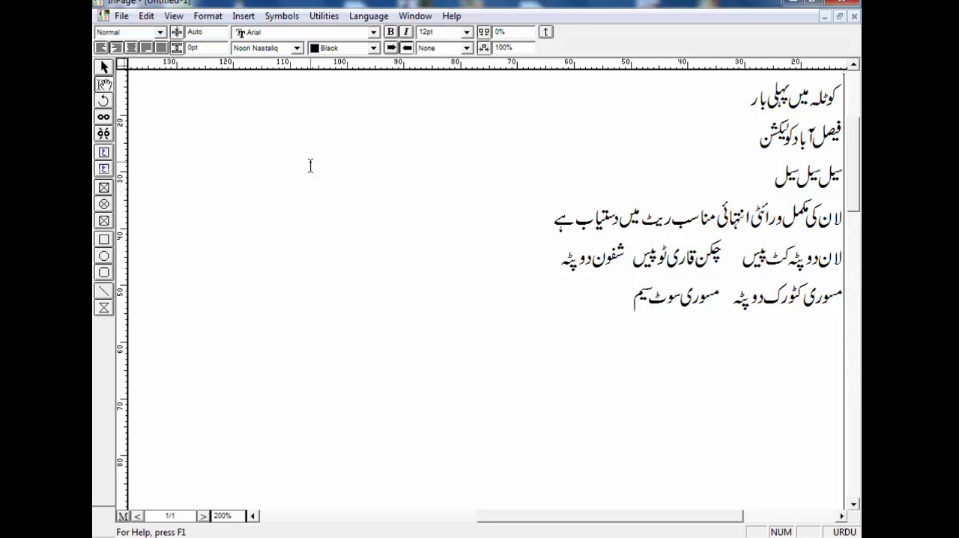
text( دوپٹہ والےسوٹ)
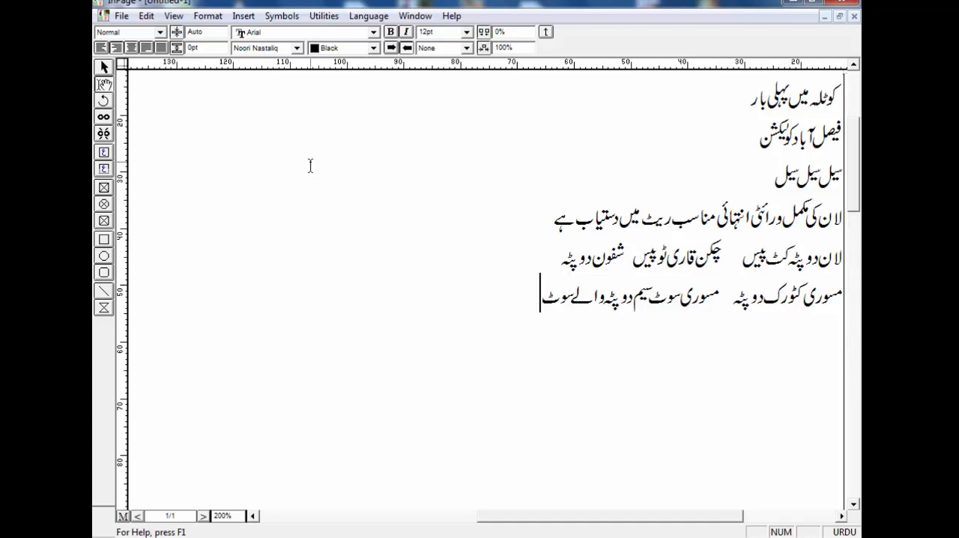
text( دستیاب ہیں)
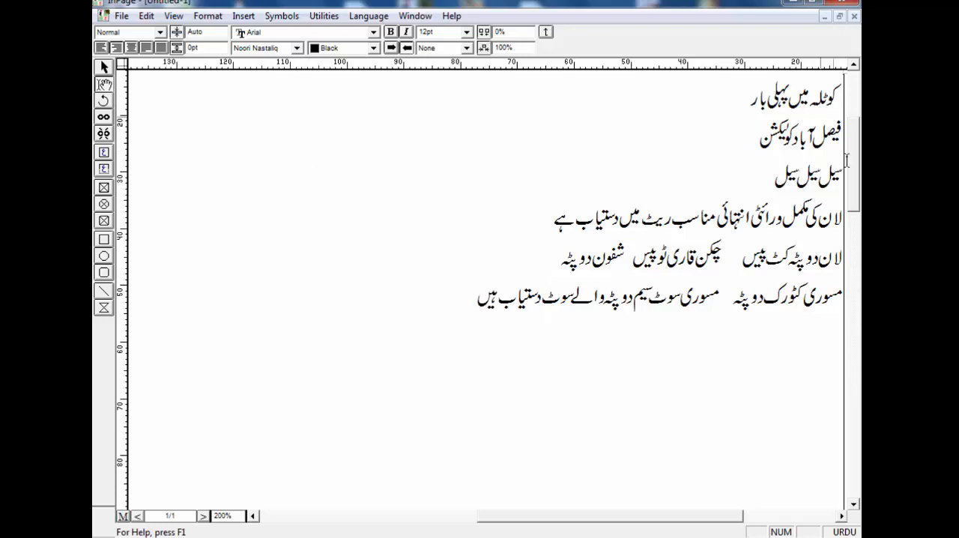
Change the Urdu font of the second line, "فیصل آباد کولیکشن", to Bombay Black
drag(763, 144, 842, 144)
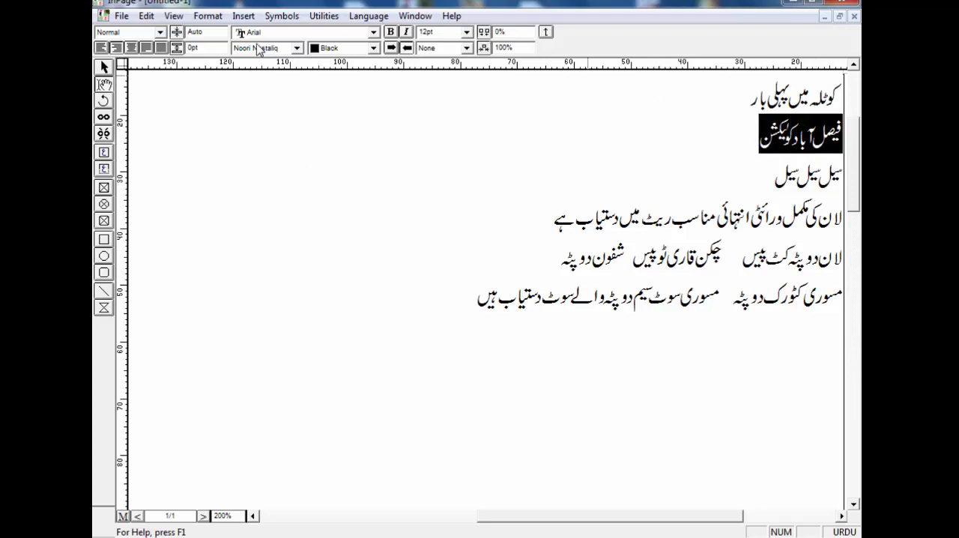
click(297, 48)
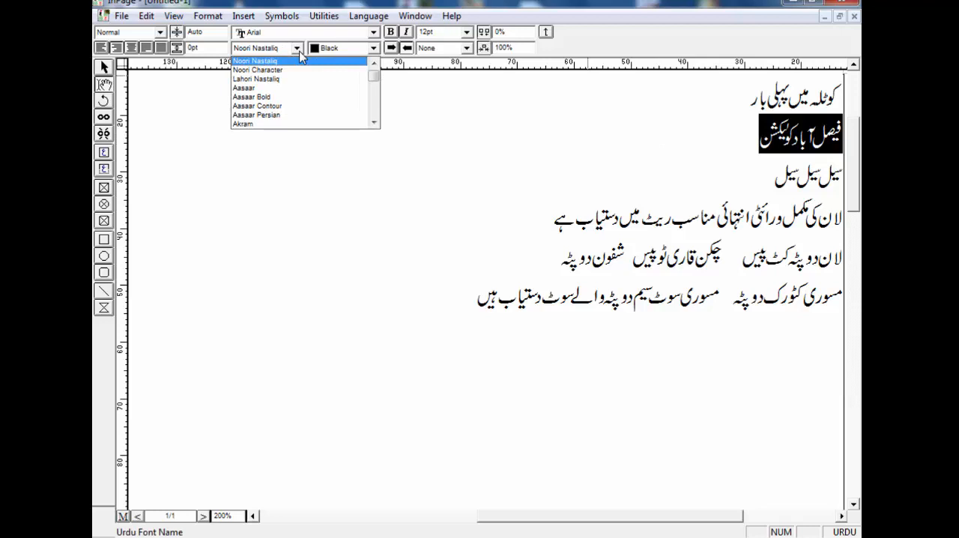
scroll(300, 54, down, 4)
click(300, 60)
click(299, 50)
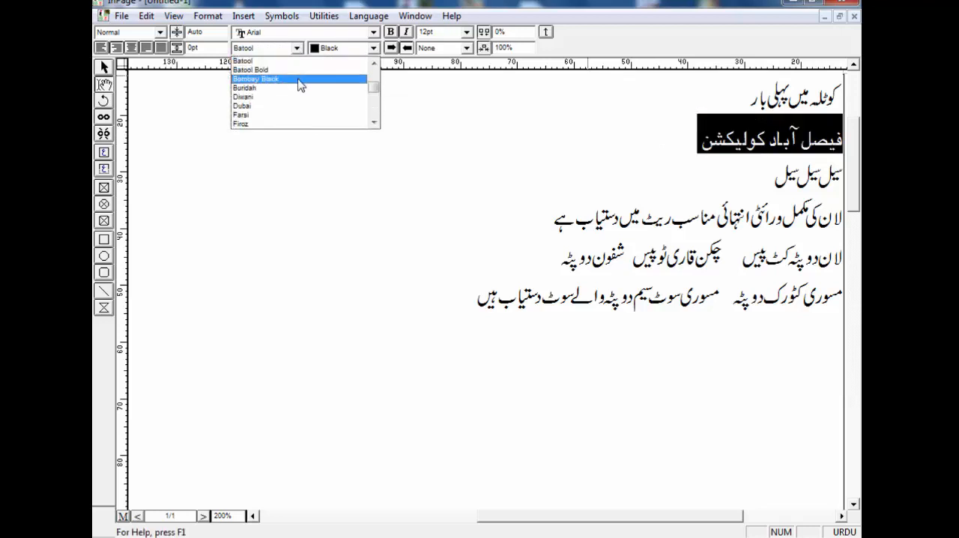
click(298, 78)
click(370, 171)
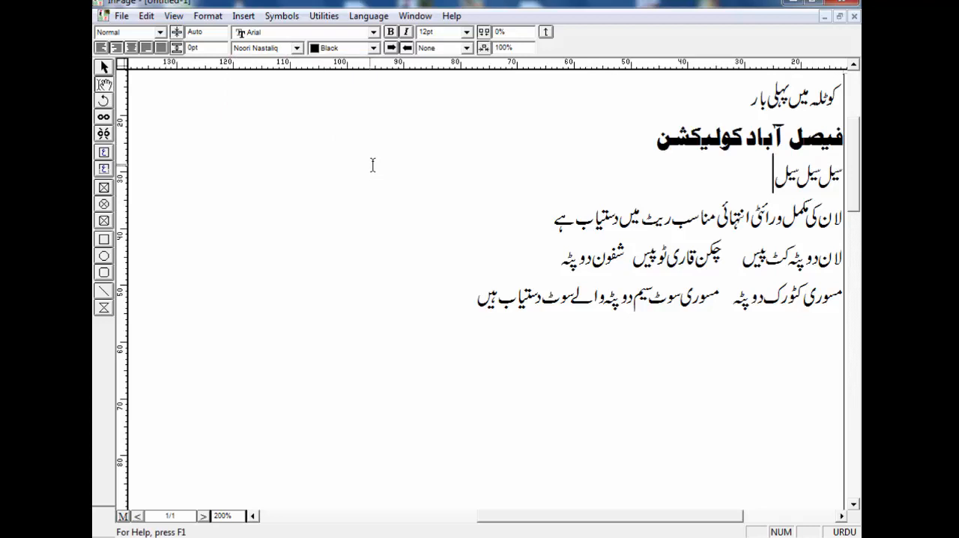
Set the Urdu font of all the text to Noori Nastaliq and clear the selection
key(ctrl+a)
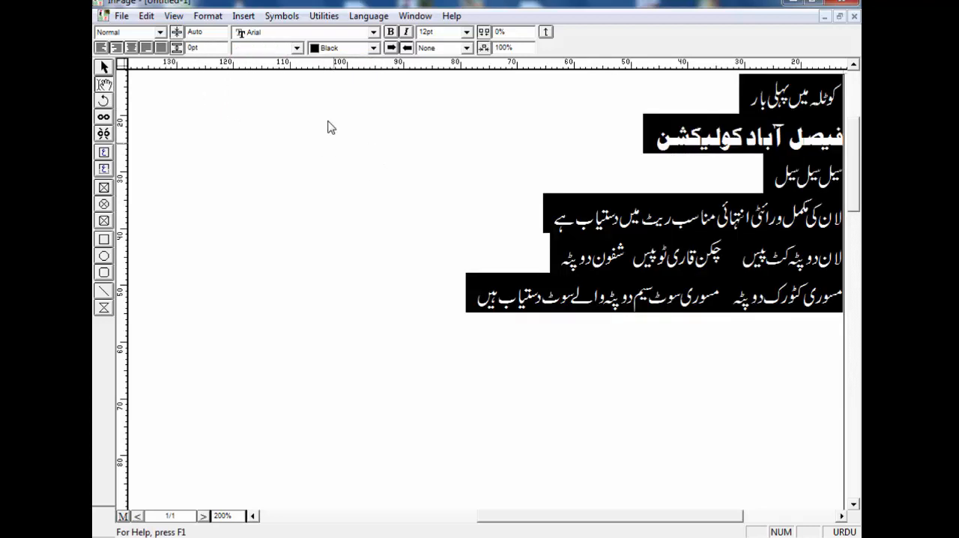
click(298, 50)
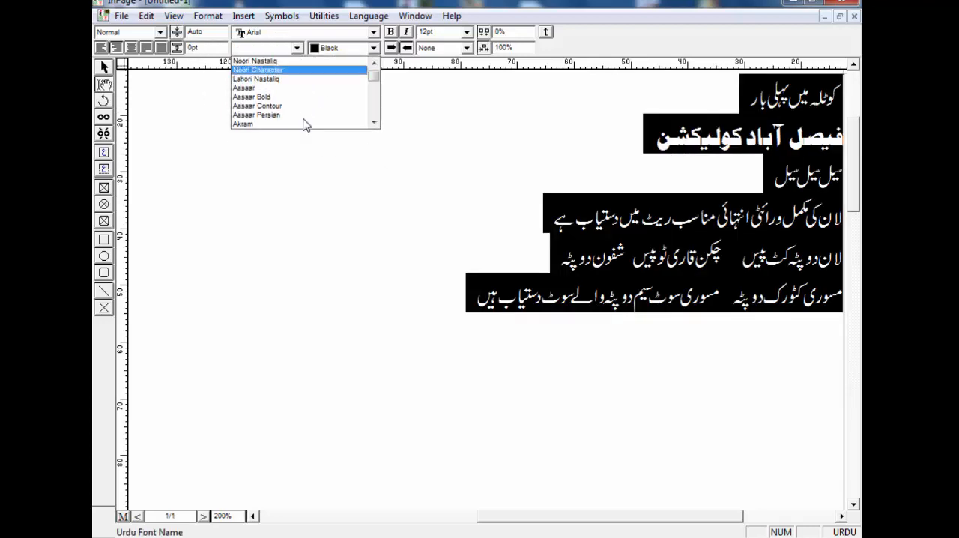
click(309, 195)
click(298, 48)
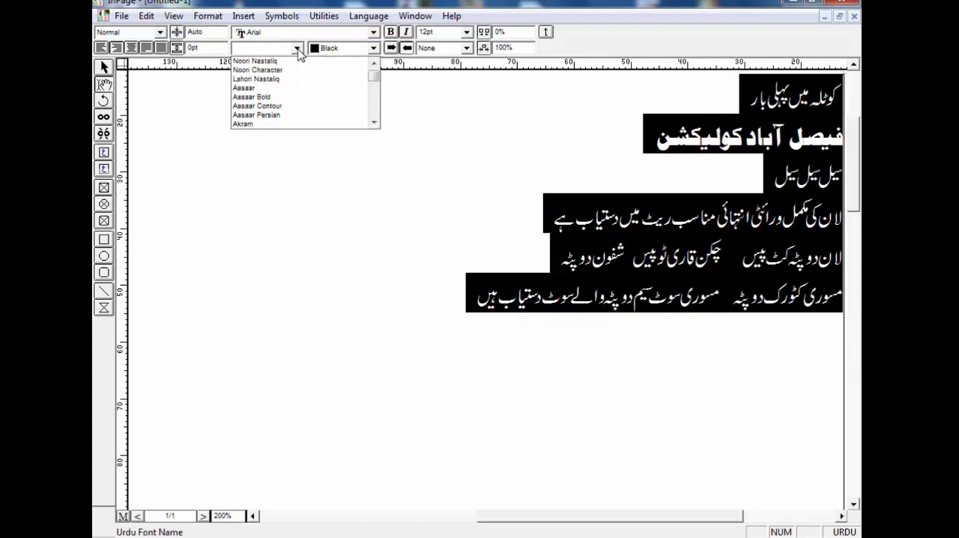
click(259, 62)
click(403, 179)
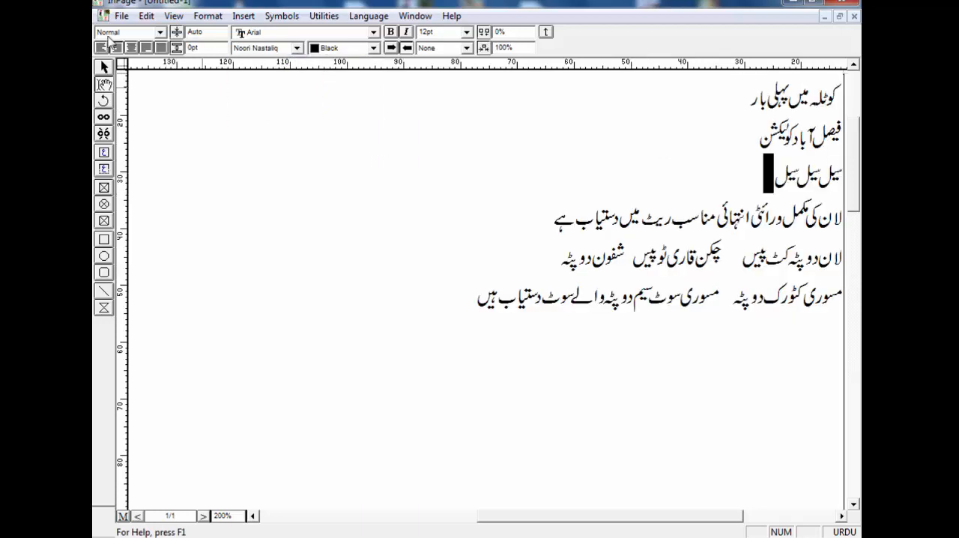
click(200, 138)
Copy the whole text box as an object and switch to another program
click(105, 69)
right_click(232, 146)
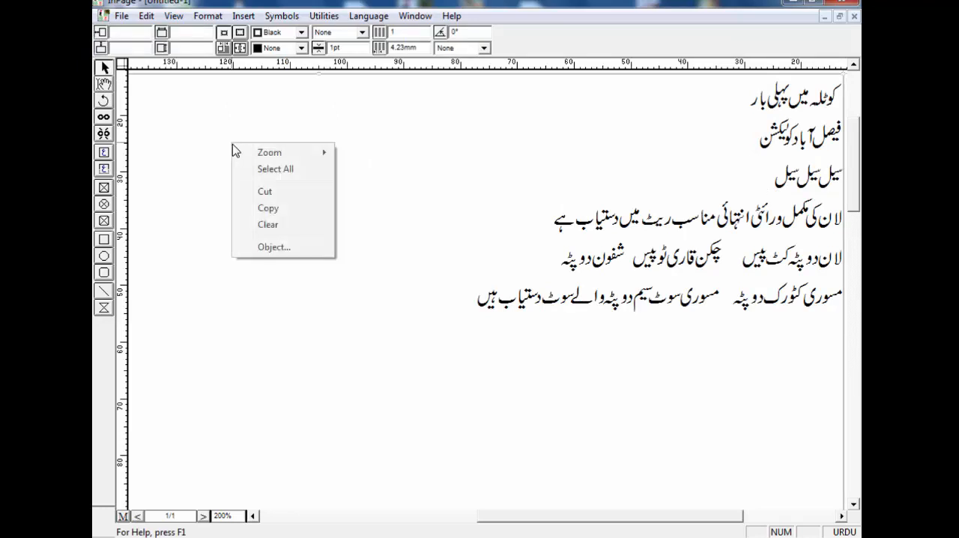
click(277, 206)
click(294, 537)
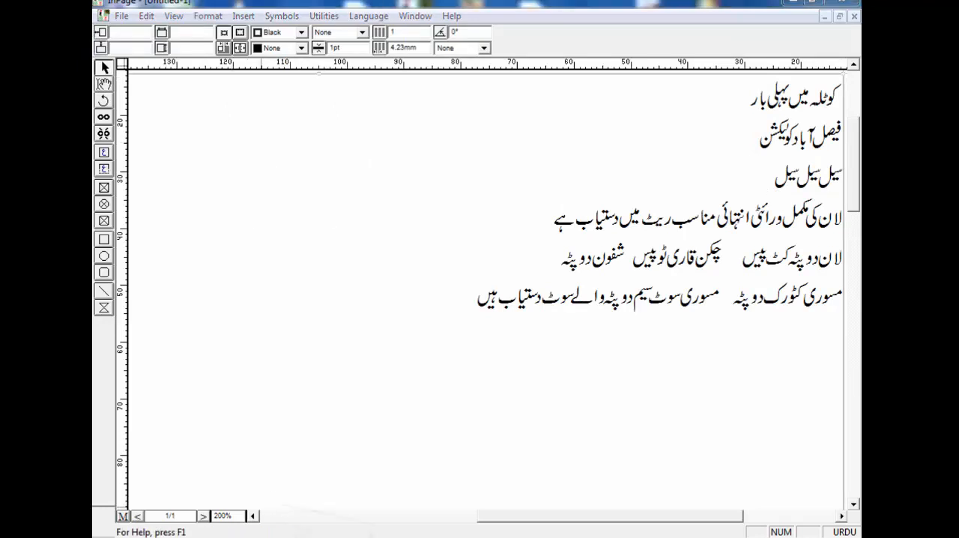
Create a new Letter-size document with the default settings and paste the copied Urdu text into it
key(ctrl+n)
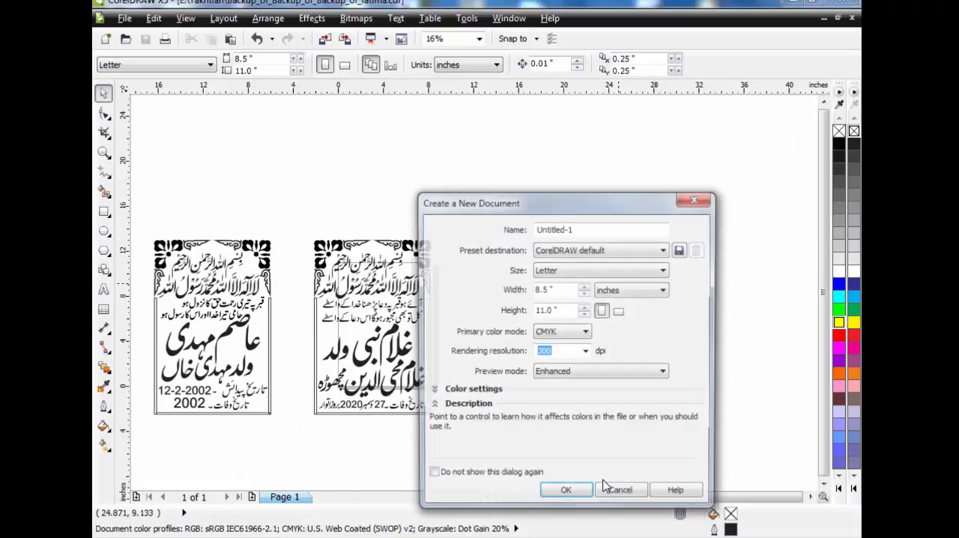
click(578, 494)
right_click(276, 173)
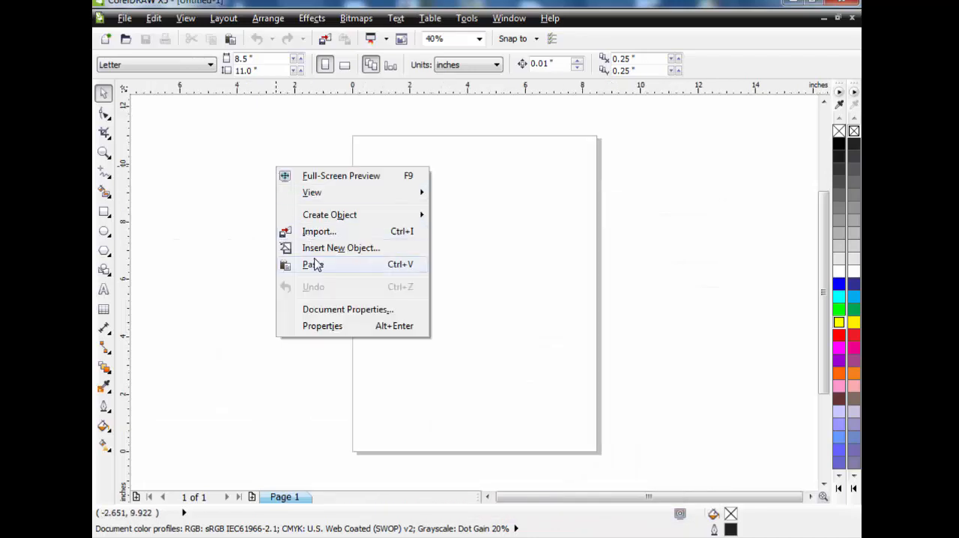
click(318, 264)
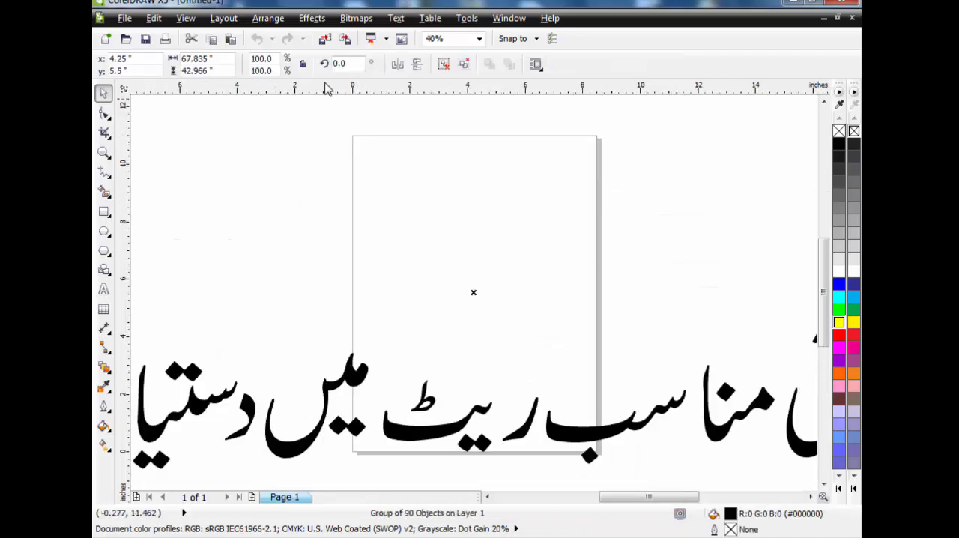
Scale the pasted text to 3 percent, enlarge it to about 10.4 inches wide, and clear the selection
click(262, 59)
text(3)
key(Return)
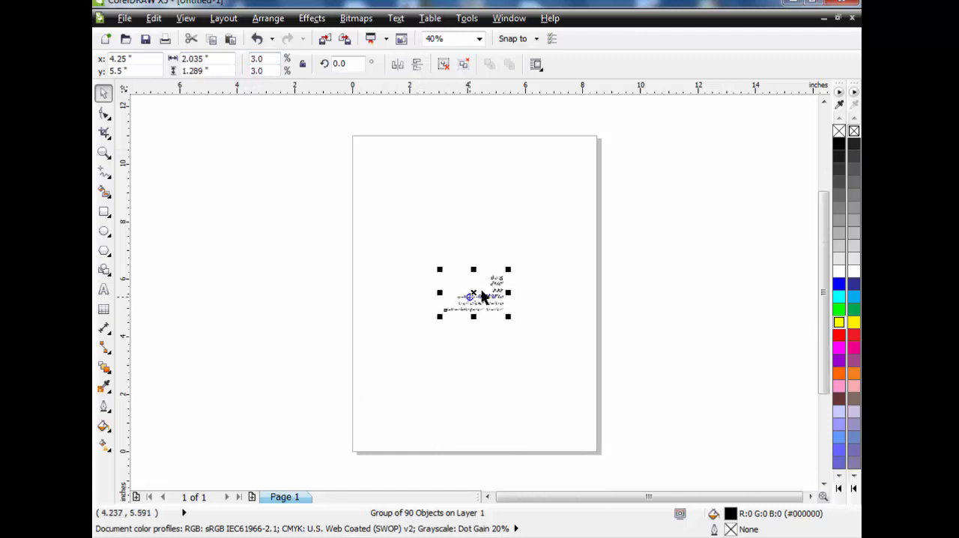
drag(508, 269, 629, 175)
click(207, 201)
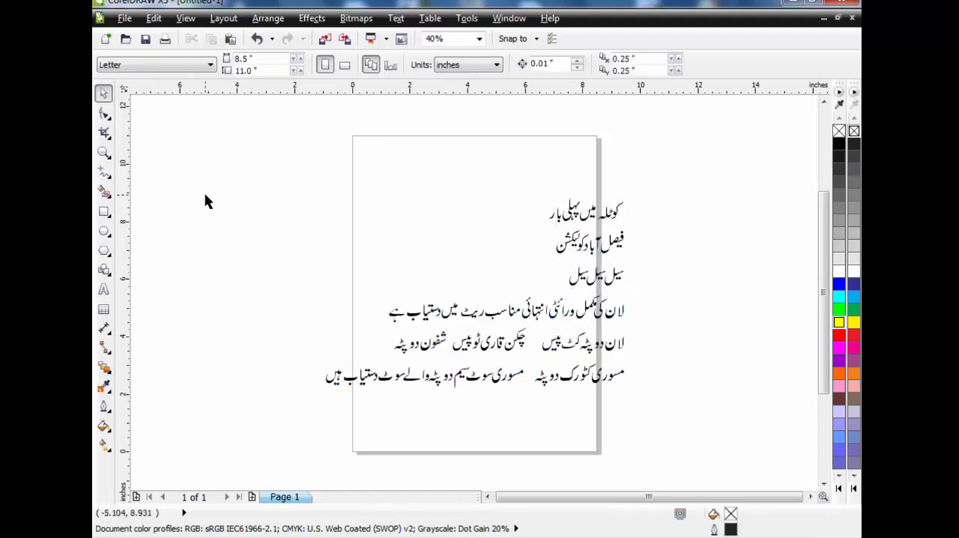
Draw a rectangle on the page and set its size to 3 inches wide by 7 inches high
click(103, 212)
mouse_move(379, 157)
mouse_down()
mouse_move(458, 280)
mouse_move(499, 332)
mouse_move(510, 330)
mouse_up()
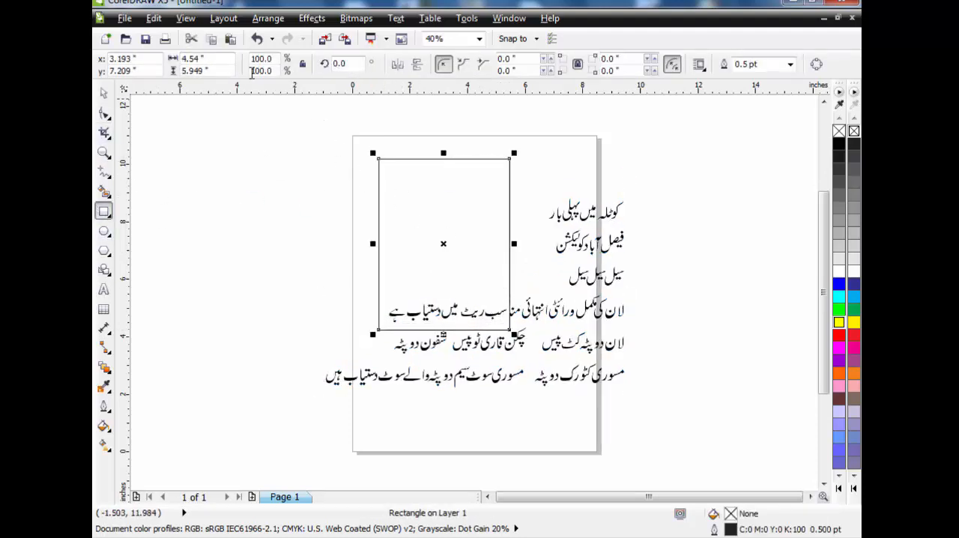
drag(228, 58, 181, 58)
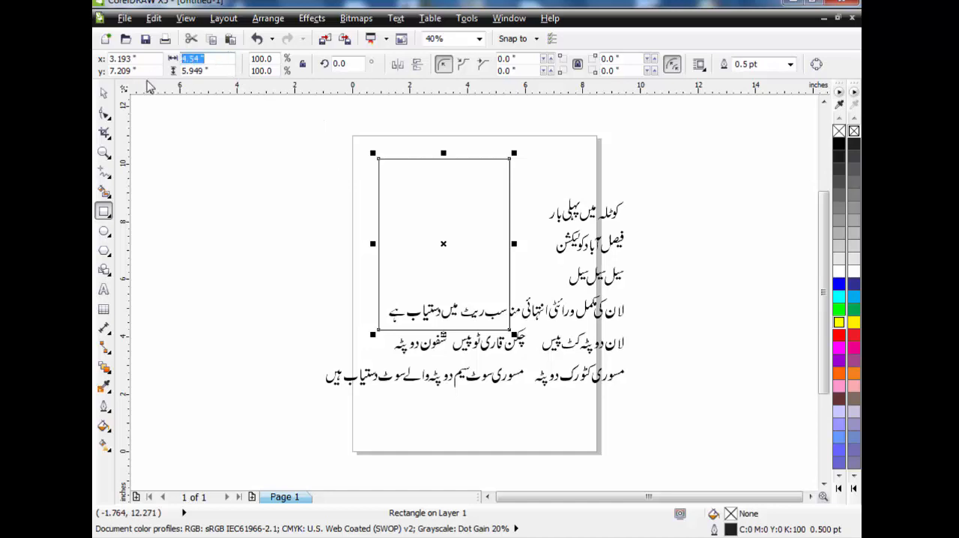
text(3)
key(Tab)
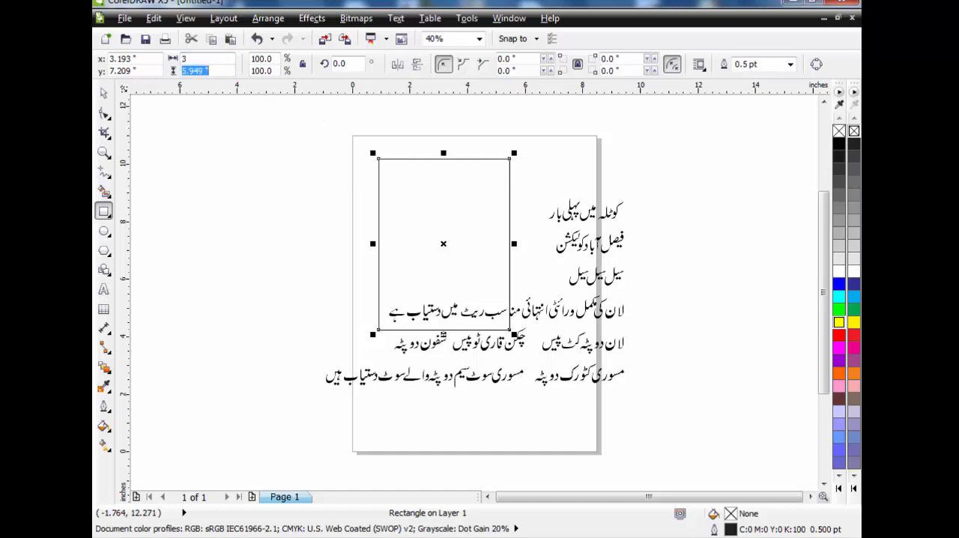
text(7)
key(Return)
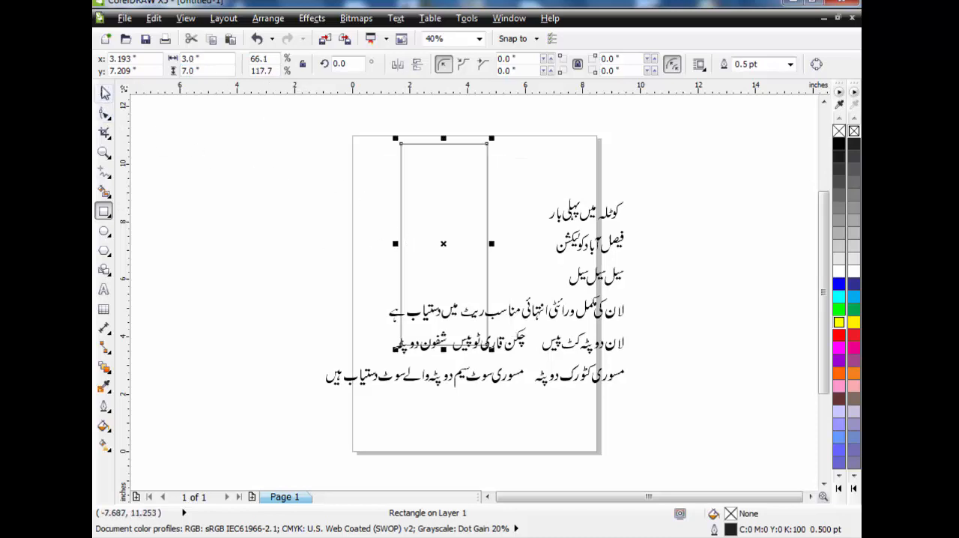
Move the rectangle to the page's left edge and deselect it
click(104, 93)
drag(410, 193, 356, 193)
click(274, 186)
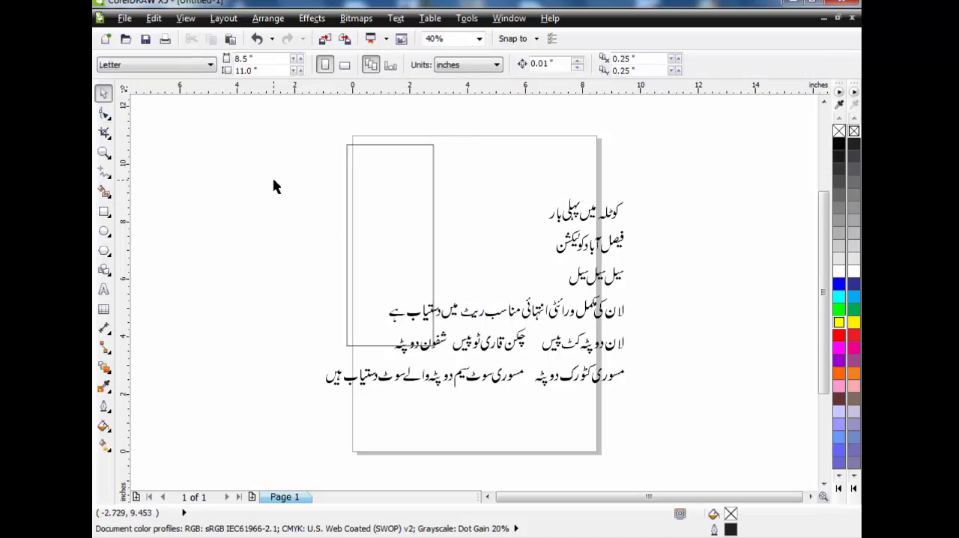
Save the drawing as "faisla abad colection" in the Flex folder on drive E
key(ctrl+s)
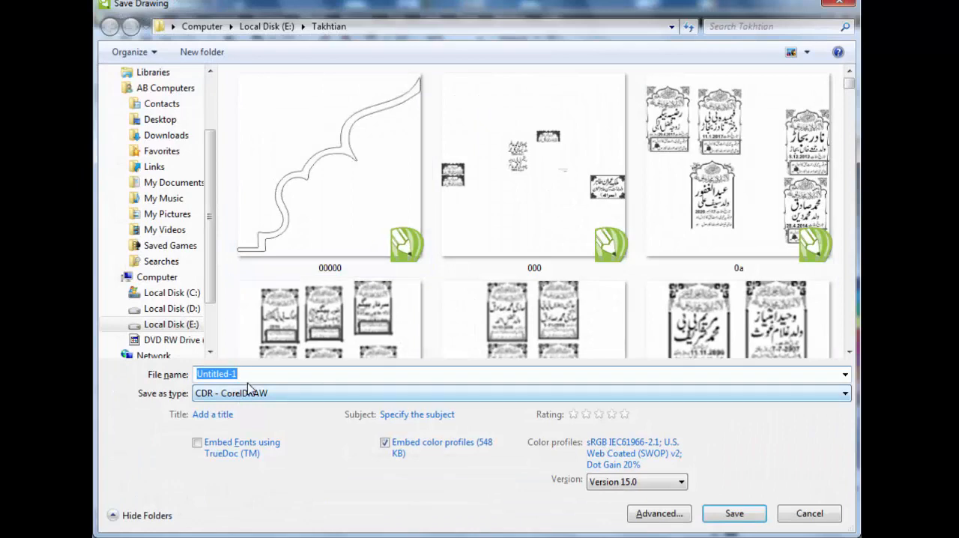
click(161, 324)
double_click(449, 161)
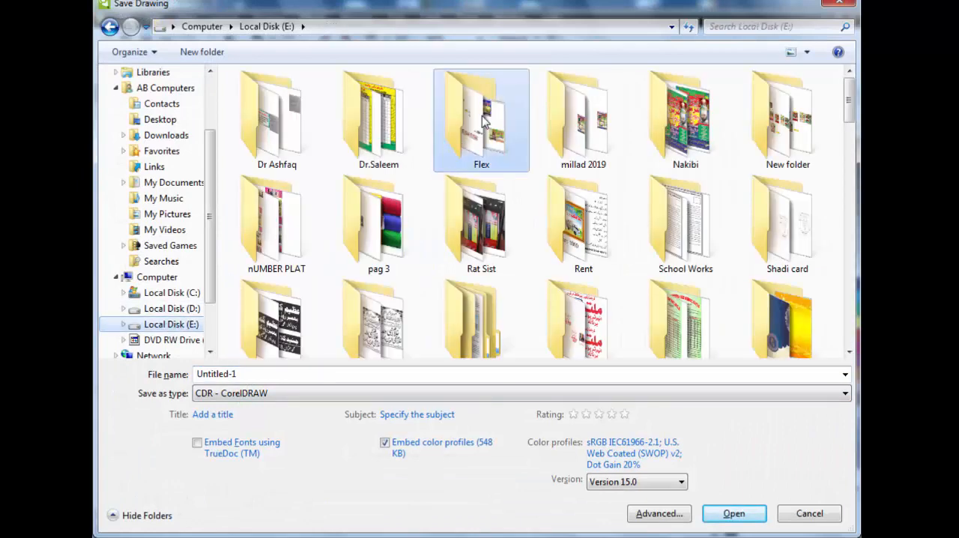
click(259, 373)
text(f)
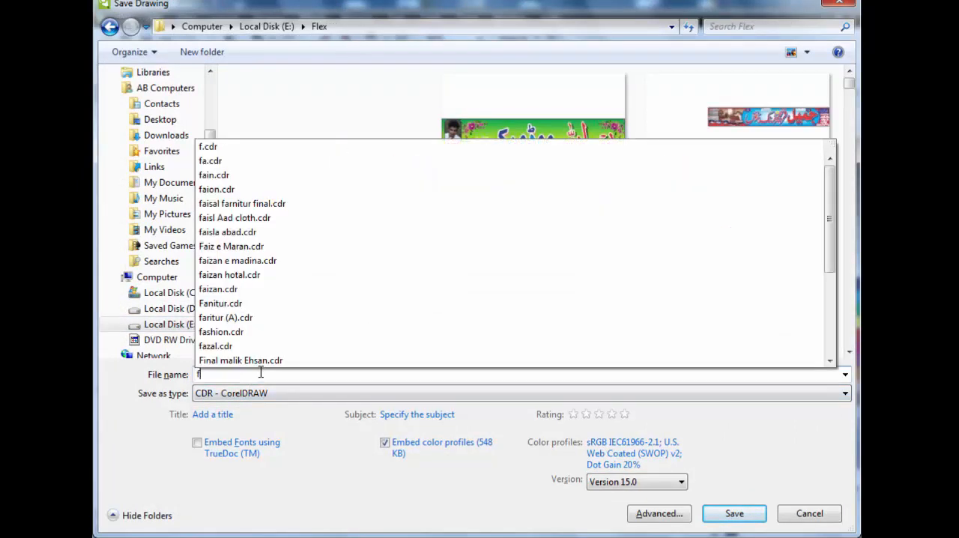
text(ais)
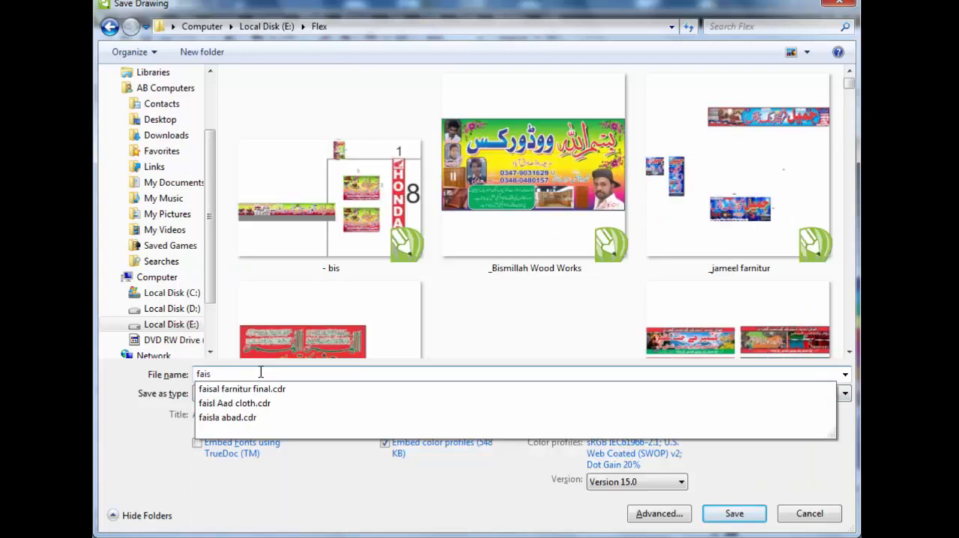
text(la a)
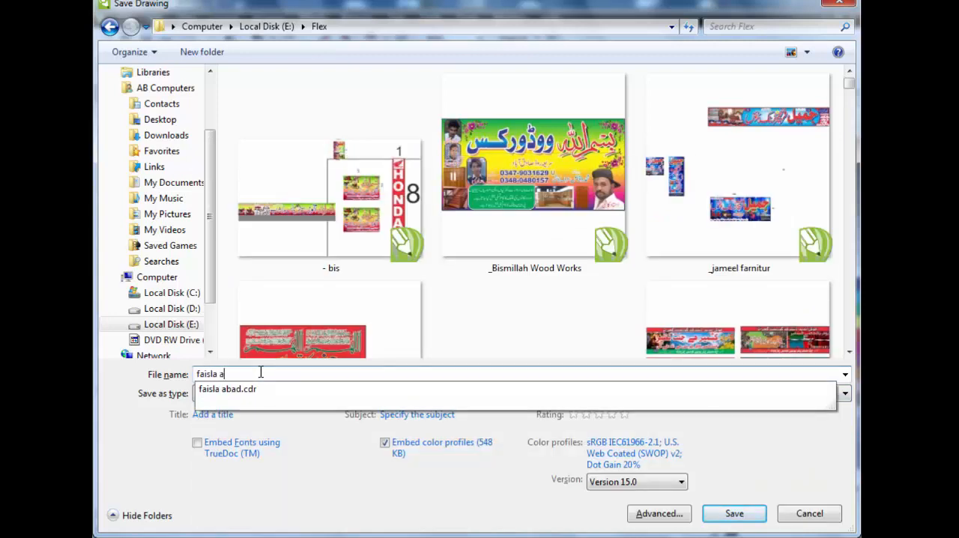
text(bad )
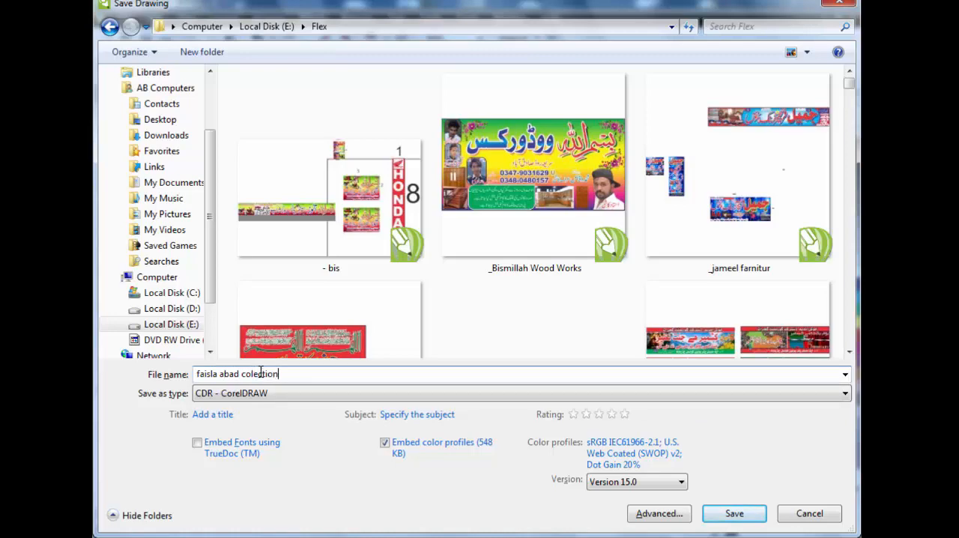
text(colection)
key(Return)
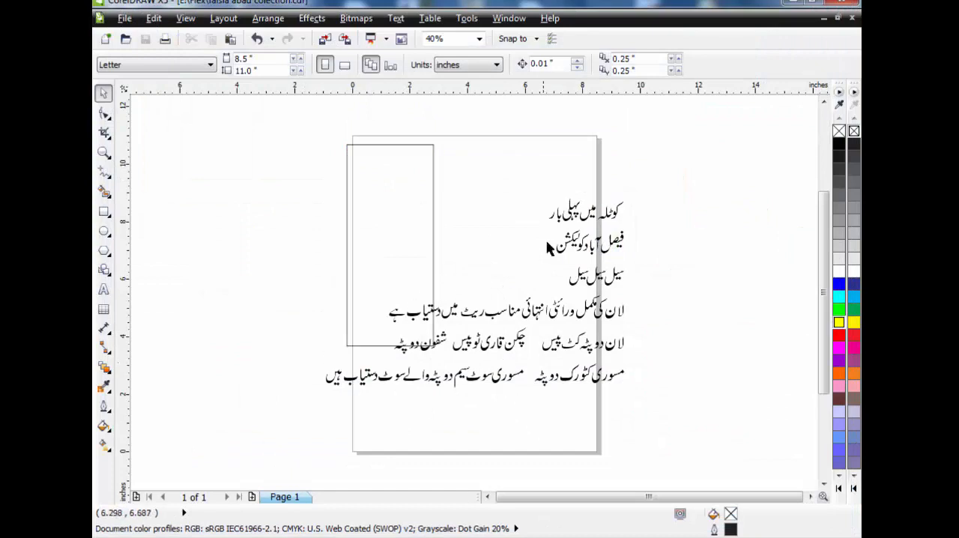
Shrink the grouped text to about 4.8 inches wide and move it to the right half of the page
click(577, 223)
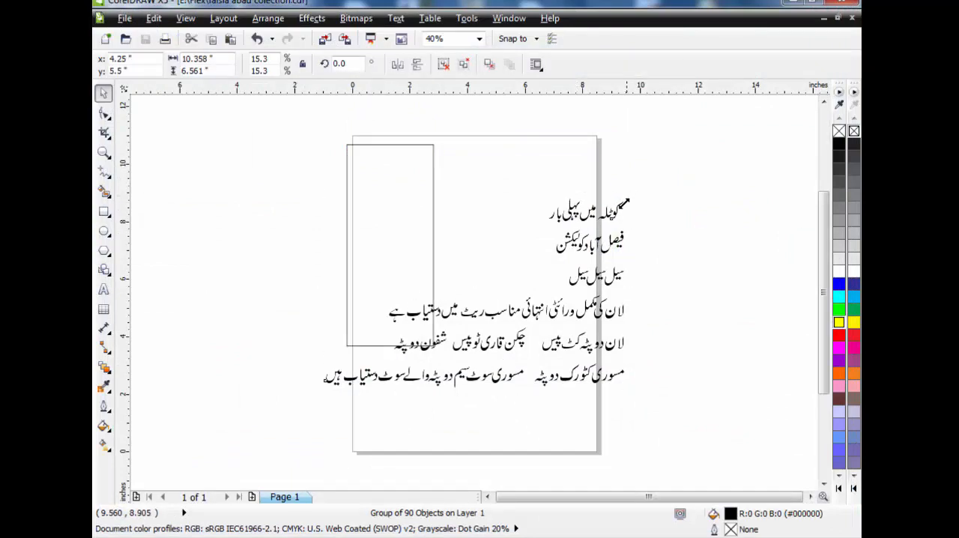
drag(626, 192, 469, 298)
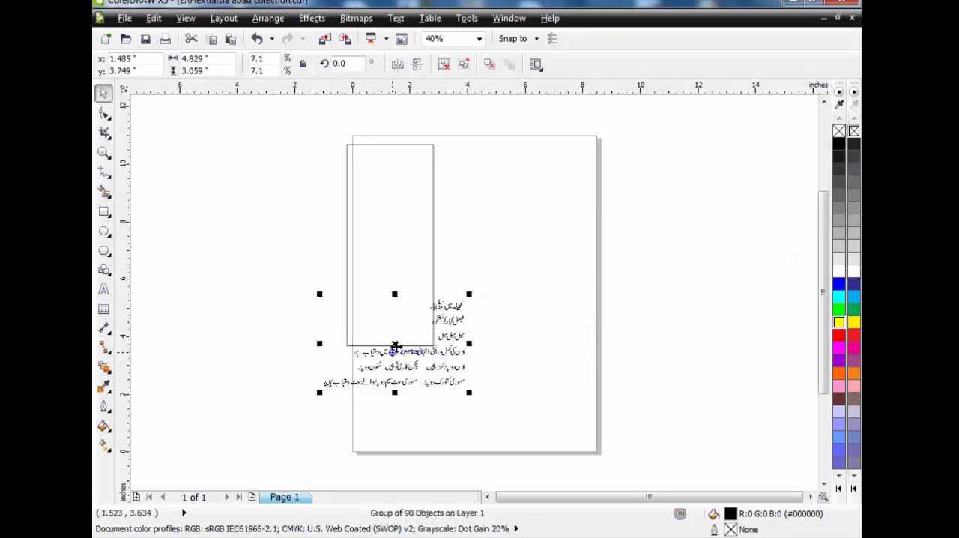
drag(397, 349, 510, 231)
Shift the rectangle inside the page's upper left area and fill it with red
drag(399, 201, 419, 199)
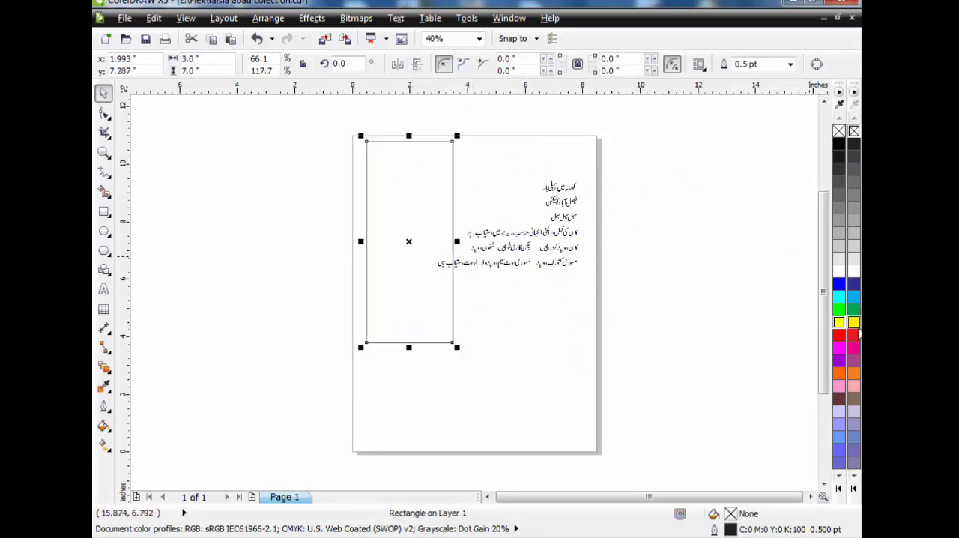
click(854, 334)
click(598, 190)
Ungroup the text and place its first two lines on the red rectangle, enlarging the second to about 3.8 inches wide
click(573, 189)
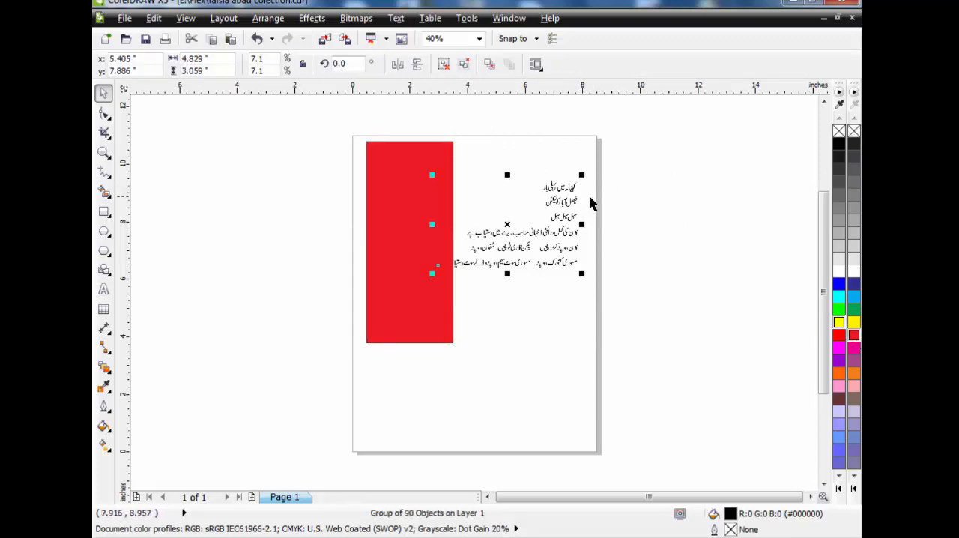
click(444, 66)
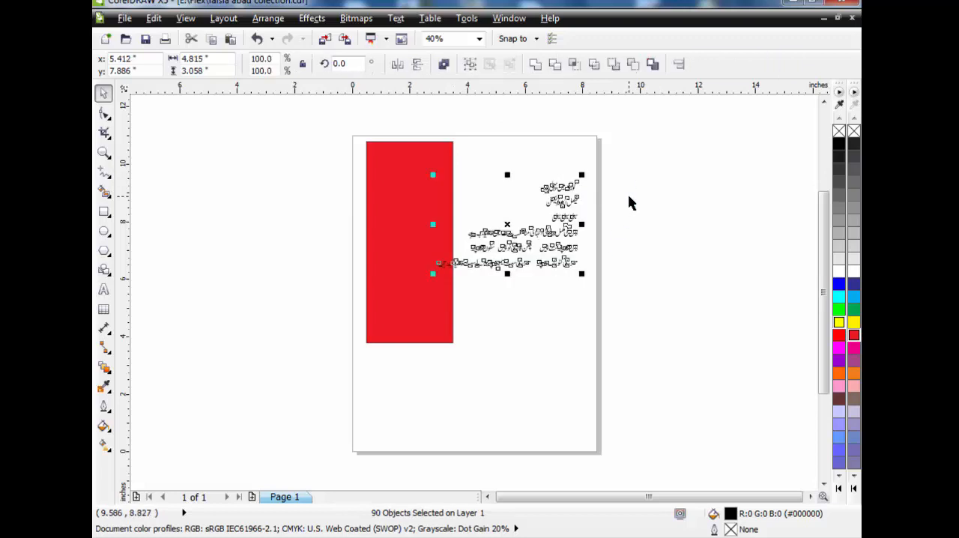
drag(612, 161, 400, 151)
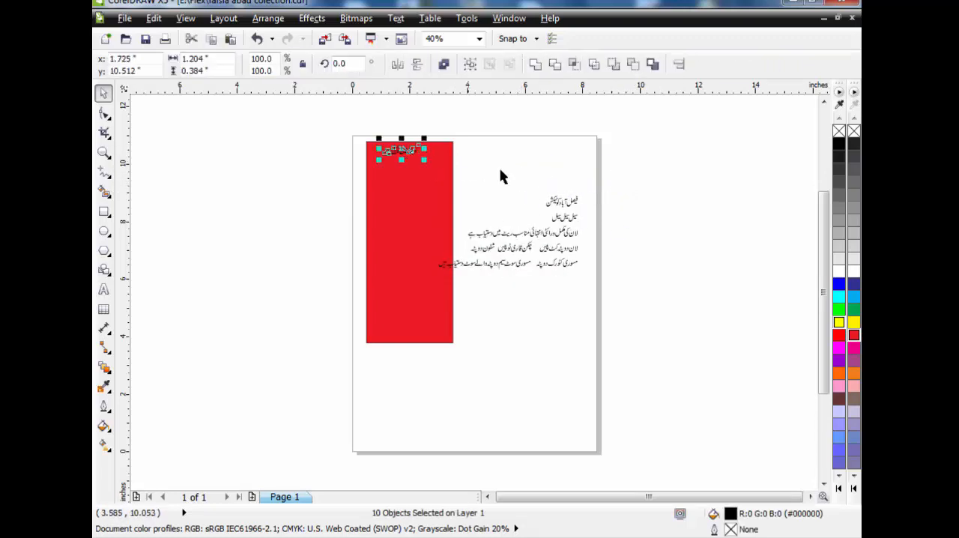
drag(597, 184, 362, 254)
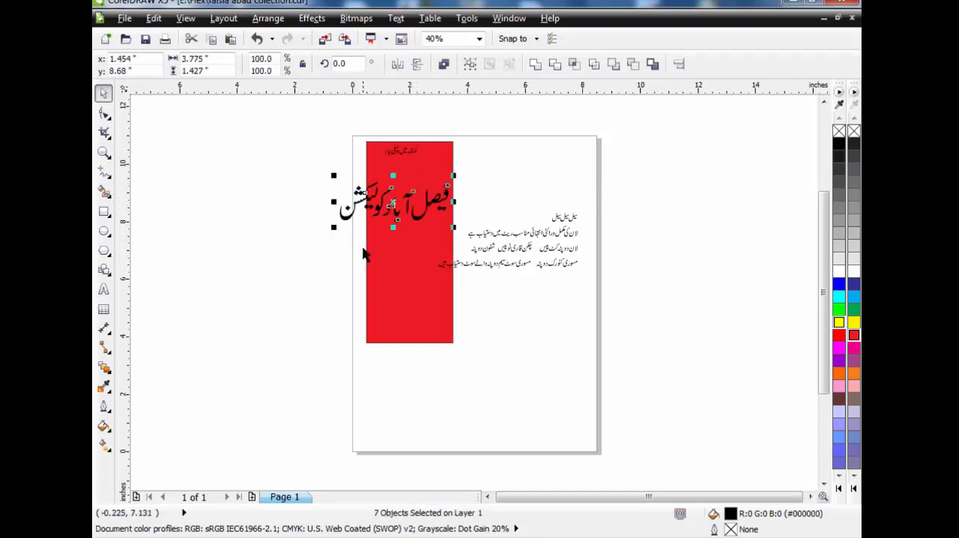
In the enlarged second line, move the "آ" closer to "فیصل" and shift both together left against "با"
click(104, 149)
drag(325, 180, 479, 231)
click(103, 93)
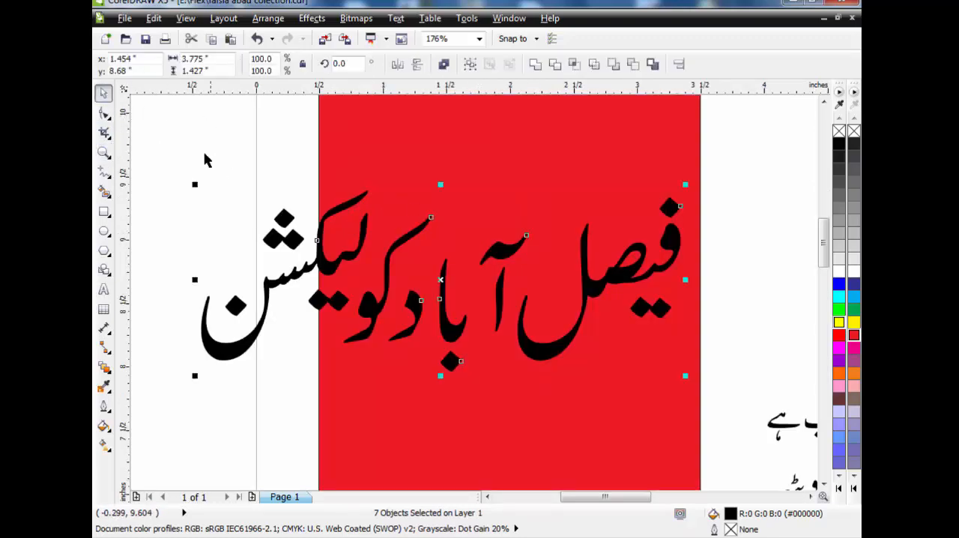
click(193, 151)
click(506, 303)
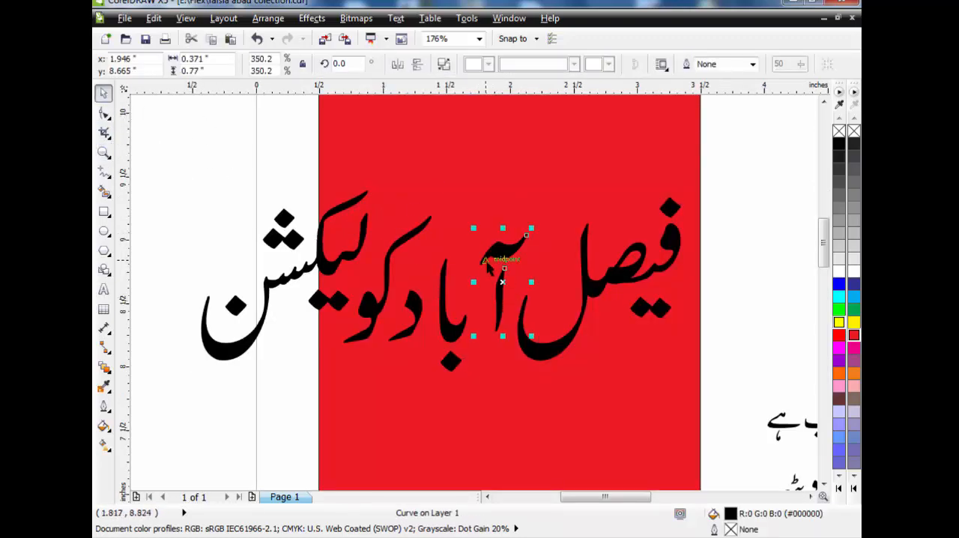
drag(485, 260, 487, 268)
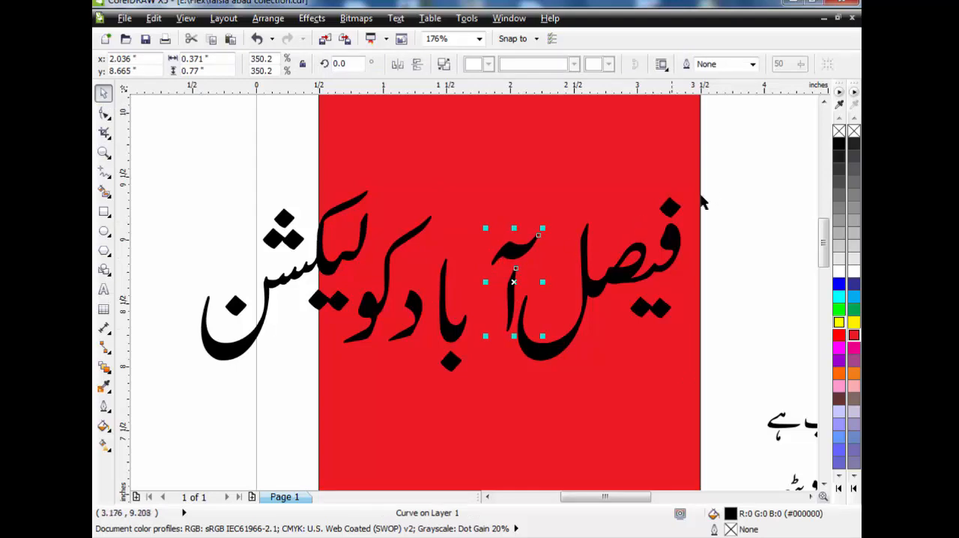
drag(721, 183, 477, 396)
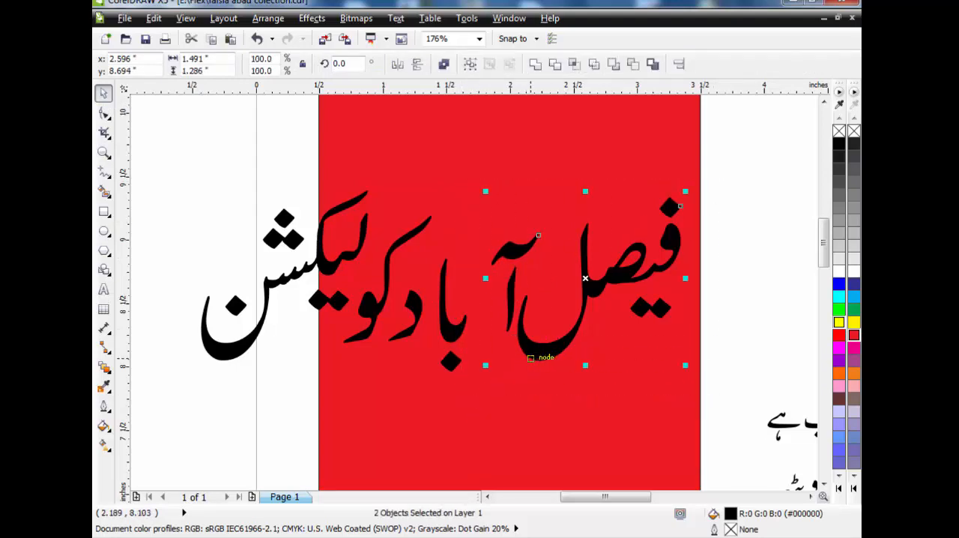
drag(530, 358, 498, 358)
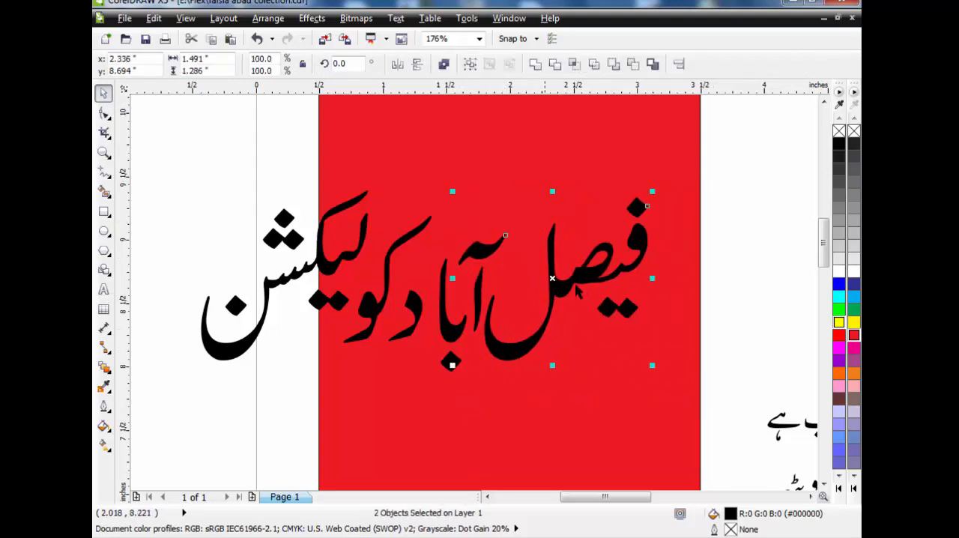
Nudge "فیصل آبا" left and slightly up against the "د", and weld "فیصل آباد" into one curve
drag(738, 176, 423, 388)
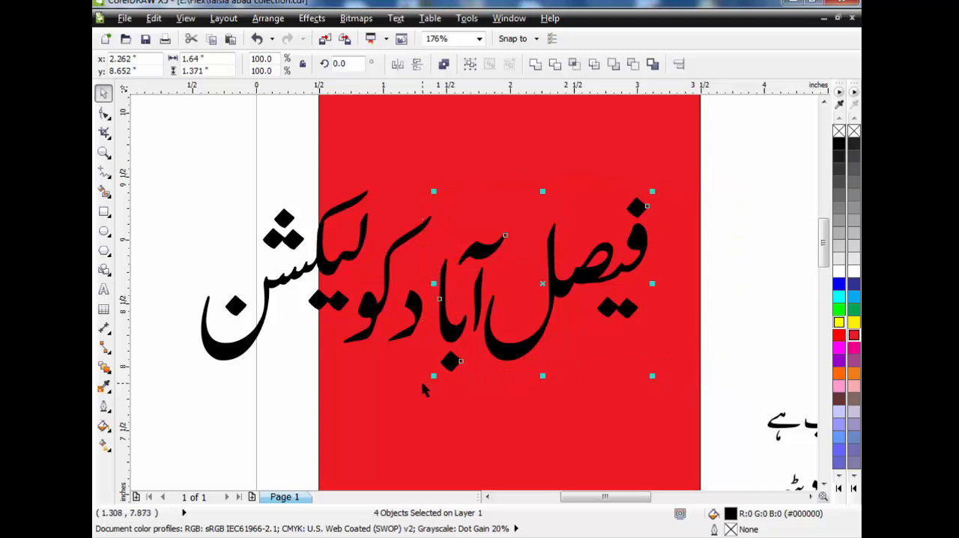
key(Left)
key(Left)
key(Left)
key(Left)
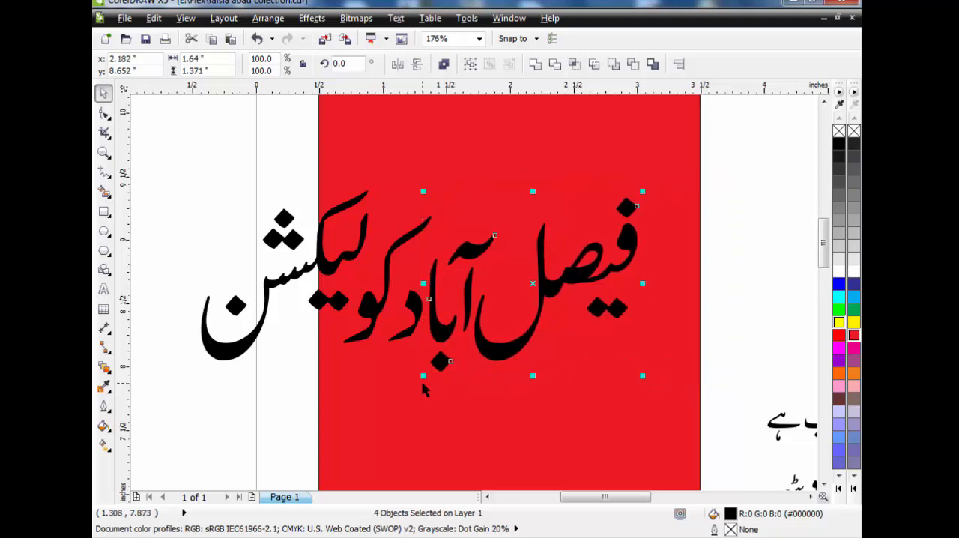
key(Left)
key(Up)
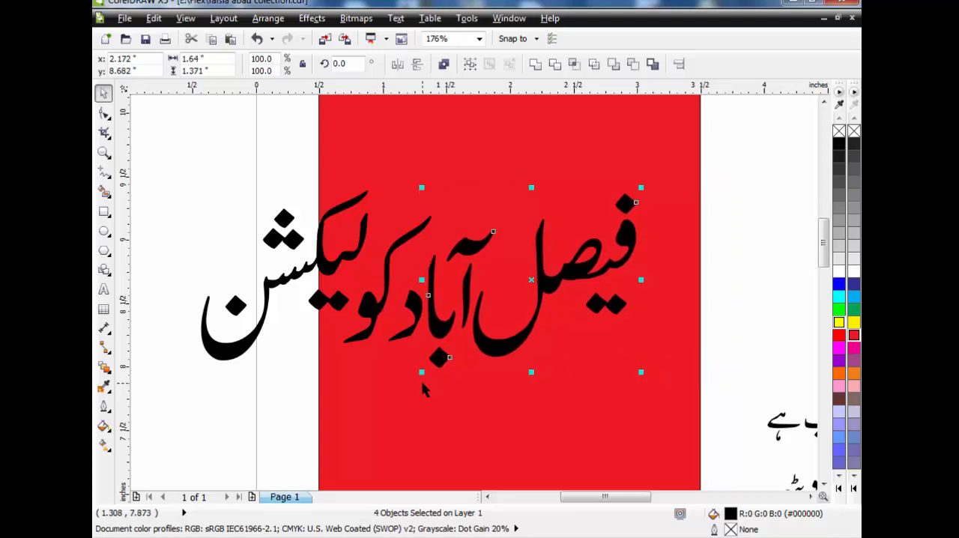
drag(734, 185, 377, 417)
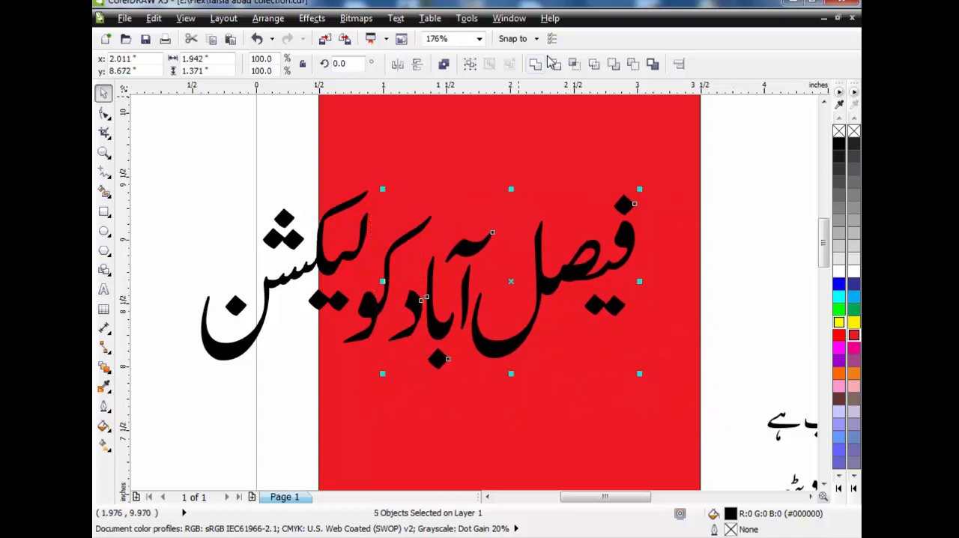
click(537, 66)
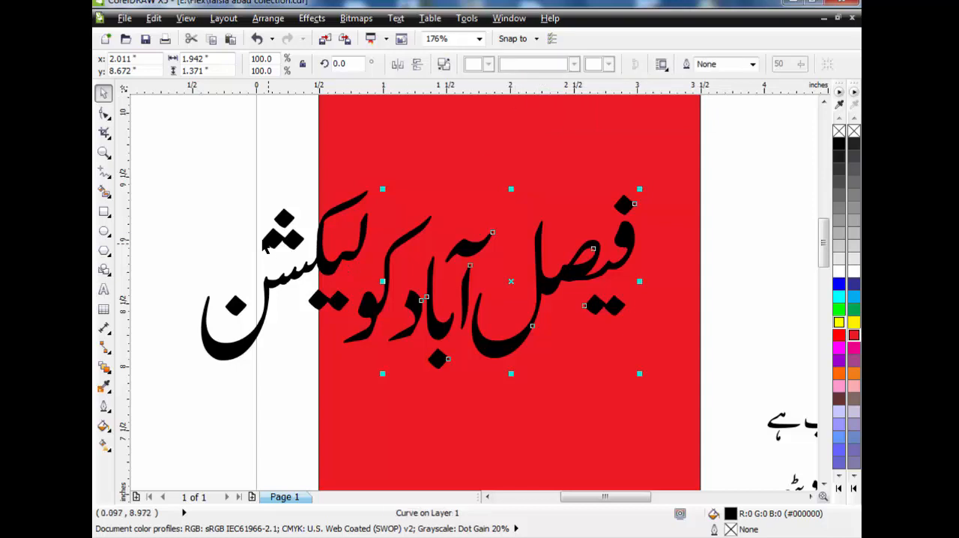
Nudge the "لیکشن" part of the second line right, closer to "کو"
drag(167, 160, 385, 403)
key(Right)
key(Right)
key(Right)
key(Right)
key(Right)
key(Right)
key(Right)
key(Right)
key(Right)
key(Right)
key(Right)
key(Right)
key(Right)
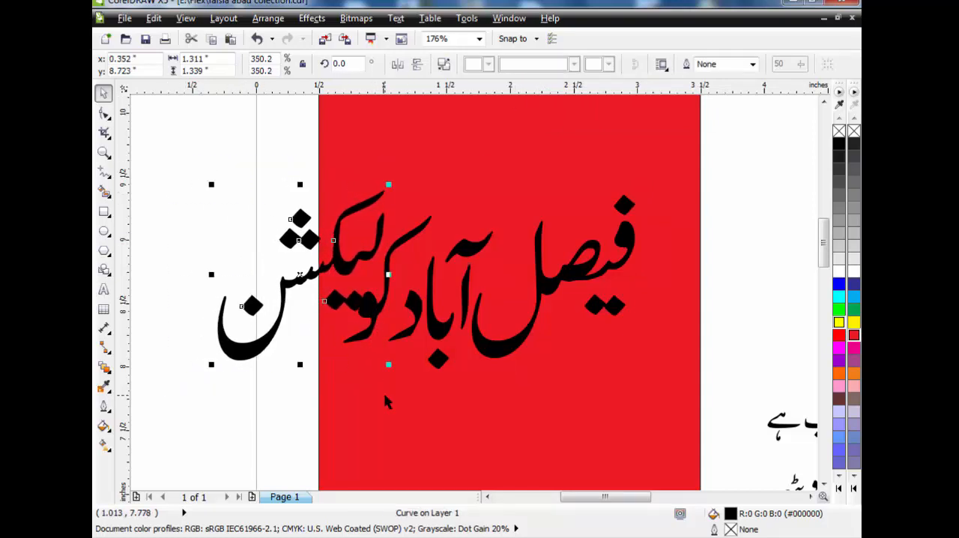
Break the "لیکشن" part of the second line into separate pieces and move its lower pair of dots down and left
click(281, 349)
click(328, 303)
click(443, 66)
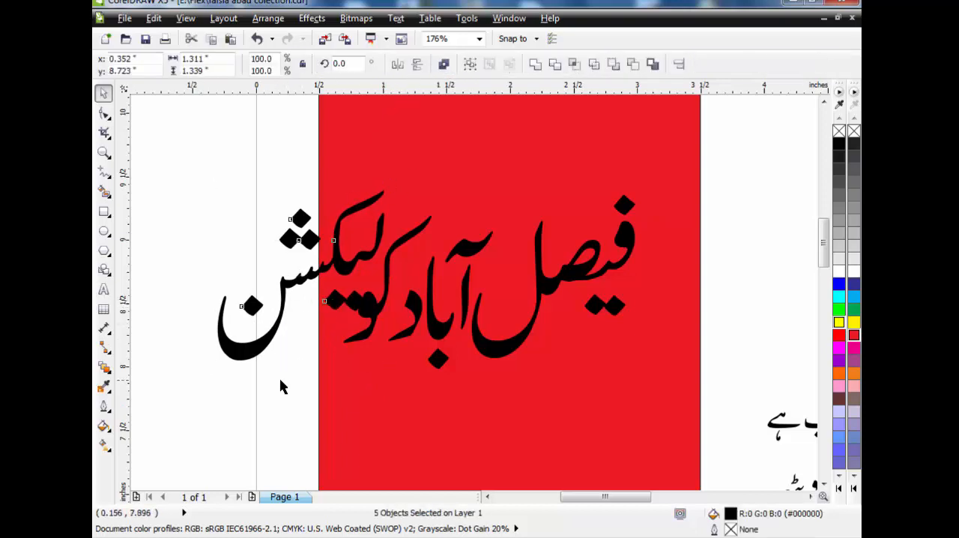
drag(371, 272, 372, 273)
drag(346, 302, 326, 325)
Group all the "لیکشن" pieces together with "کو" in the second line
click(184, 157)
drag(184, 157, 409, 392)
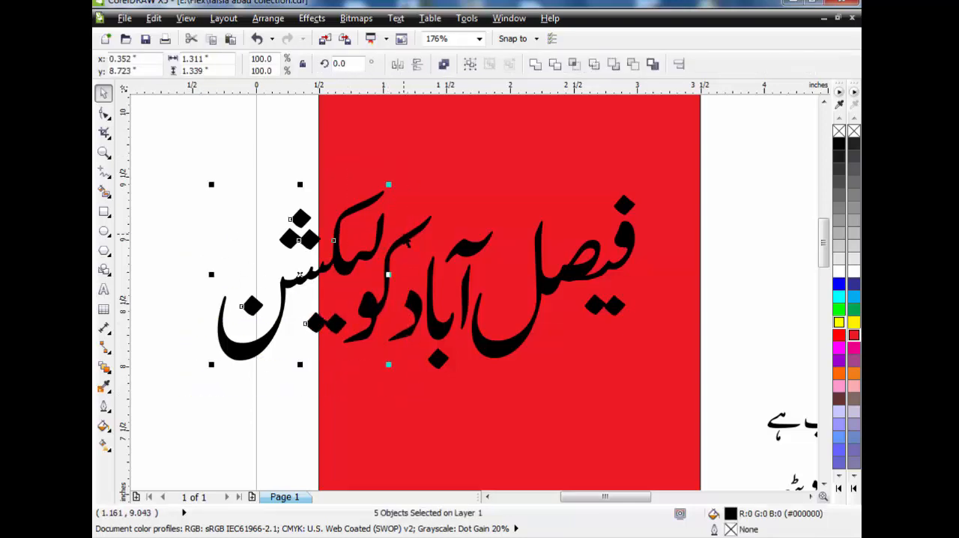
shift+click(404, 245)
key(ctrl+g)
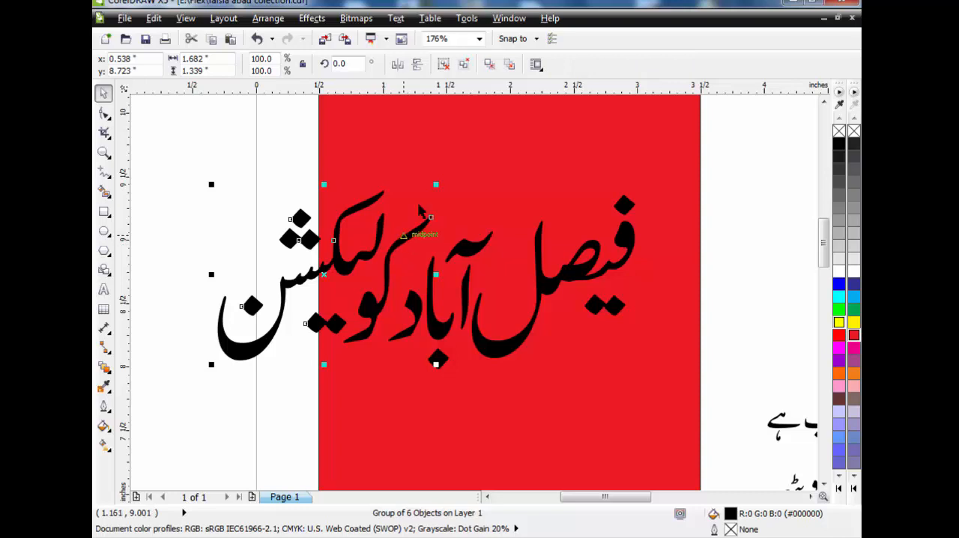
Place the whole second line below the first on the red rectangle and scale it to about 2.8 inches wide
scroll(472, 101, down, 3)
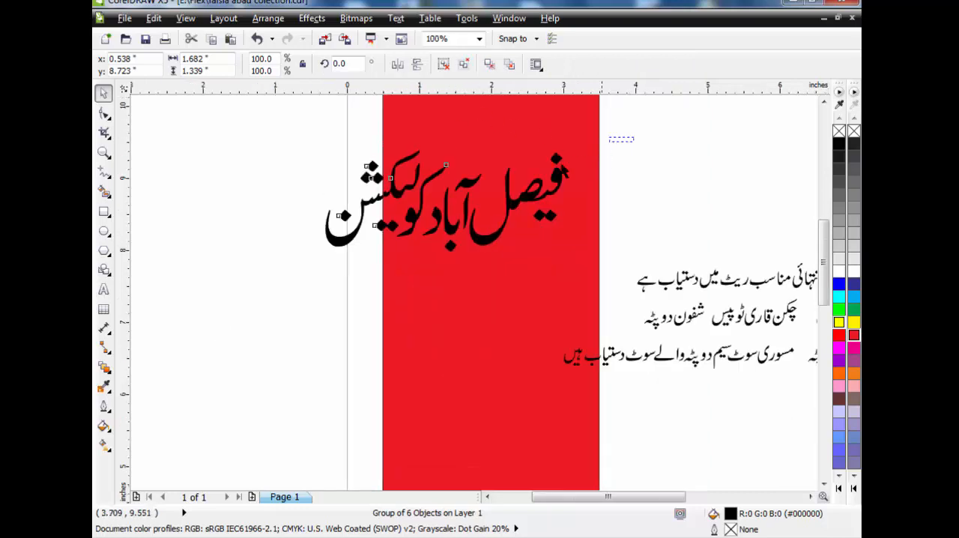
drag(632, 140, 266, 281)
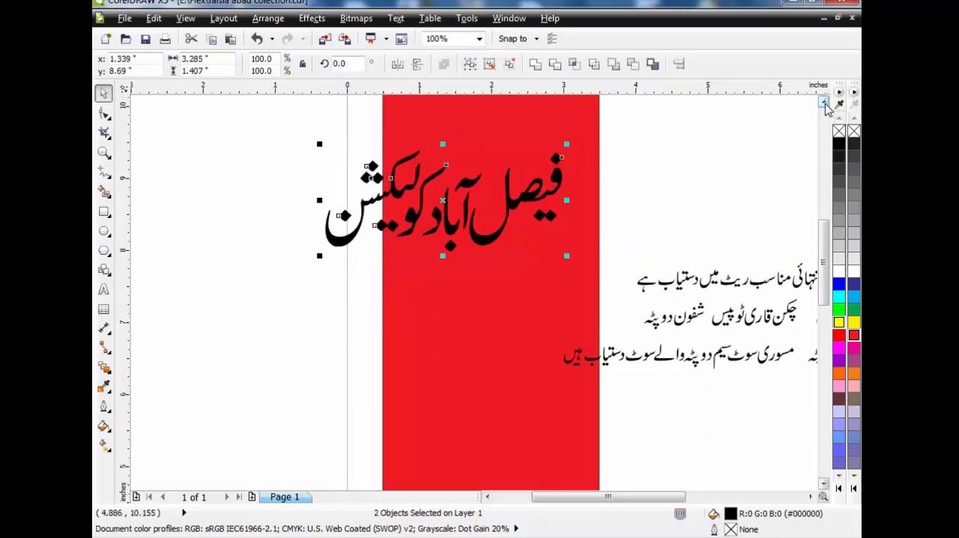
click(824, 102)
click(824, 102)
click(824, 102)
drag(488, 354, 525, 312)
drag(360, 334, 385, 323)
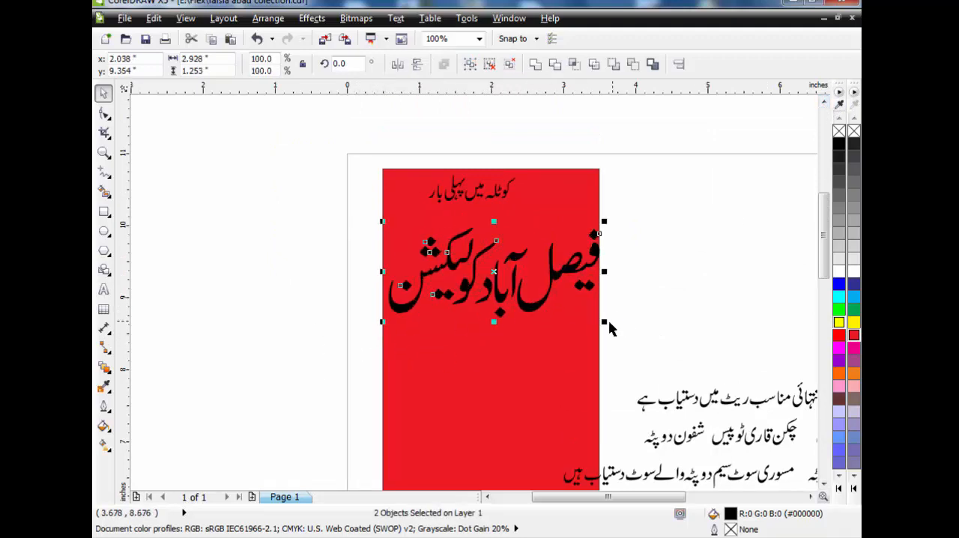
drag(604, 322, 597, 319)
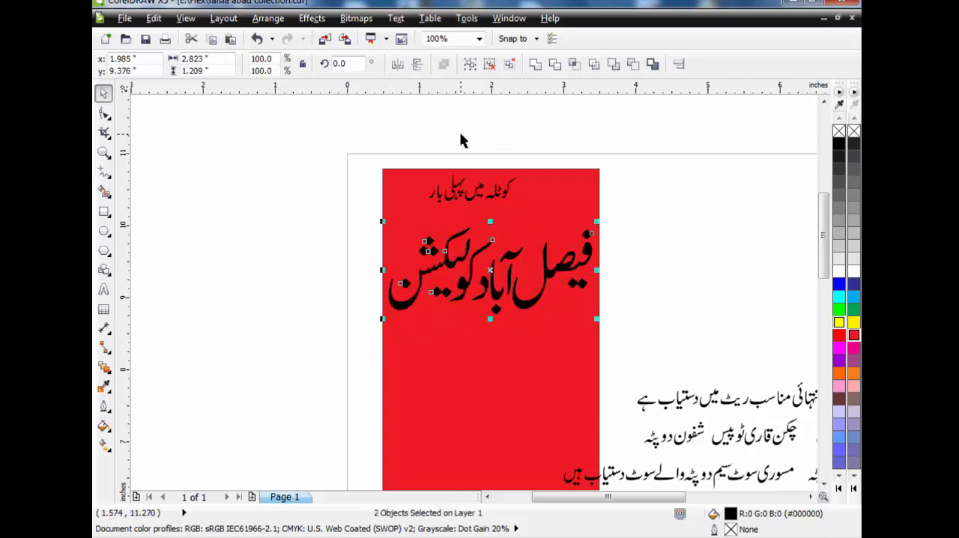
Fill the second line with dark blue and give it a 4.0 pt white outline with rounded corners
click(854, 284)
key(F12)
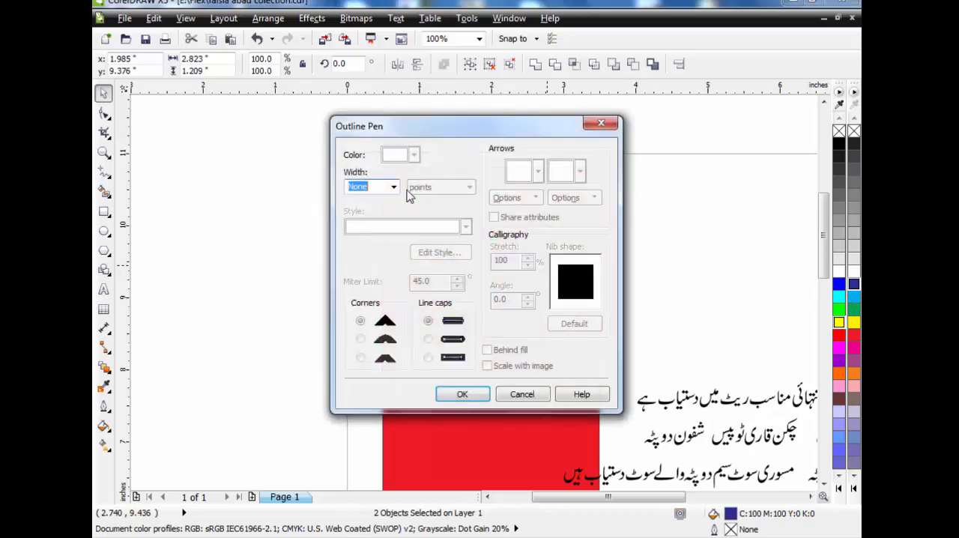
click(393, 188)
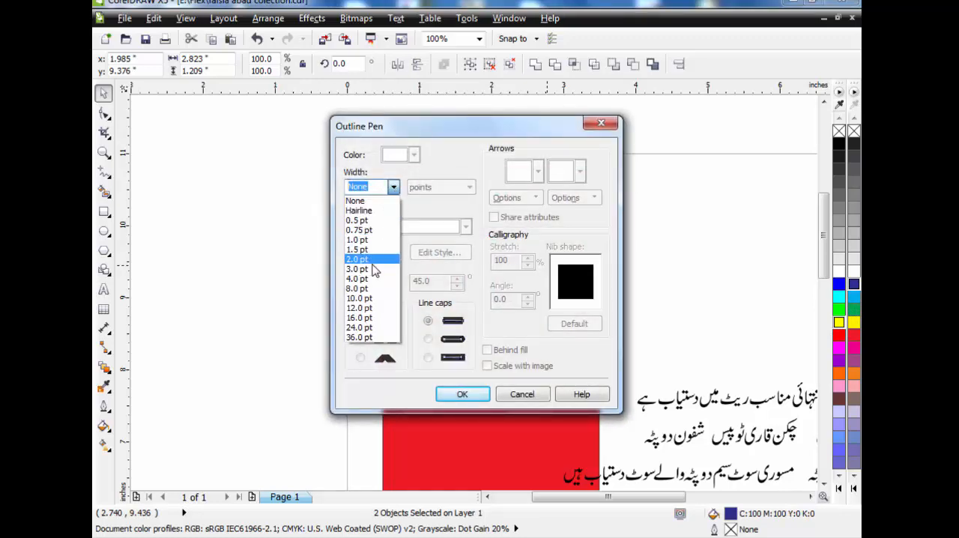
click(372, 279)
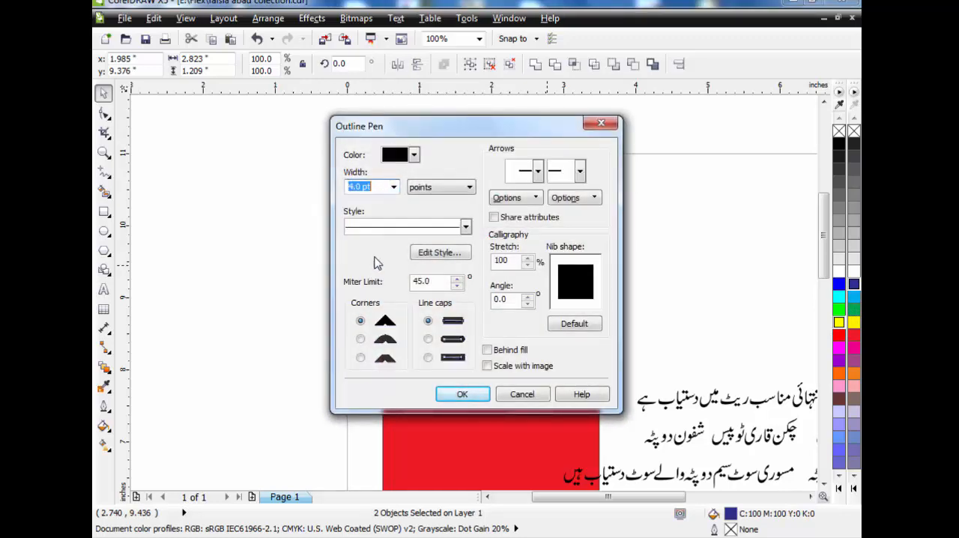
click(415, 154)
click(388, 171)
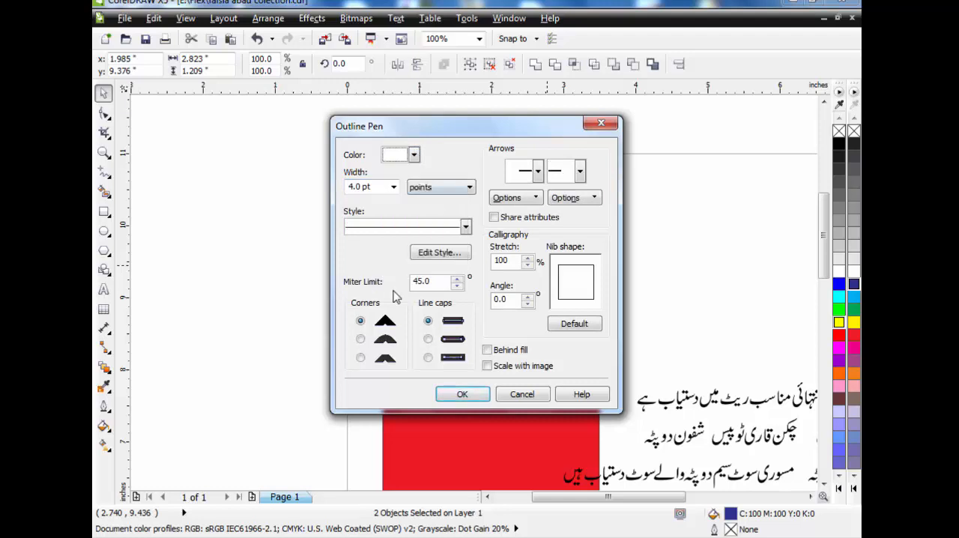
click(361, 340)
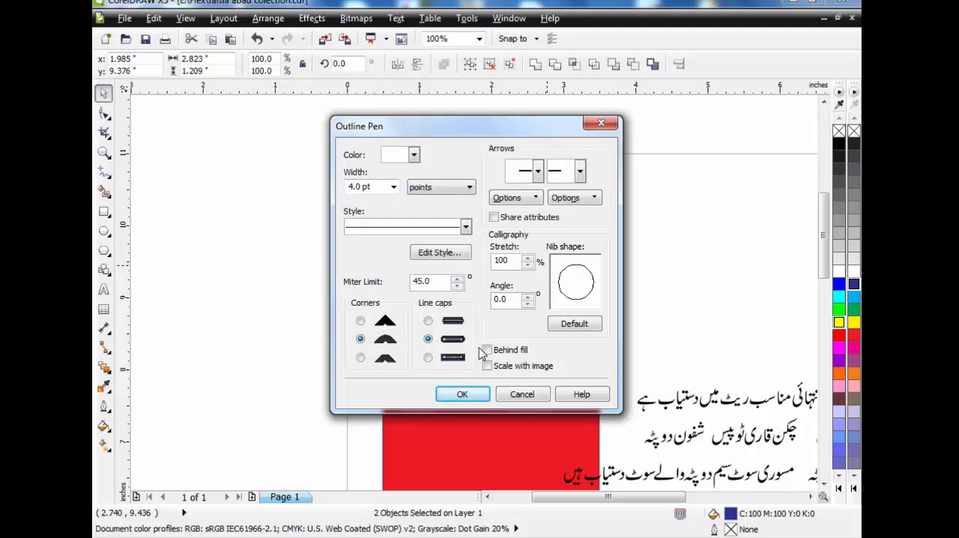
click(461, 393)
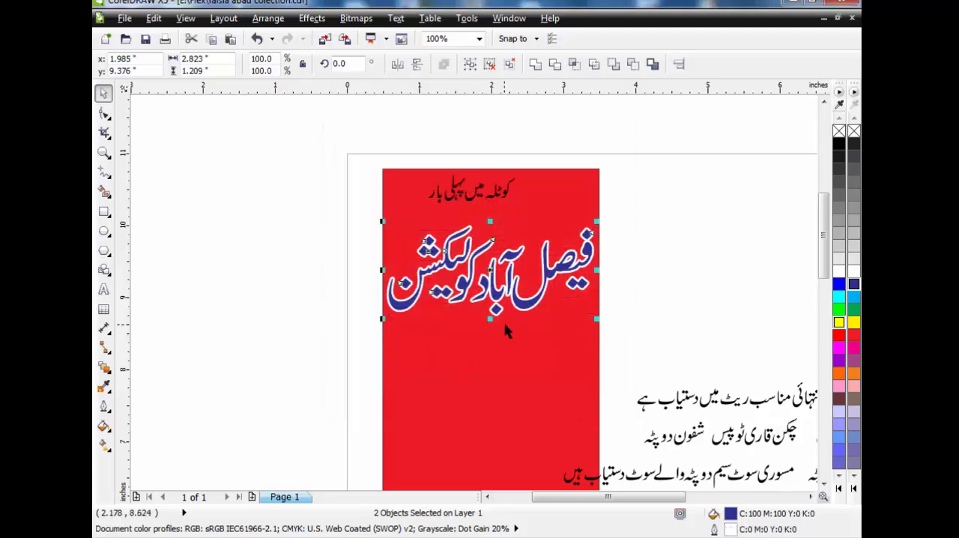
click(654, 228)
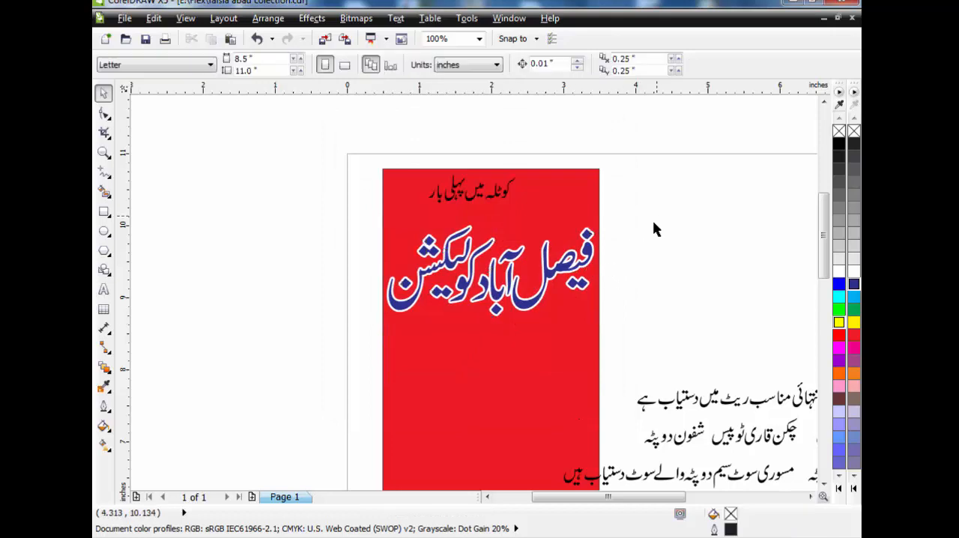
click(103, 152)
drag(373, 155, 652, 333)
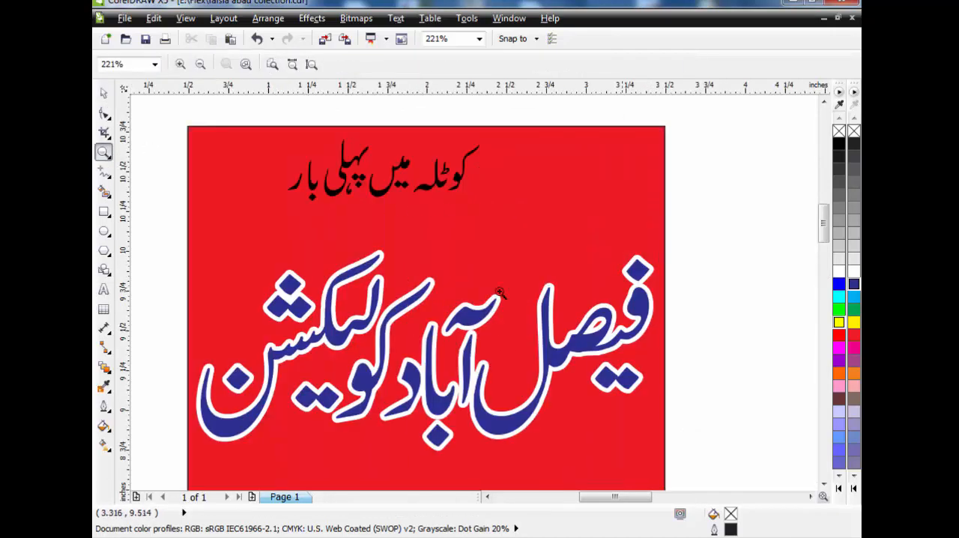
click(105, 93)
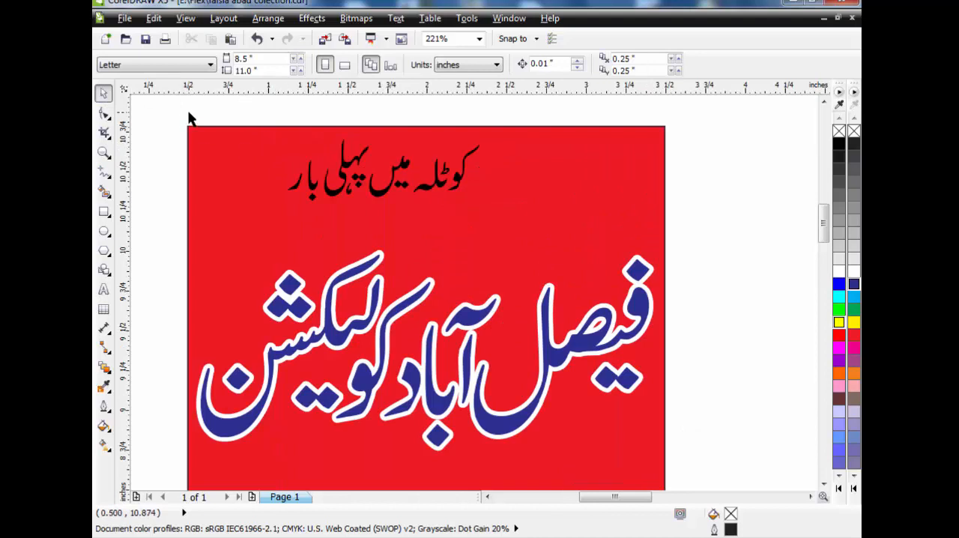
click(104, 211)
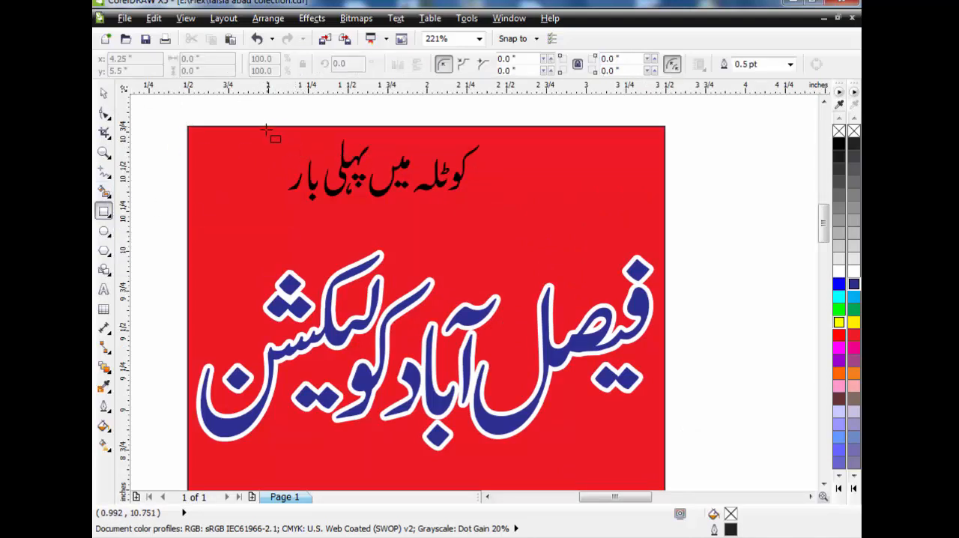
drag(266, 129, 479, 227)
key(Delete)
Draw a ribbon banner shape around the first line, sized about 2.79 by 0.47 inches, near the red rectangle's upper edge
click(104, 270)
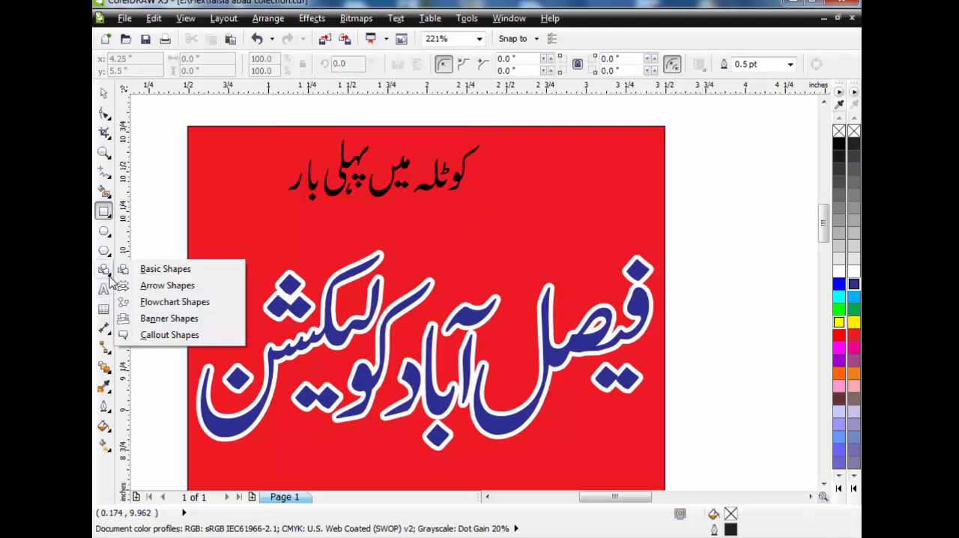
click(129, 320)
drag(250, 146, 622, 216)
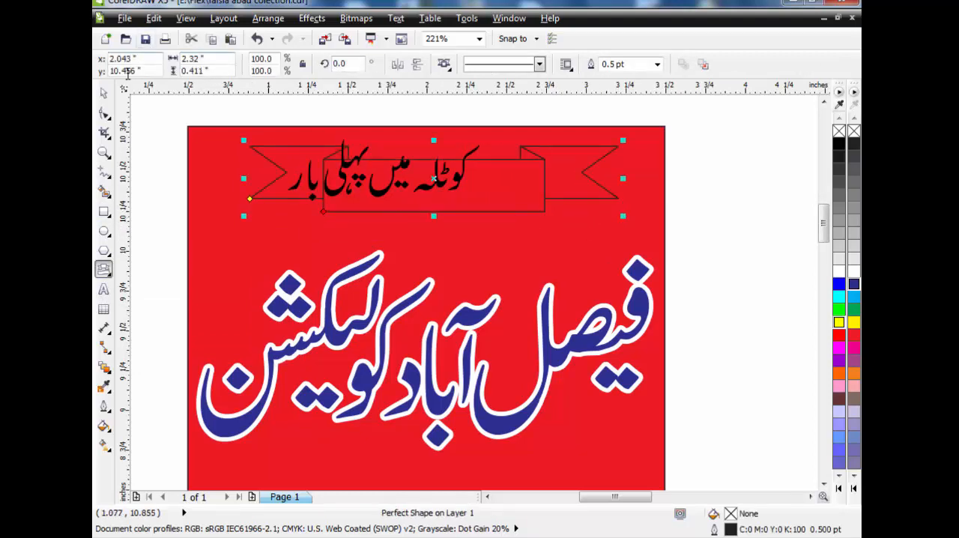
click(104, 92)
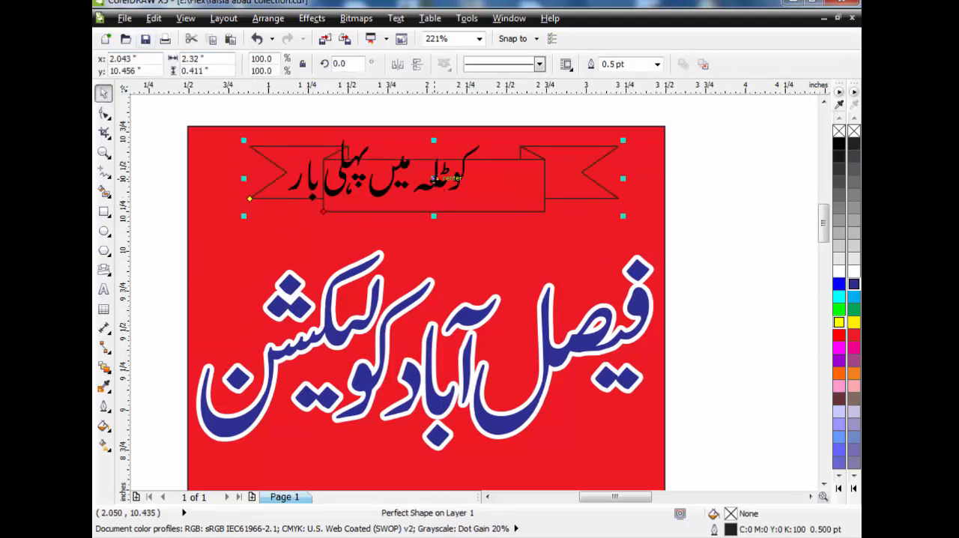
drag(434, 178, 435, 163)
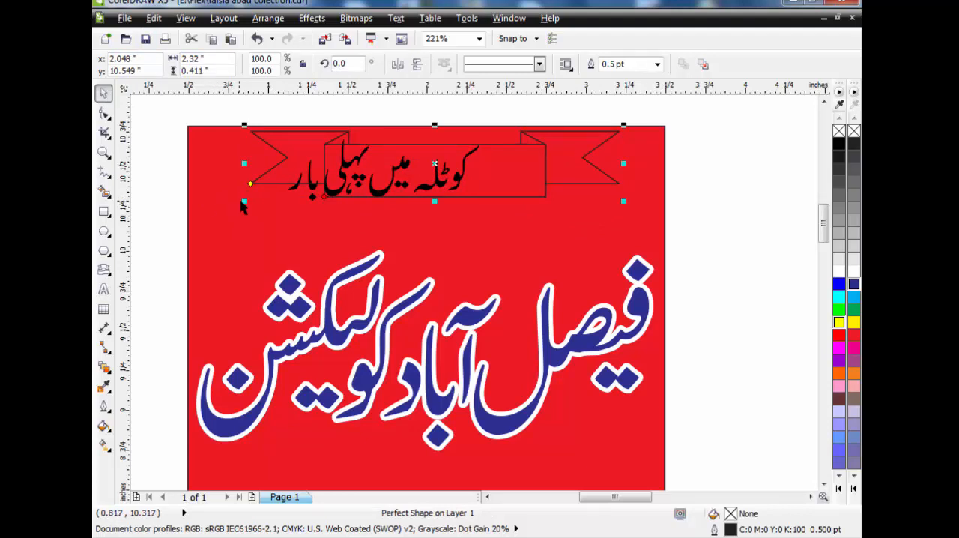
drag(241, 208, 200, 227)
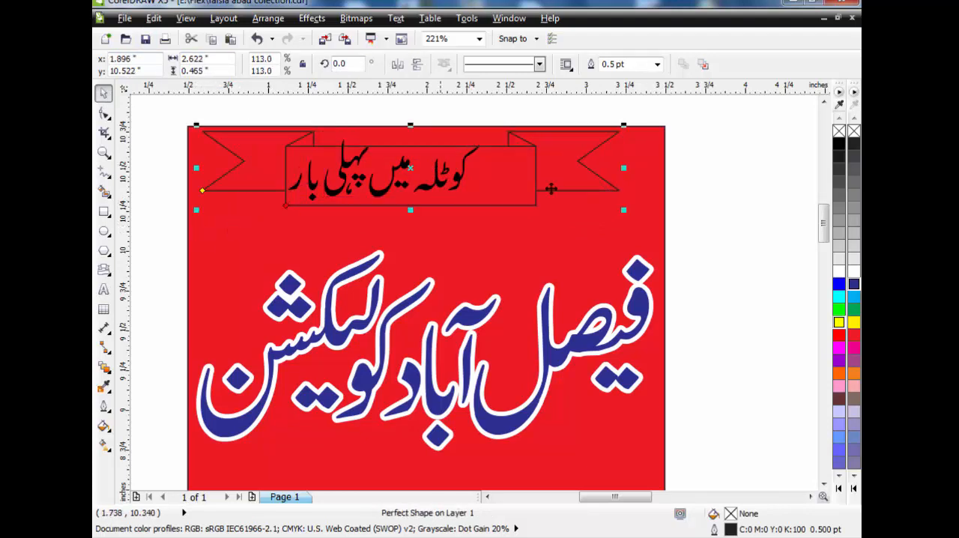
drag(624, 168, 650, 171)
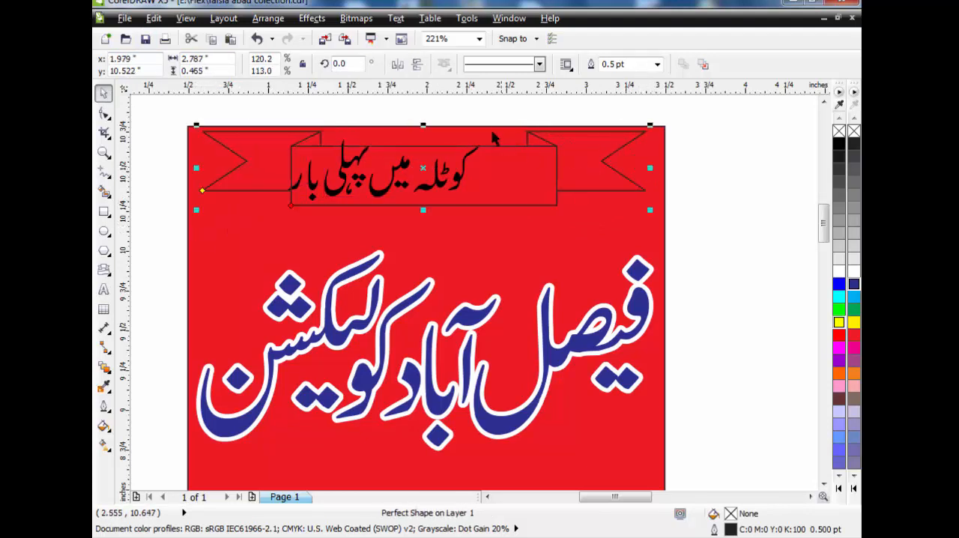
Move the first line into the middle of the banner's centre panel and nudge its word "بار" slightly right and up
drag(510, 116, 284, 229)
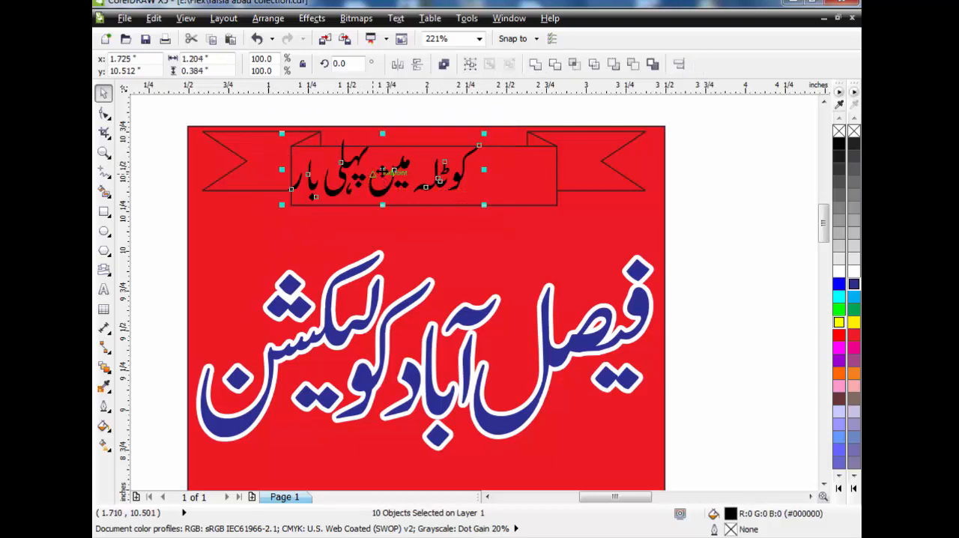
drag(384, 173, 424, 172)
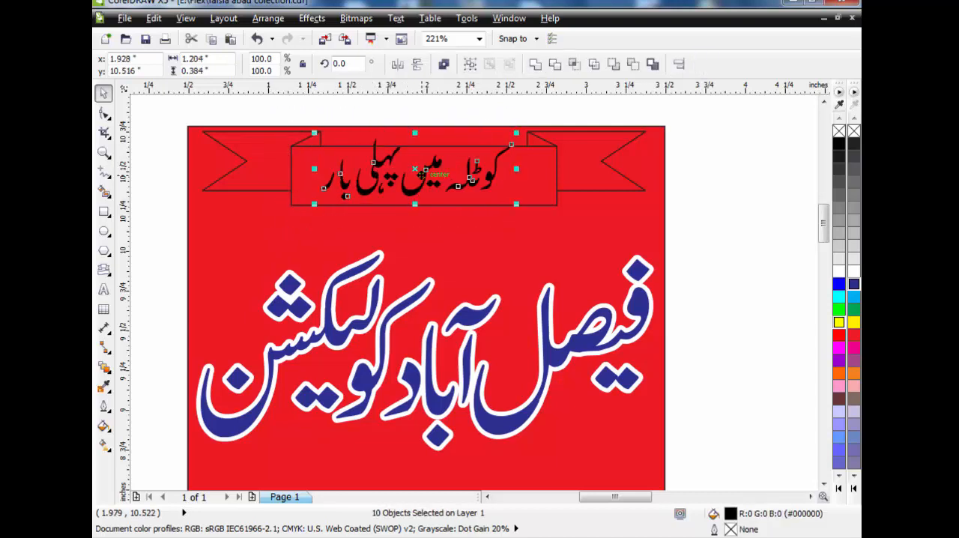
key(Down)
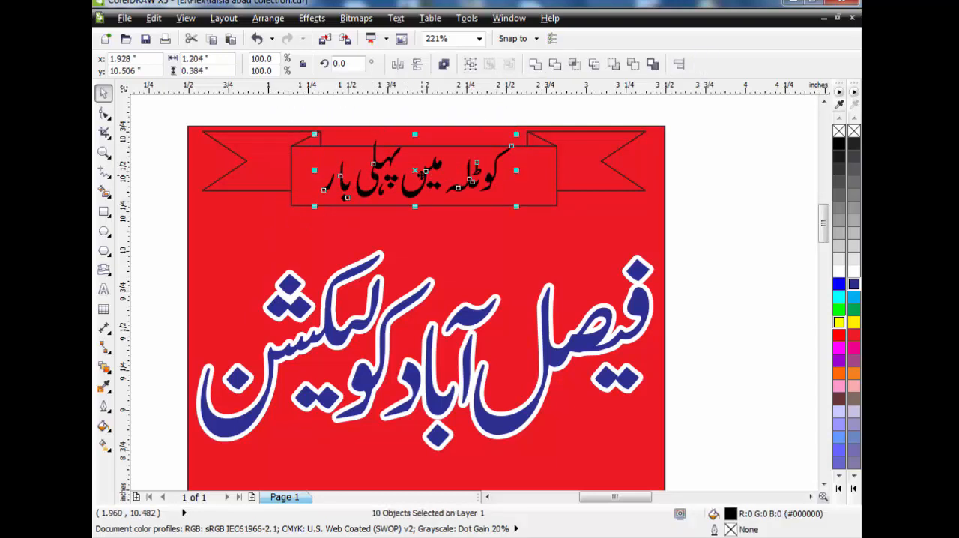
key(Down)
key(Down)
key(Down)
key(Down)
key(Down)
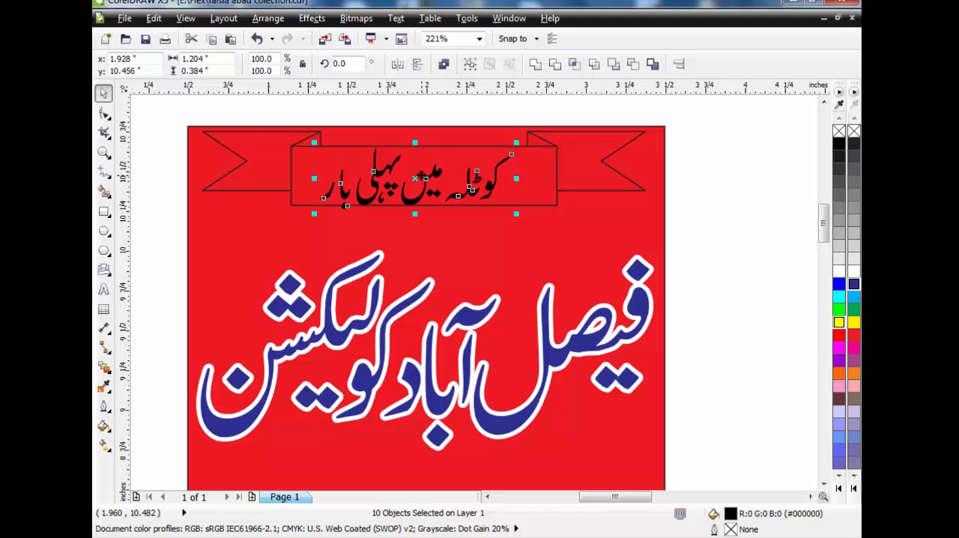
key(Up)
drag(345, 112, 294, 170)
drag(307, 116, 362, 233)
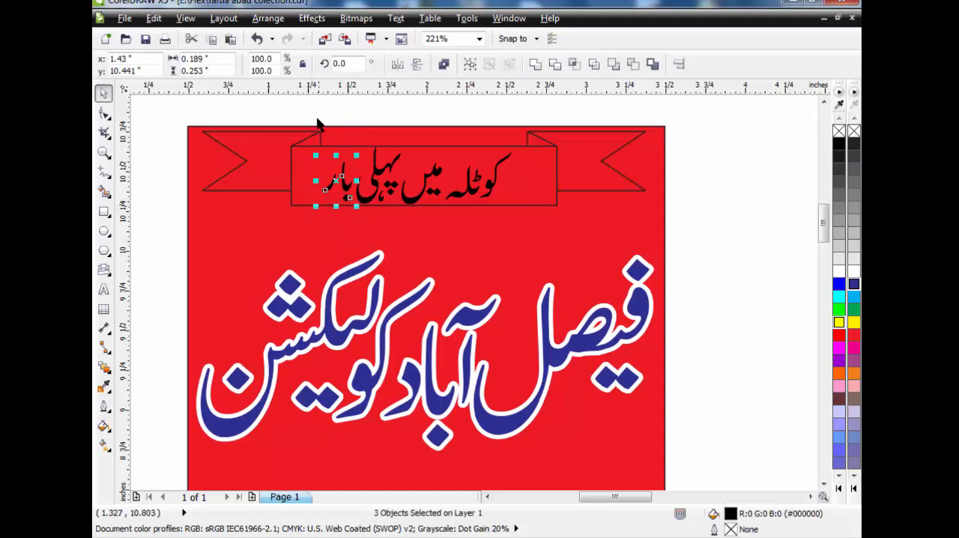
Fill the banner with yellow and bring the first line of text in front of it
click(262, 151)
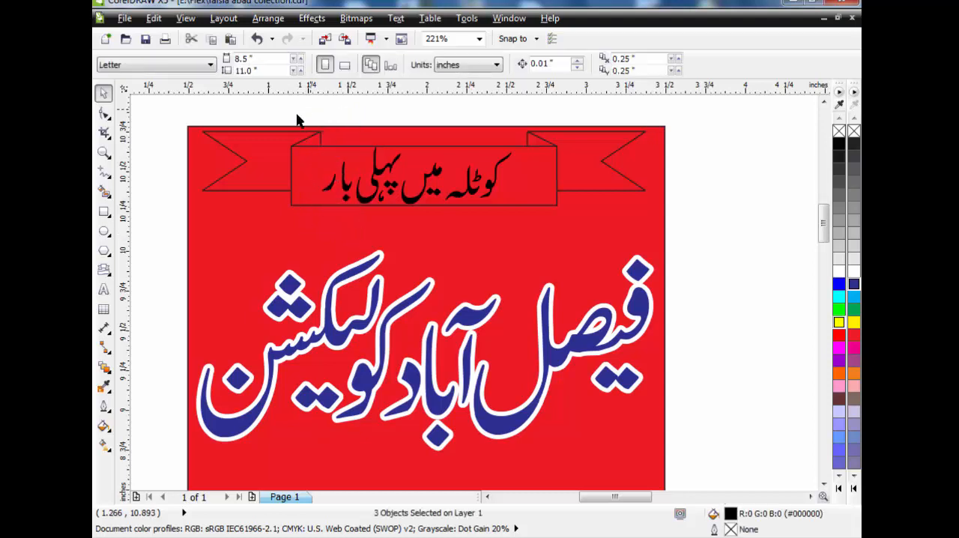
click(853, 322)
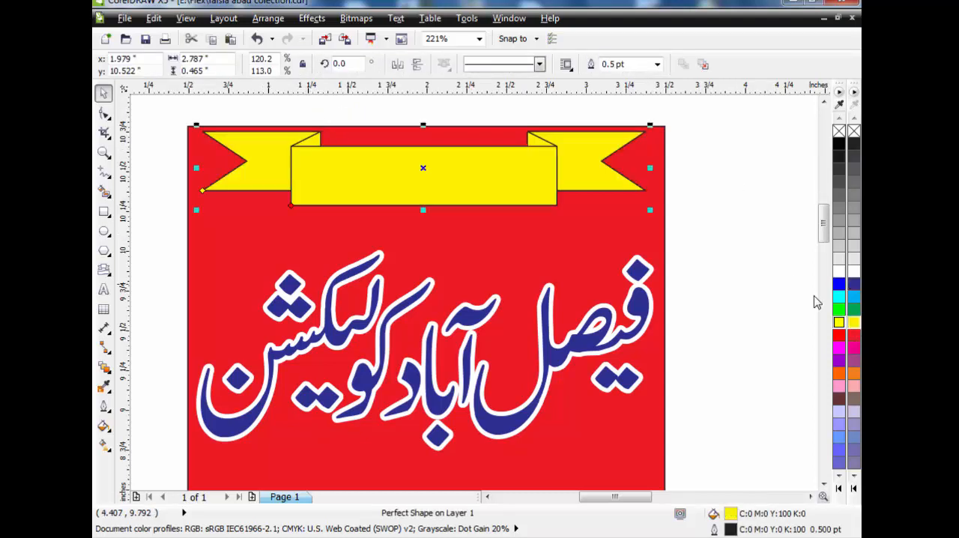
click(710, 150)
drag(528, 163, 296, 252)
key(shift+Page_Up)
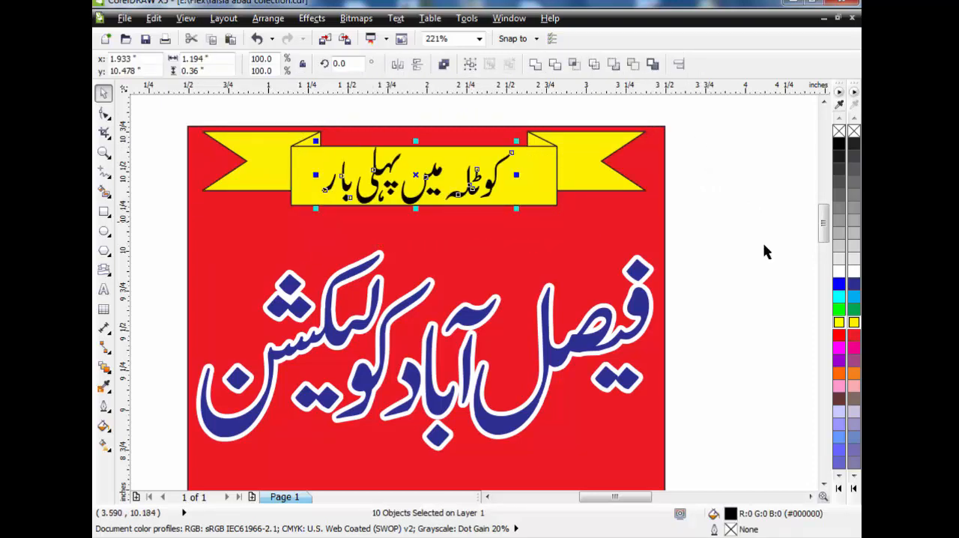
click(712, 221)
Move the blue second line up to just beneath the banner and group its parts
drag(710, 211, 175, 479)
drag(411, 404, 413, 372)
key(ctrl+g)
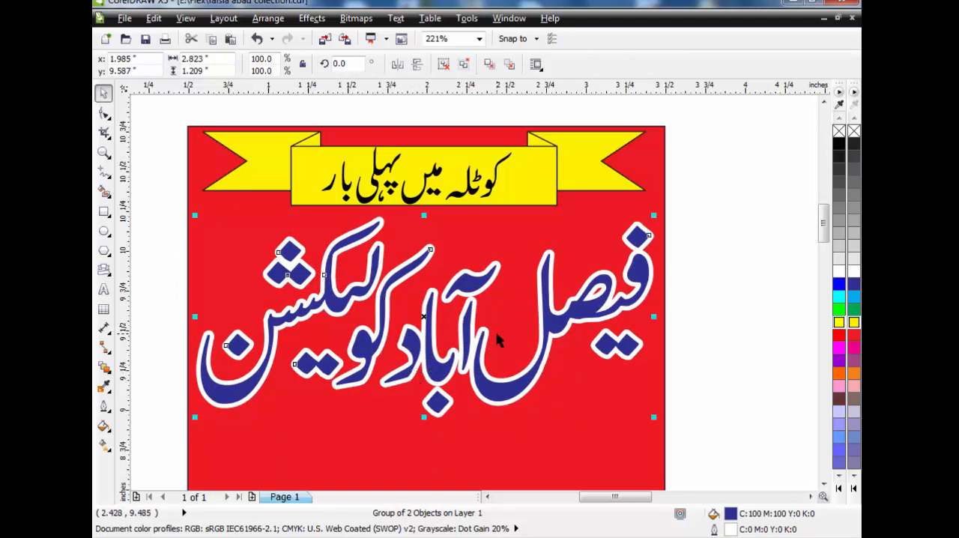
Duplicate the grouped second line and offset the copy about 0.03 inches right and 0.03 inches down
key(Right)
key(Down)
key(Down)
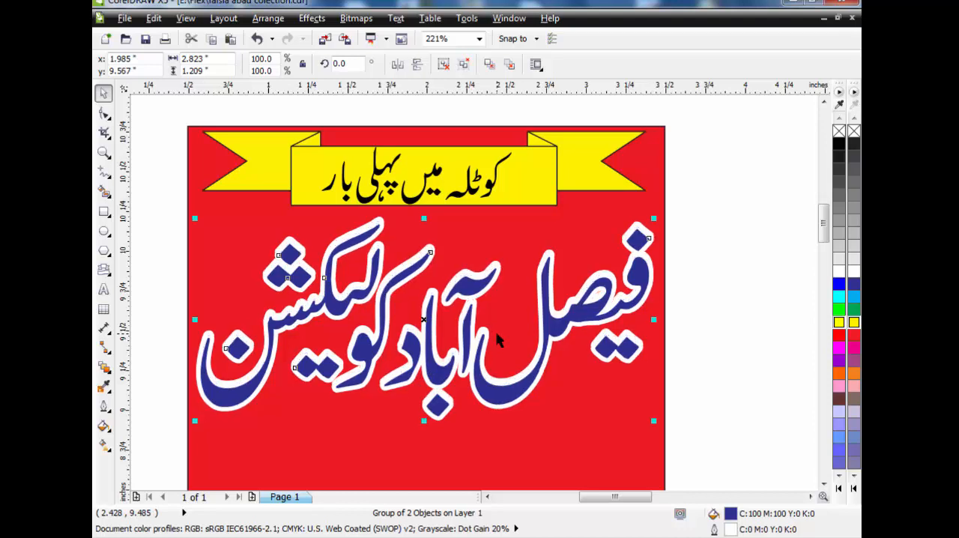
key(Right)
key(Right)
key(Down)
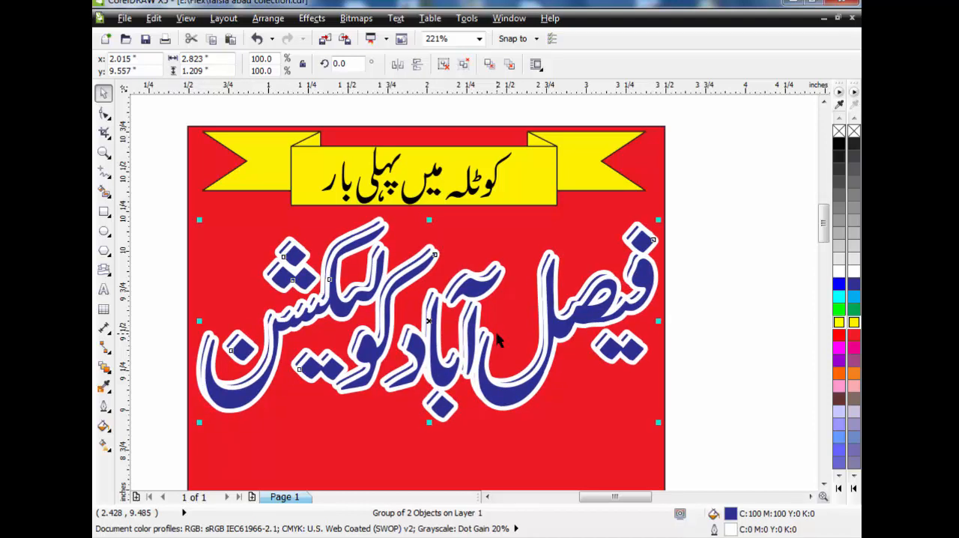
Recolour the offset copy of the second line, giving both fill and outline cyan (C:100 M:0 Y:0 K:0)
click(855, 490)
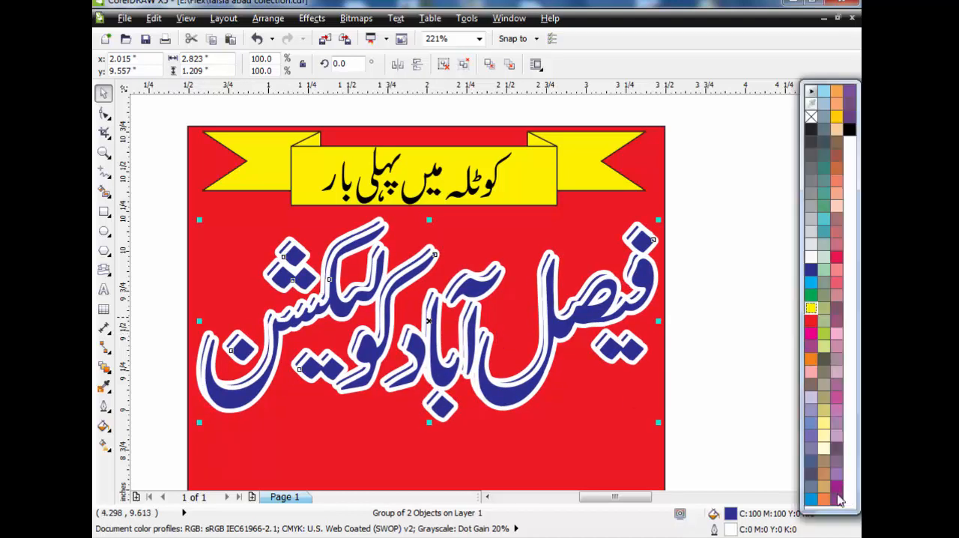
click(811, 498)
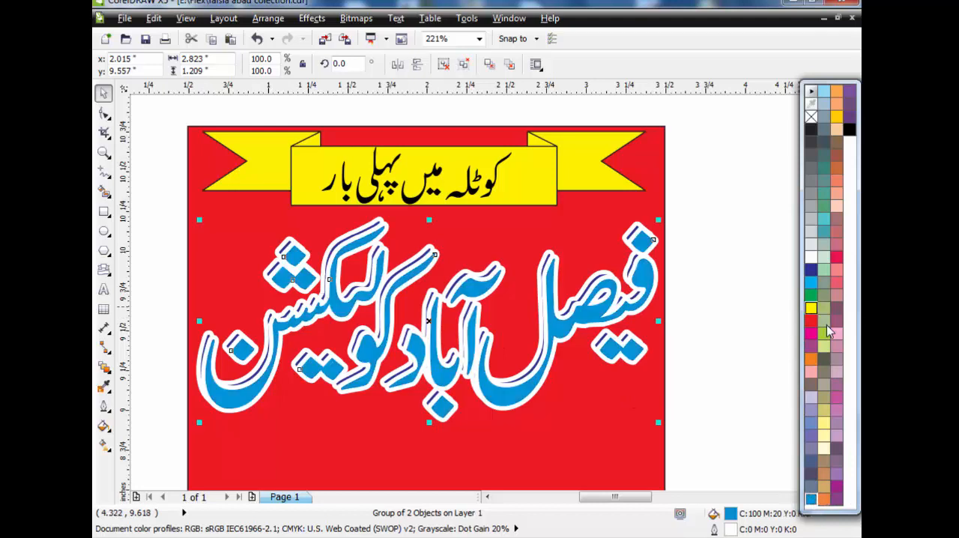
right_click(812, 284)
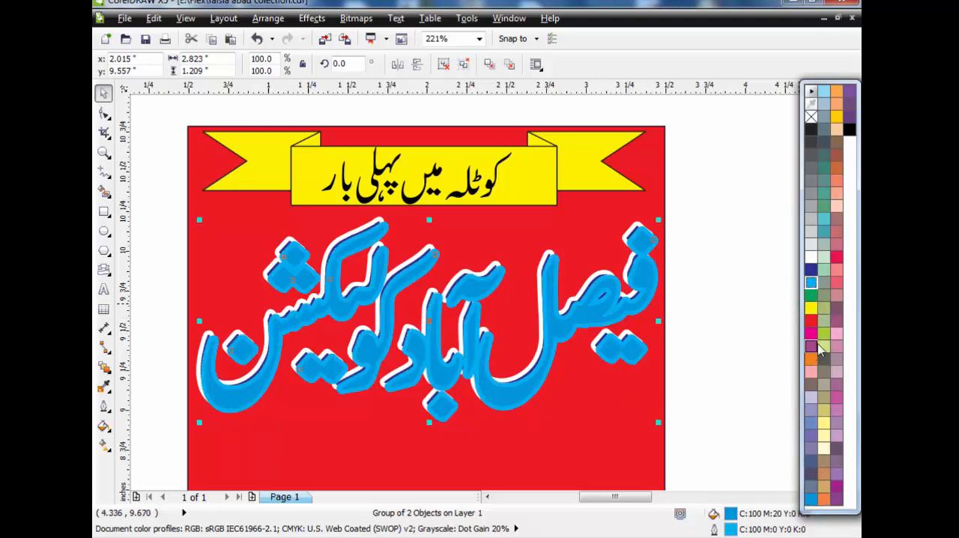
right_click(823, 221)
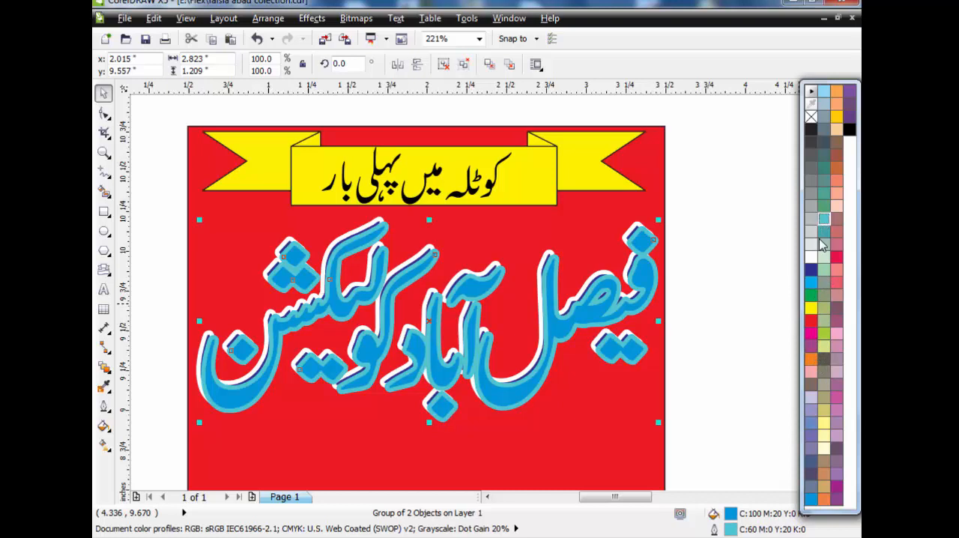
click(812, 284)
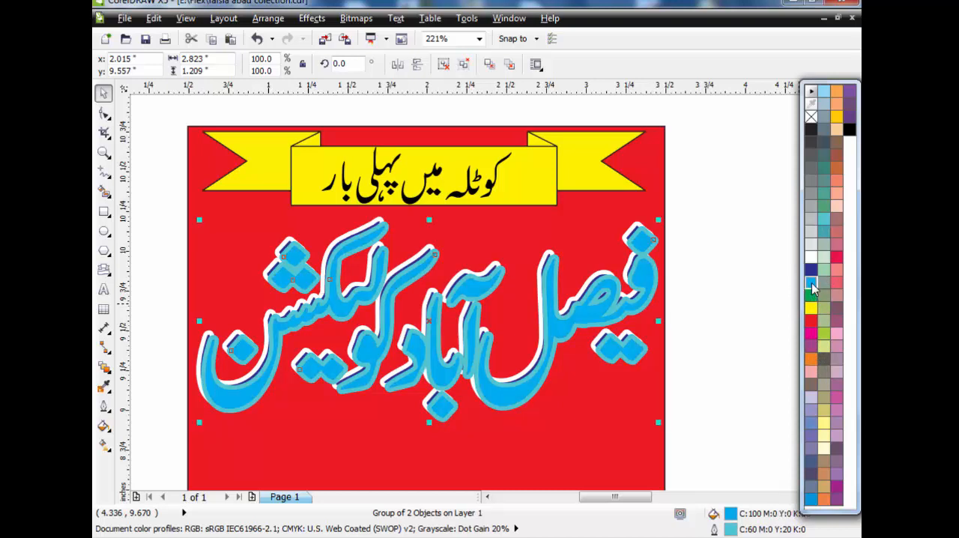
right_click(811, 282)
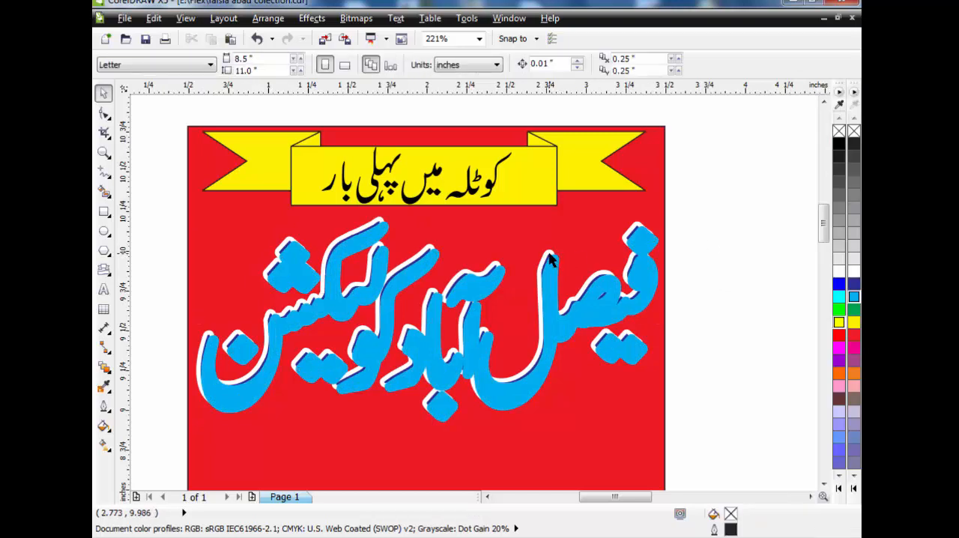
Bring the original dark blue second line in front of its cyan copy
click(548, 256)
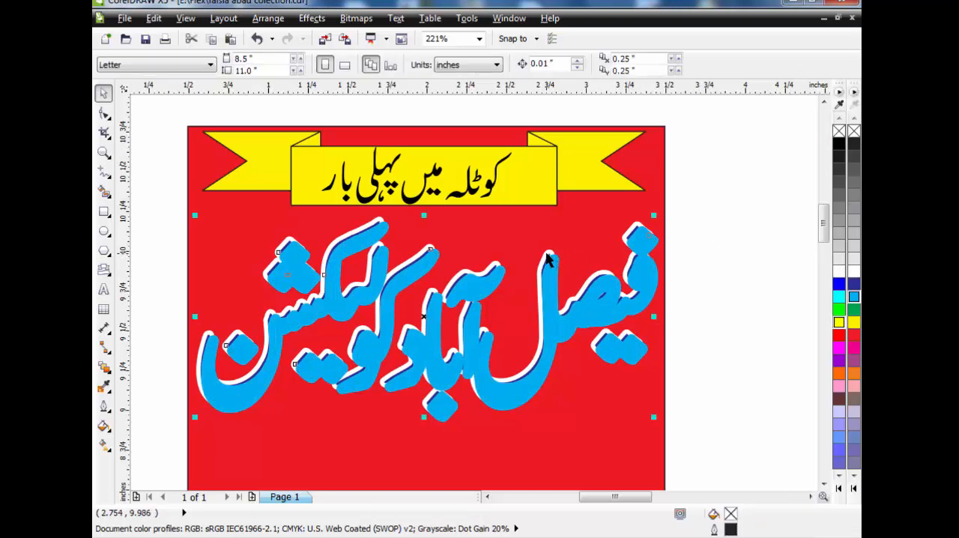
key(shift+Page_Up)
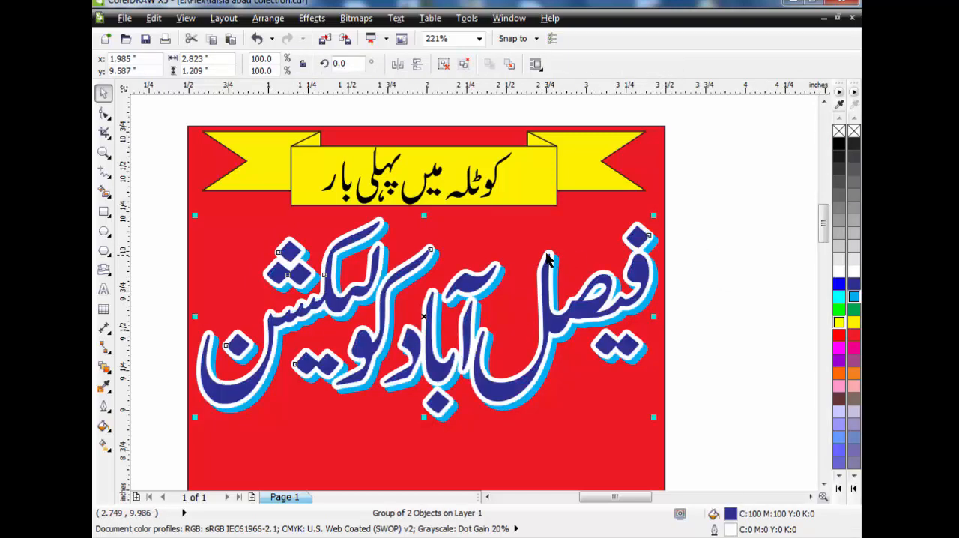
click(719, 228)
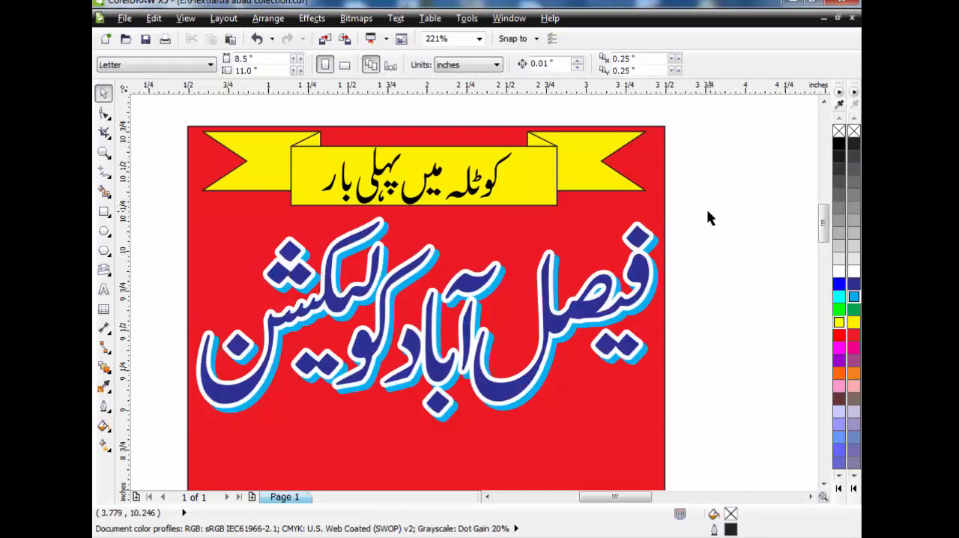
Give the banner text a 3.0 pt white outline with rounded corners, behind the fill and scaling with the image, and weld its parts
drag(526, 111, 302, 226)
key(F12)
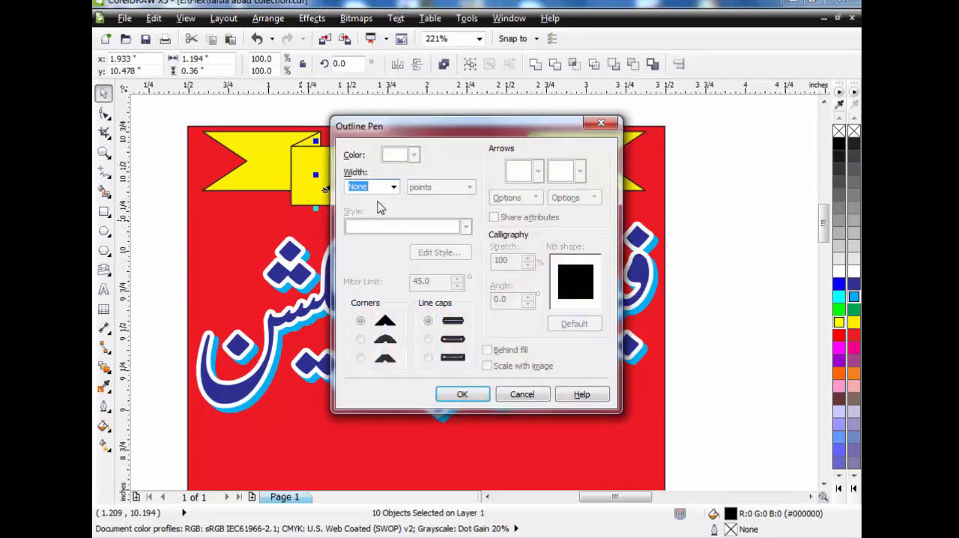
click(394, 187)
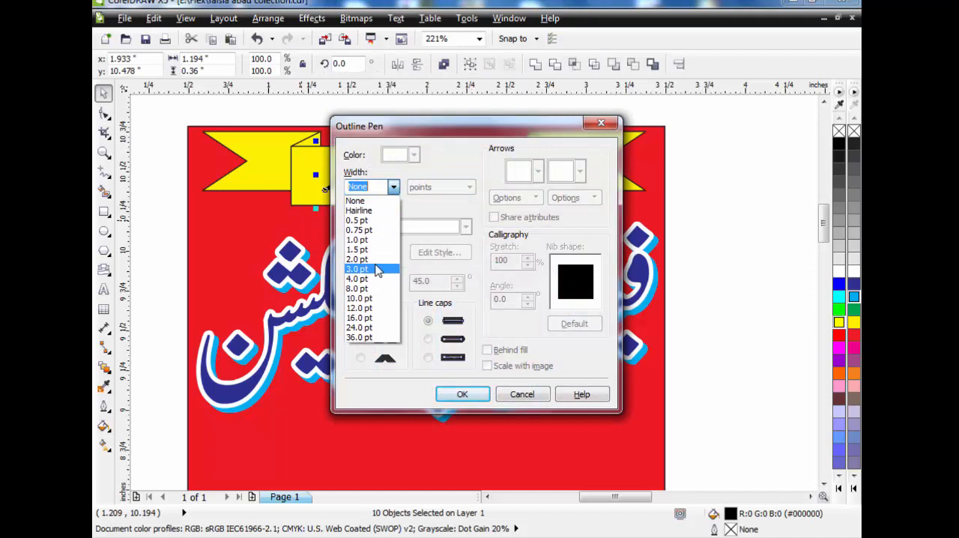
click(358, 269)
click(413, 154)
click(437, 189)
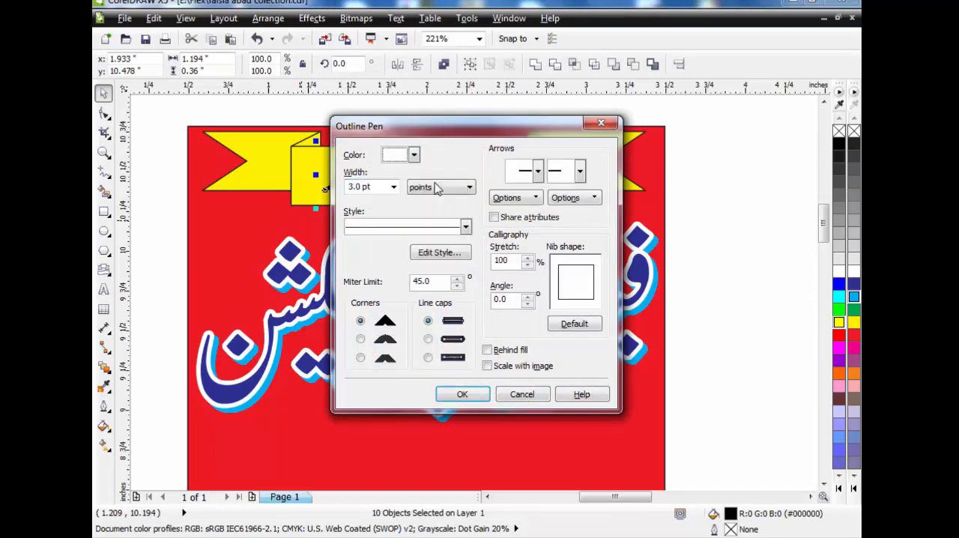
click(487, 350)
click(488, 366)
click(462, 394)
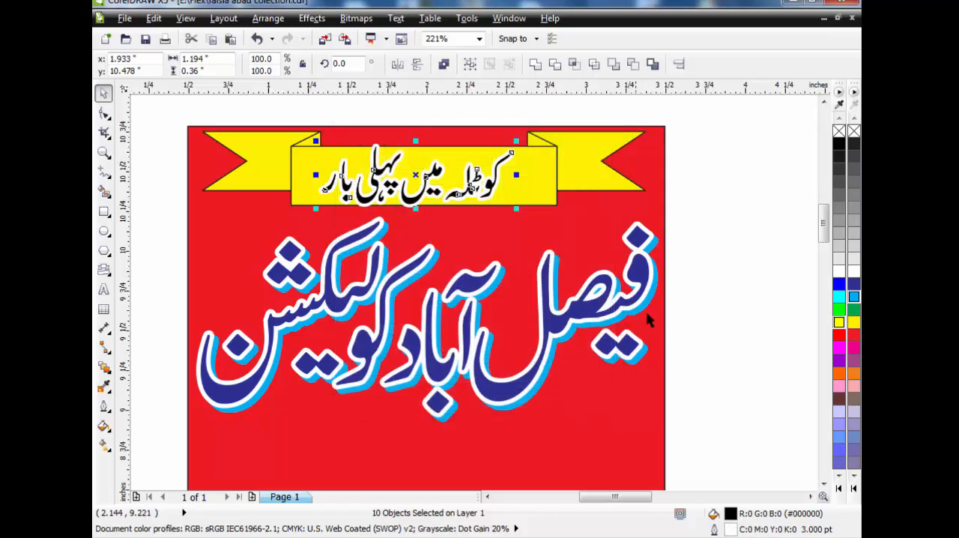
click(537, 64)
click(508, 122)
Move the "سیل سیل سیل" line onto the red rectangle below the second line and enlarge it to about 3.16 by 1.09 inches
scroll(509, 122, down, 1)
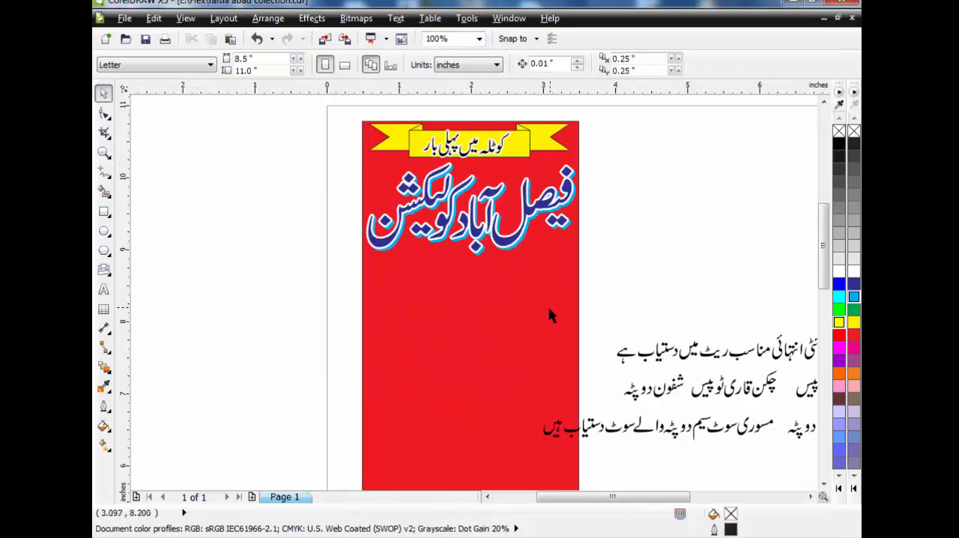
click(811, 498)
click(811, 497)
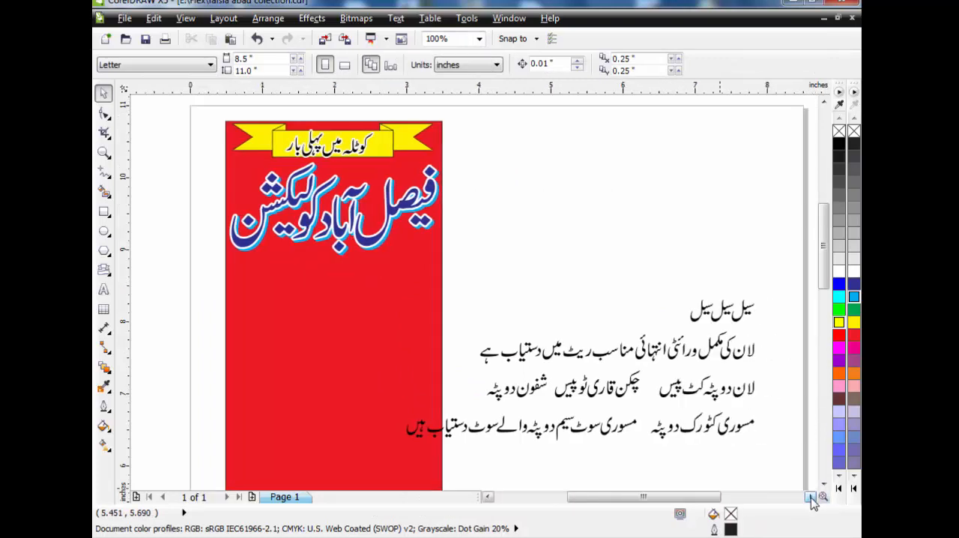
click(810, 498)
drag(588, 325, 582, 338)
drag(658, 315, 335, 271)
click(488, 497)
click(487, 496)
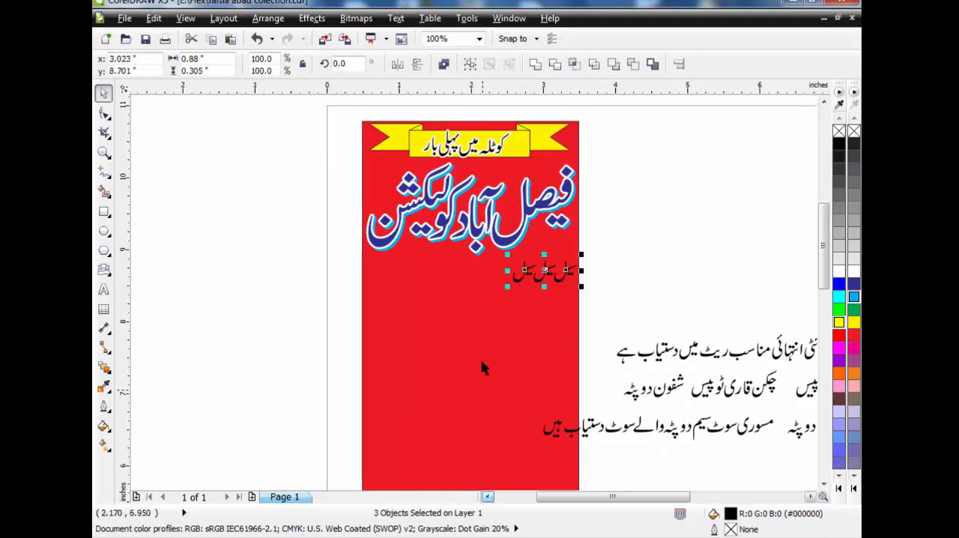
drag(504, 286, 349, 419)
Shift the left and middle "سیل" words about 0.33 inches right, closer to the right-hand word
click(103, 152)
mouse_move(298, 235)
mouse_down()
mouse_move(611, 352)
mouse_move(636, 374)
mouse_up()
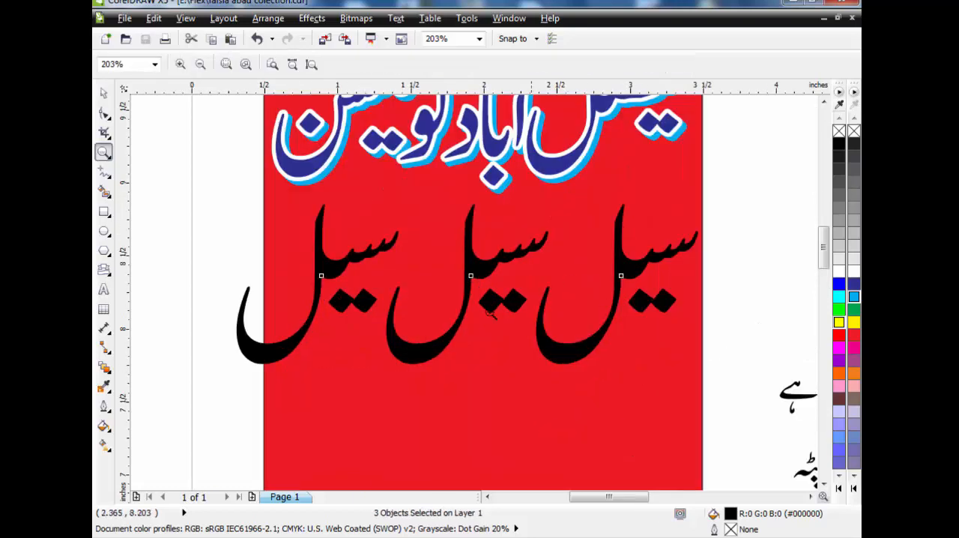
click(103, 93)
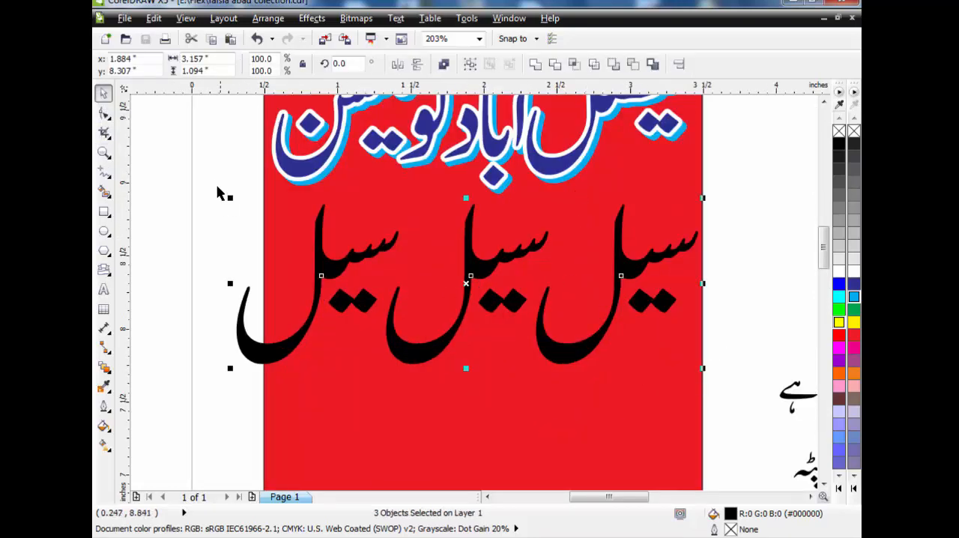
click(207, 184)
drag(182, 161, 599, 405)
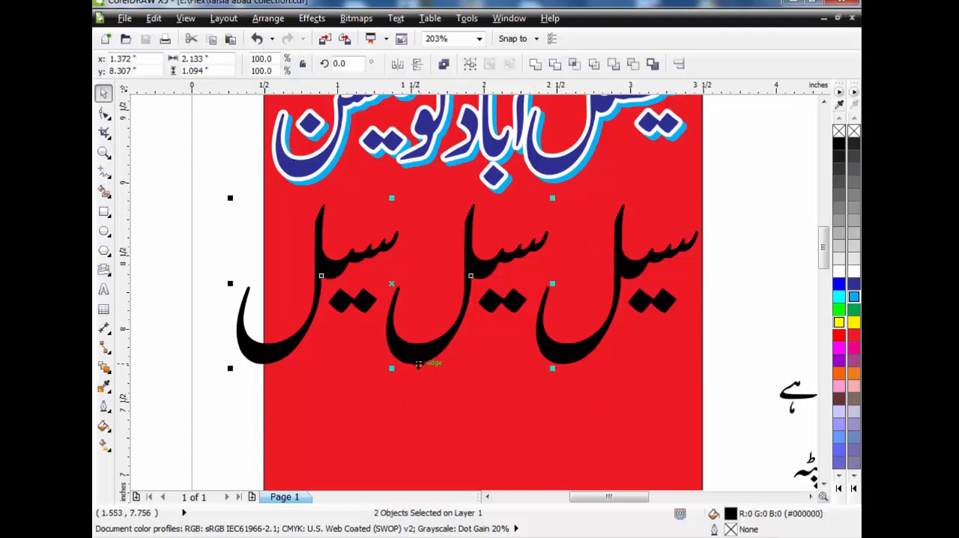
drag(417, 364, 461, 352)
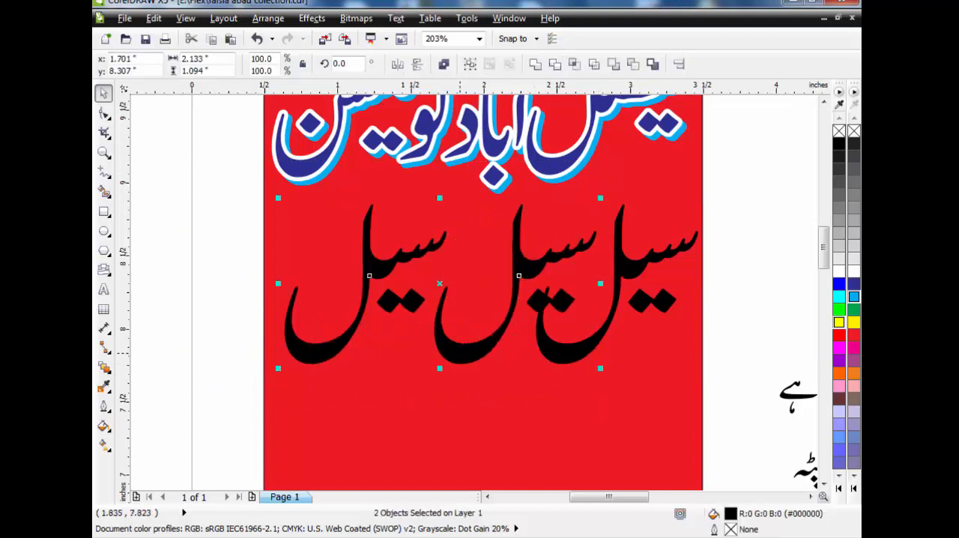
Break apart the middle "سیل" and move its dots down below the letters
click(219, 291)
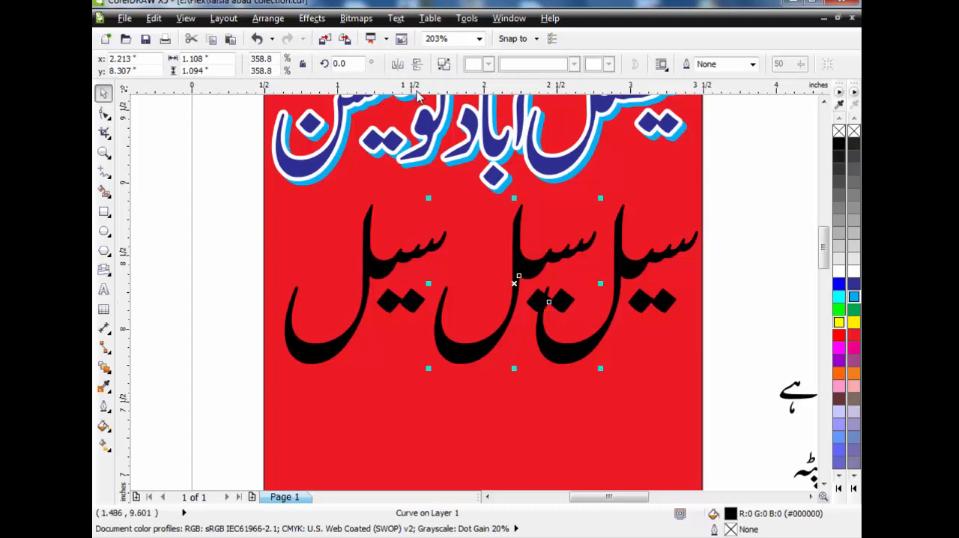
click(448, 71)
click(218, 234)
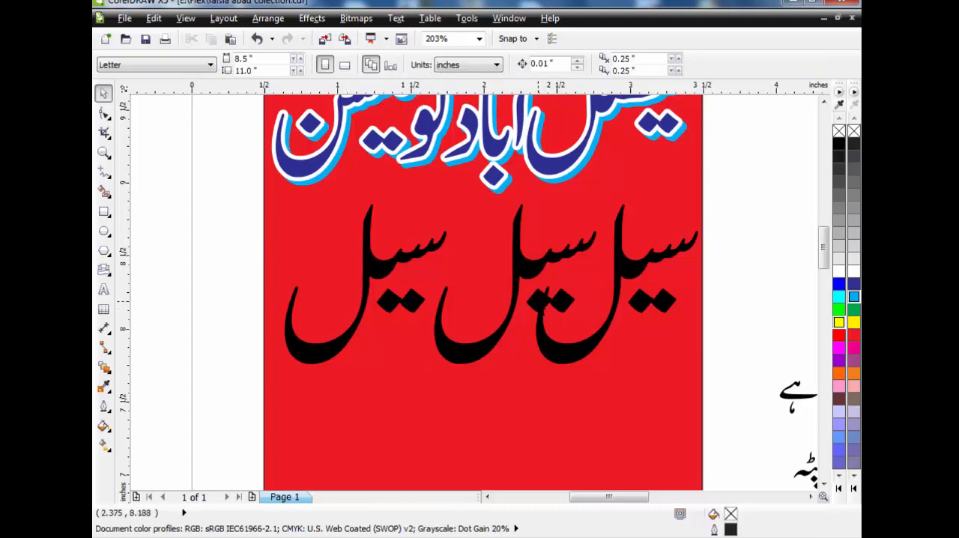
click(514, 361)
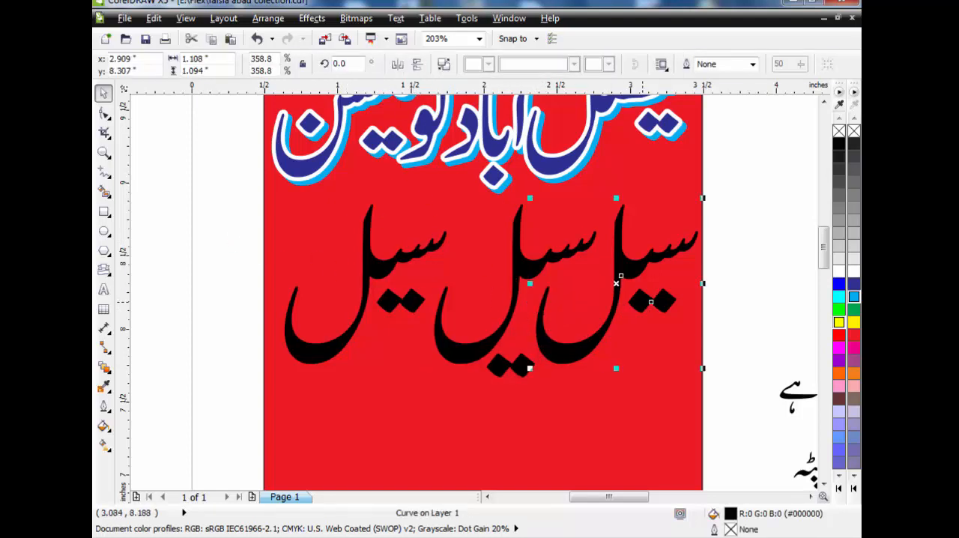
Break apart the right-hand "سیل" and lower its dots beneath the word
click(444, 64)
drag(753, 265, 620, 348)
drag(645, 303, 627, 345)
Move the left-hand "سیل" about 0.36 inches right, then break it apart and lower its dots beneath the letters
click(364, 284)
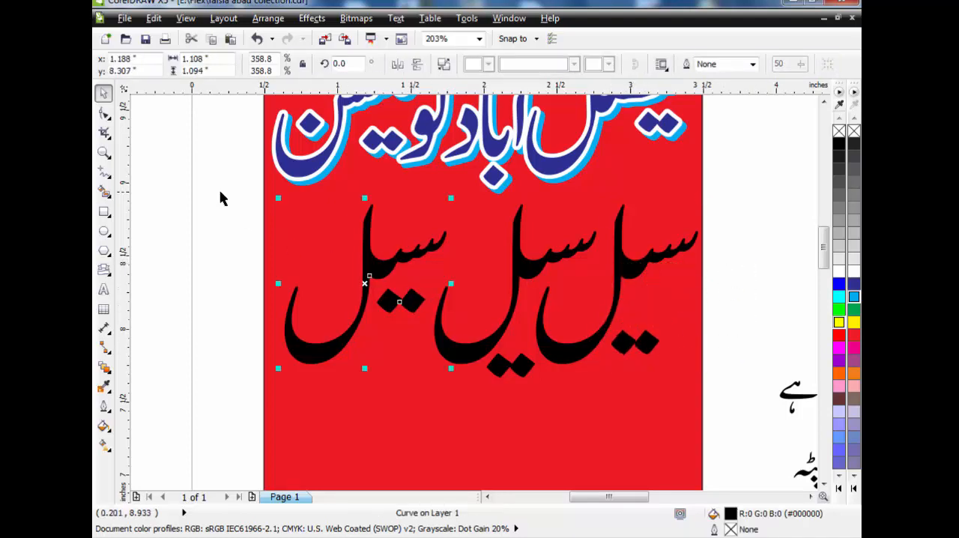
drag(364, 283, 416, 283)
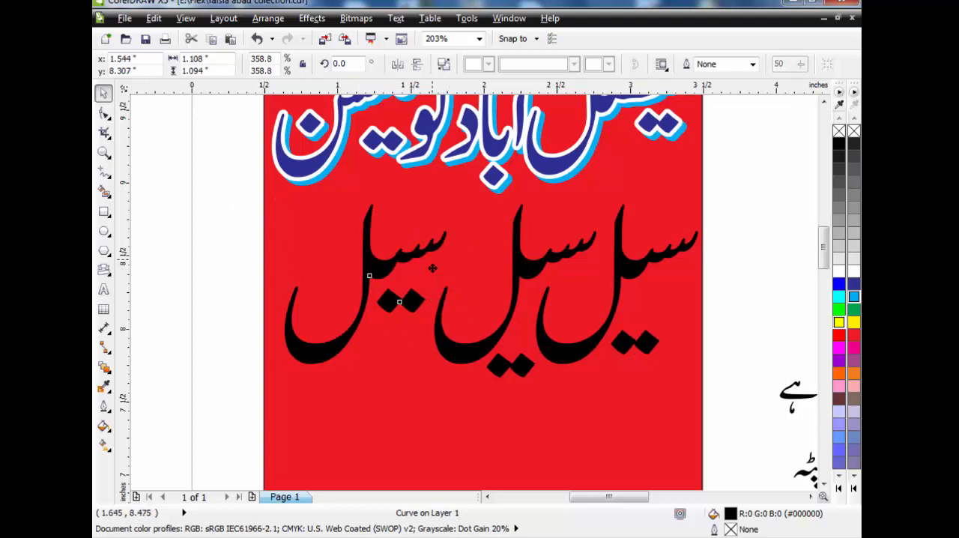
click(218, 285)
click(464, 309)
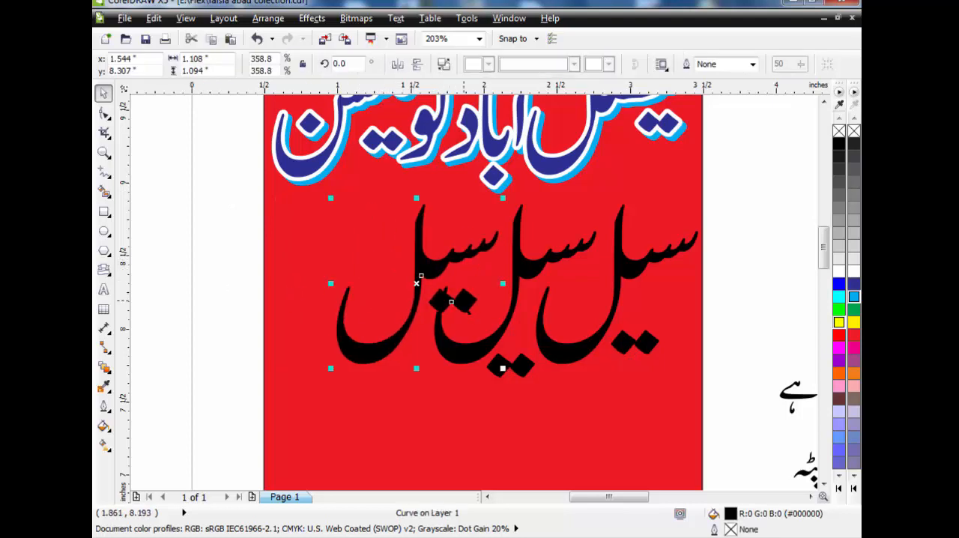
click(445, 67)
drag(218, 258, 502, 342)
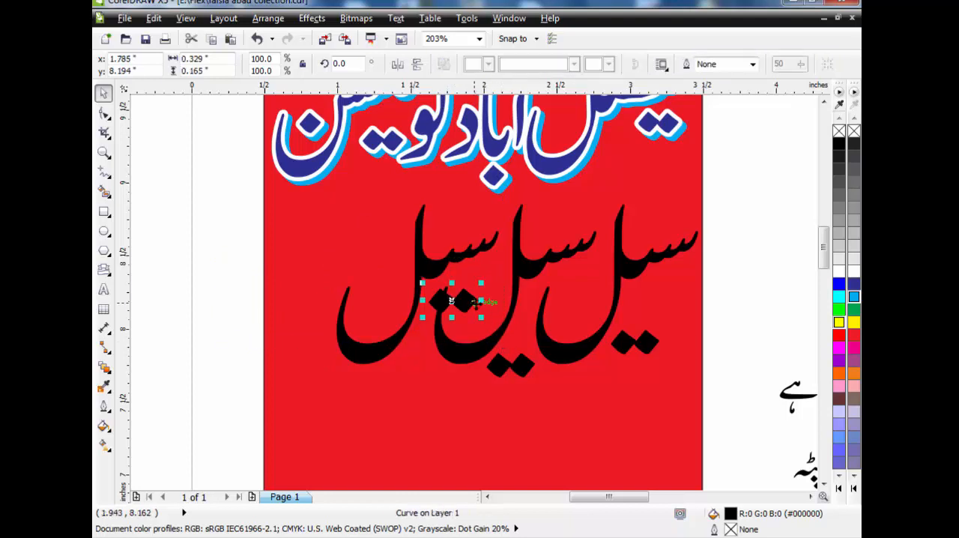
drag(475, 303, 433, 369)
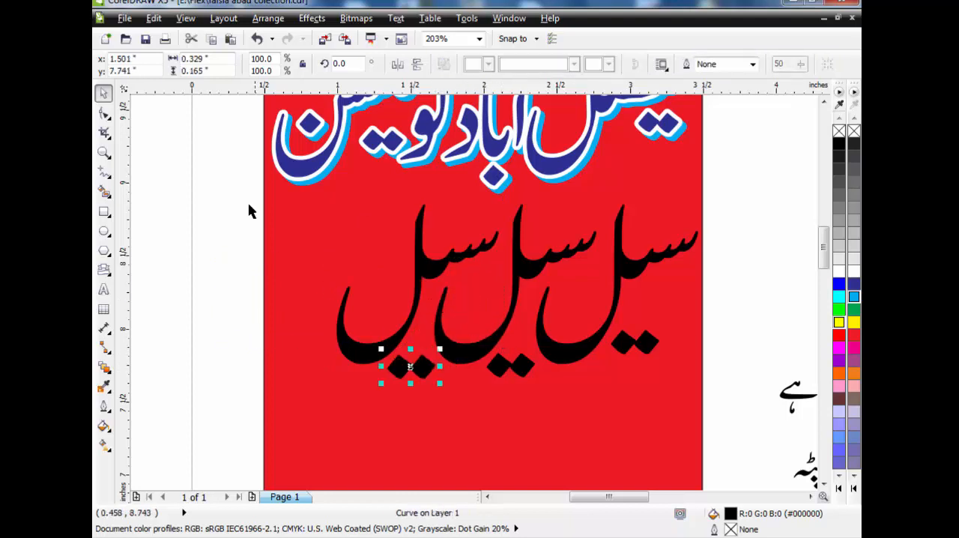
Enlarge the whole "سیل سیل سیل" line to about 2.91 by 1.41 inches so it spans the red rectangle
click(237, 176)
drag(238, 189, 732, 399)
drag(336, 385, 270, 442)
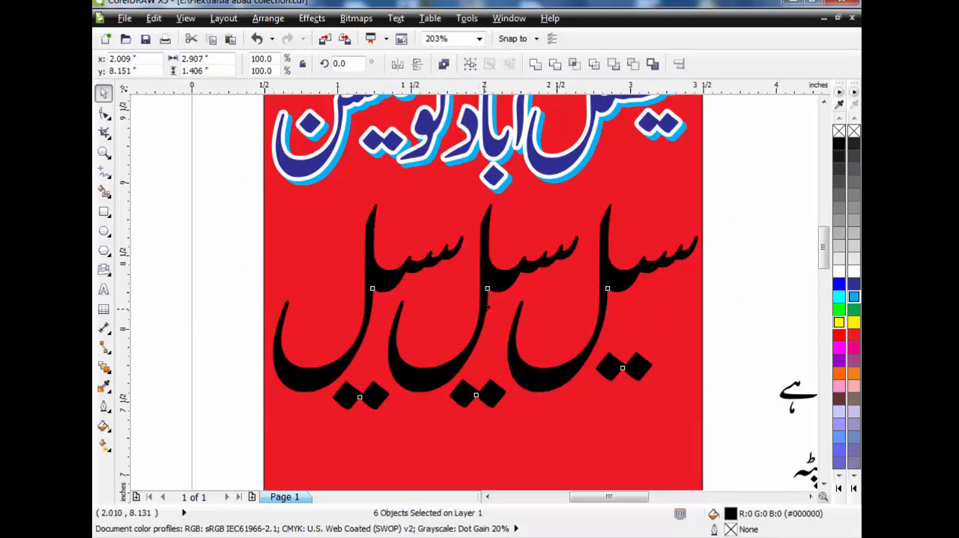
Fill the "سیل سیل سیل" line with yellow and add a 4.0 pt green outline with rounded corners, placed behind the fill
click(853, 322)
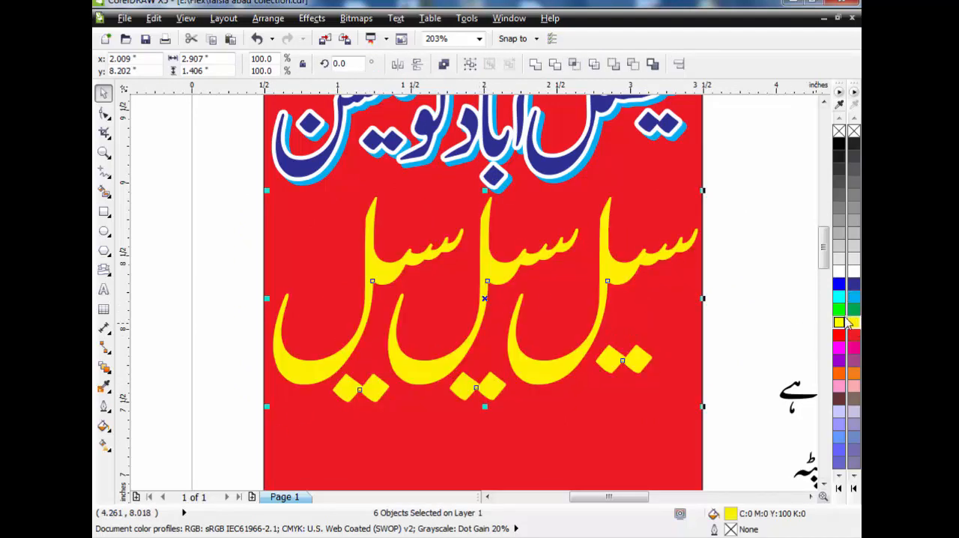
key(F12)
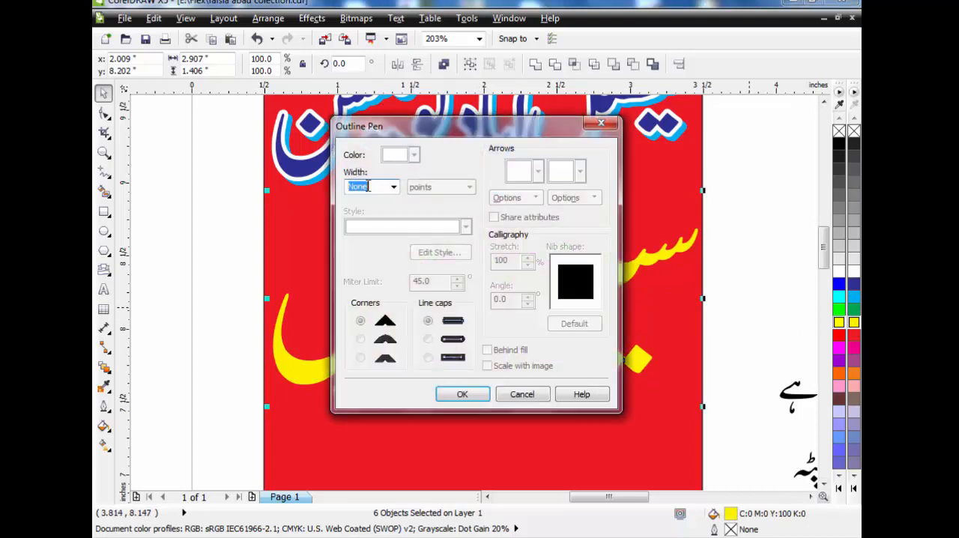
click(392, 187)
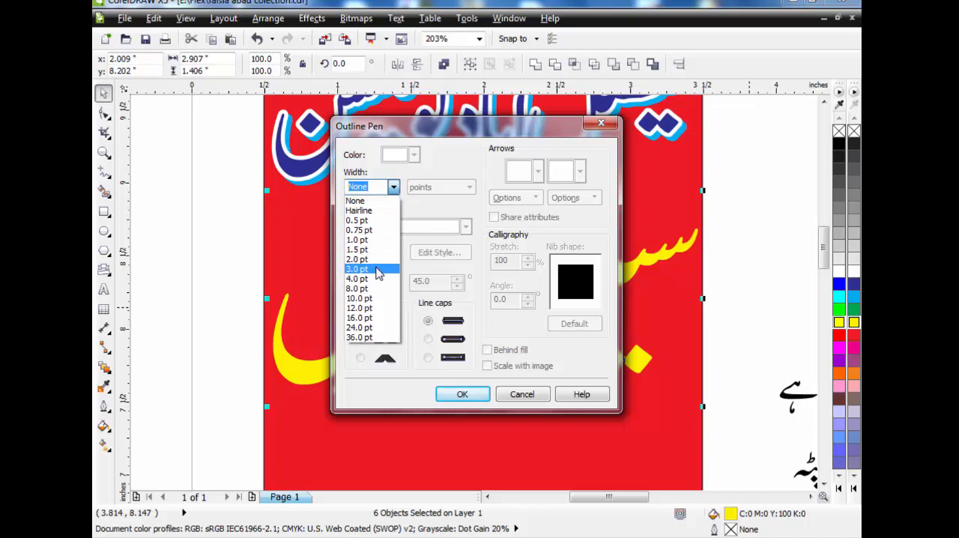
click(377, 279)
click(414, 154)
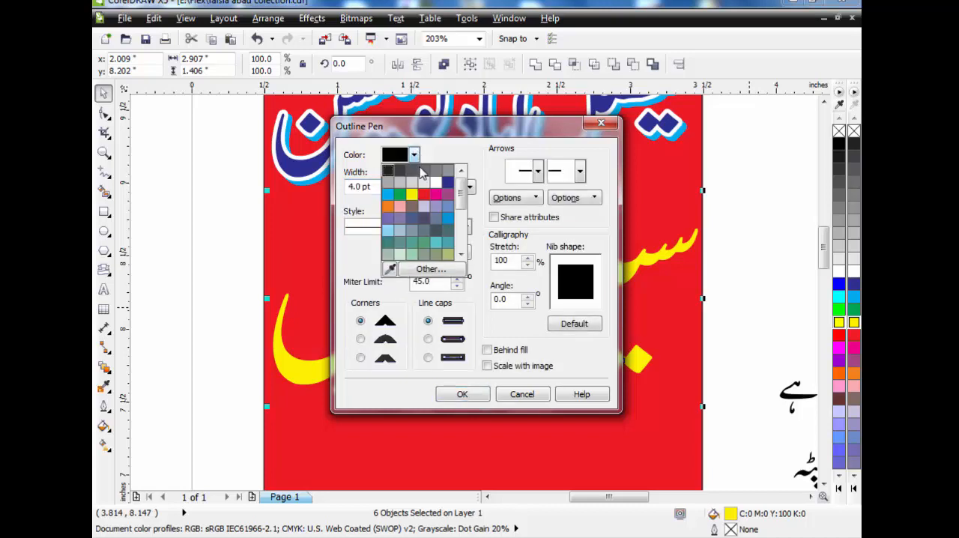
click(398, 196)
click(361, 339)
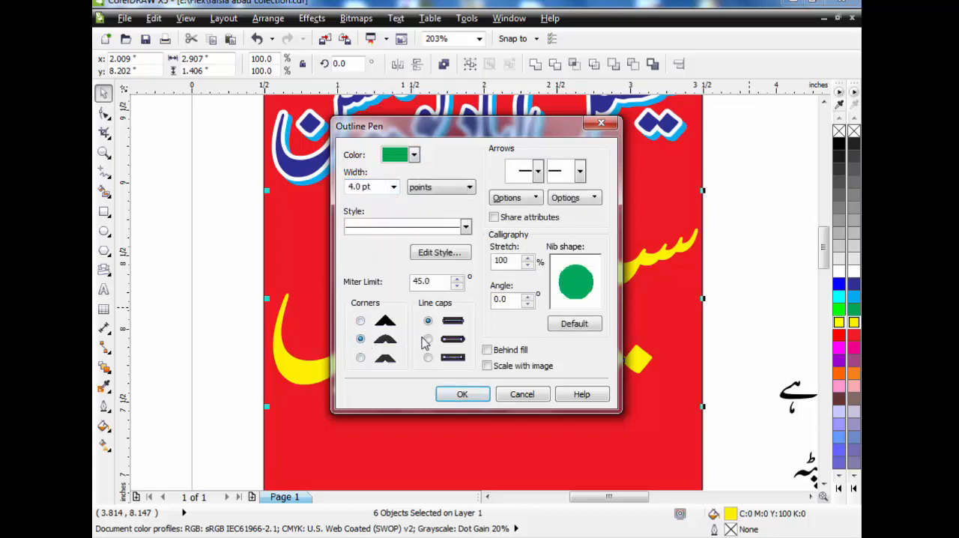
click(486, 350)
click(462, 394)
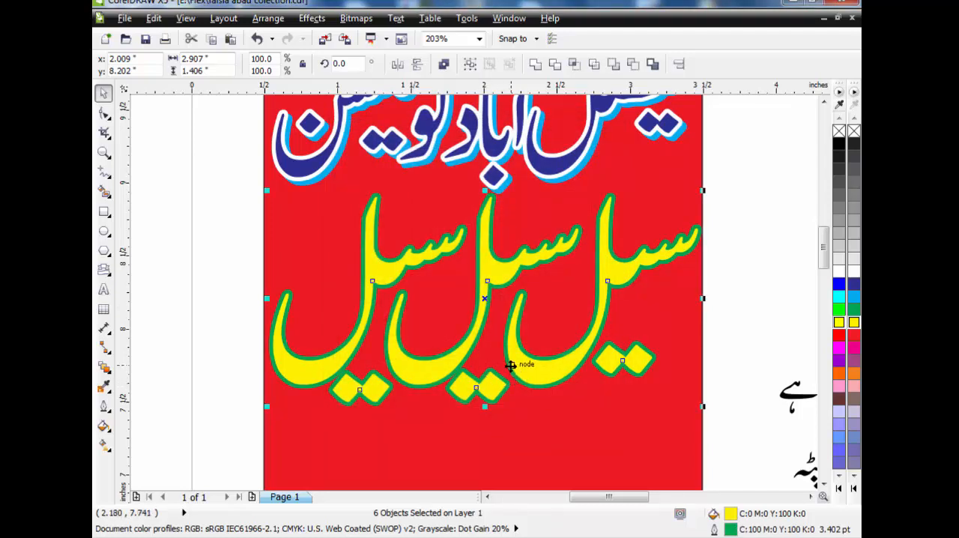
Group the "سیل سیل سیل" line and create a duplicate offset 0.03 inches up and 0.03 inches left
scroll(509, 365, down, 3)
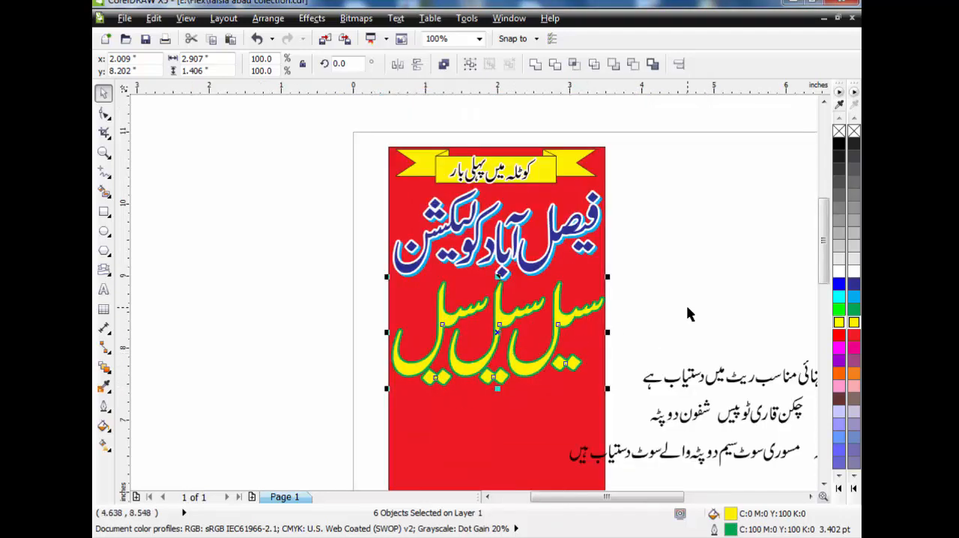
key(ctrl+g)
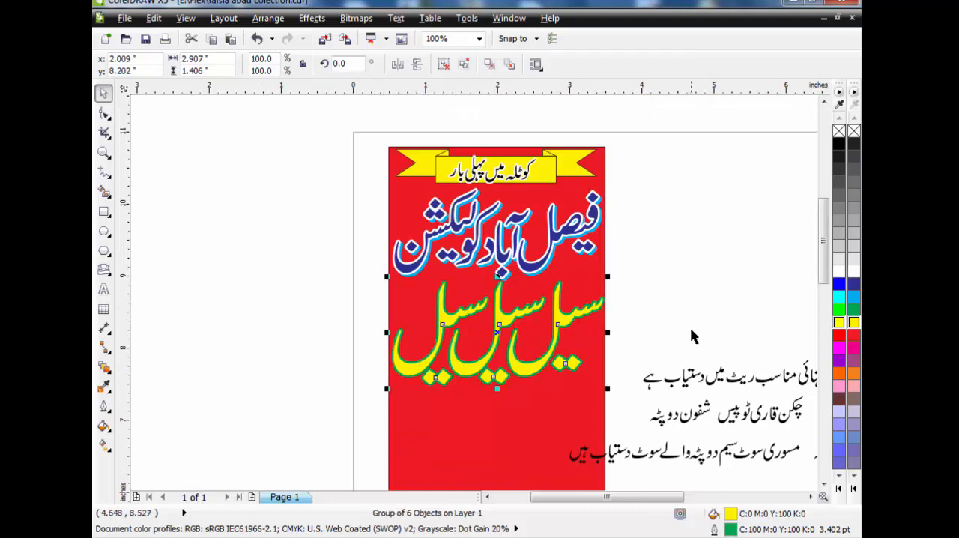
click(104, 152)
drag(366, 262, 633, 409)
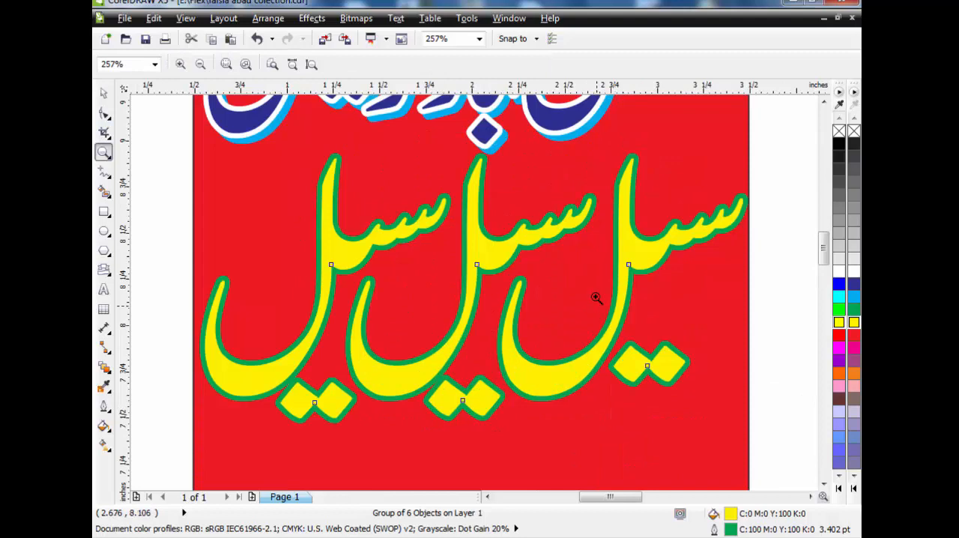
click(105, 94)
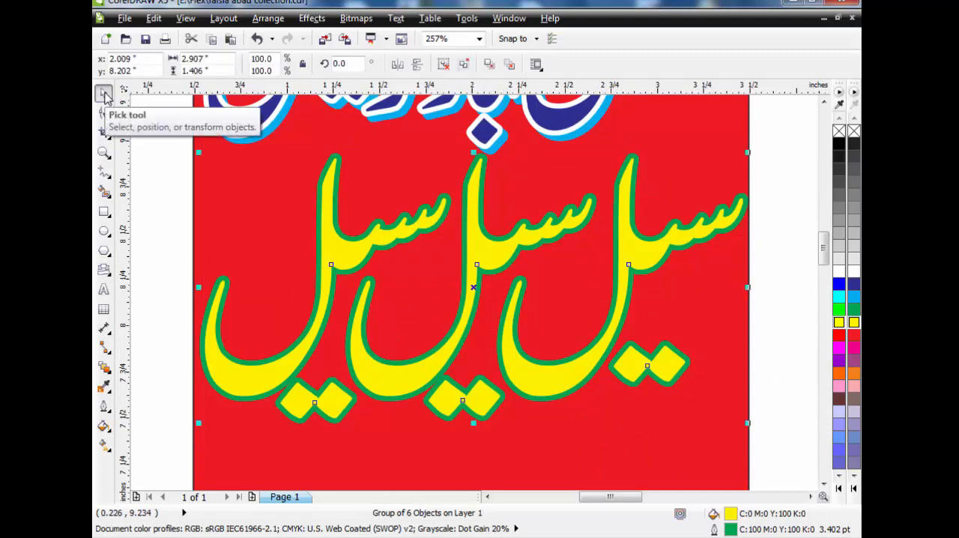
key(KP_Add)
key(Up)
key(Up)
key(Up)
key(Left)
key(Left)
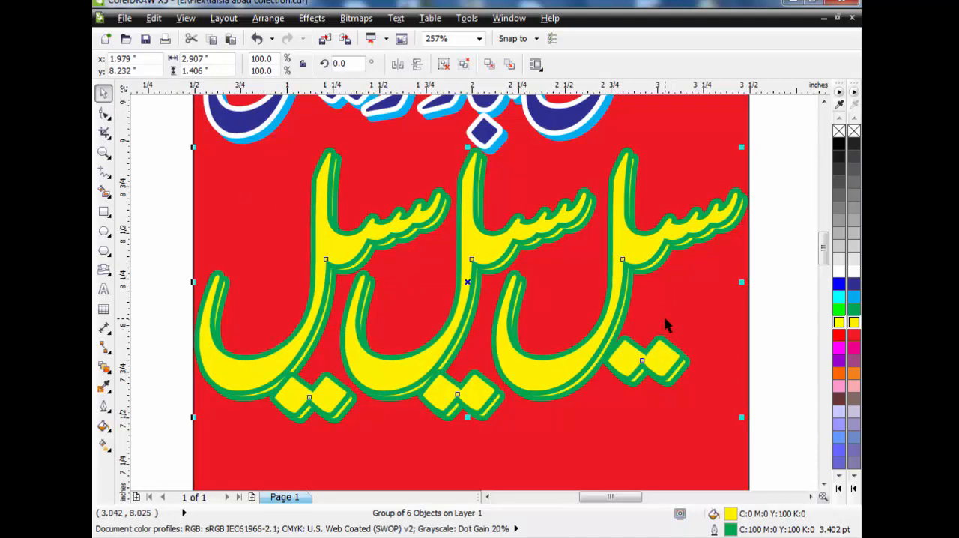
Color the rear copy of the "سیل سیل سیل" line black in both fill and outline to form a shadow
key(Escape)
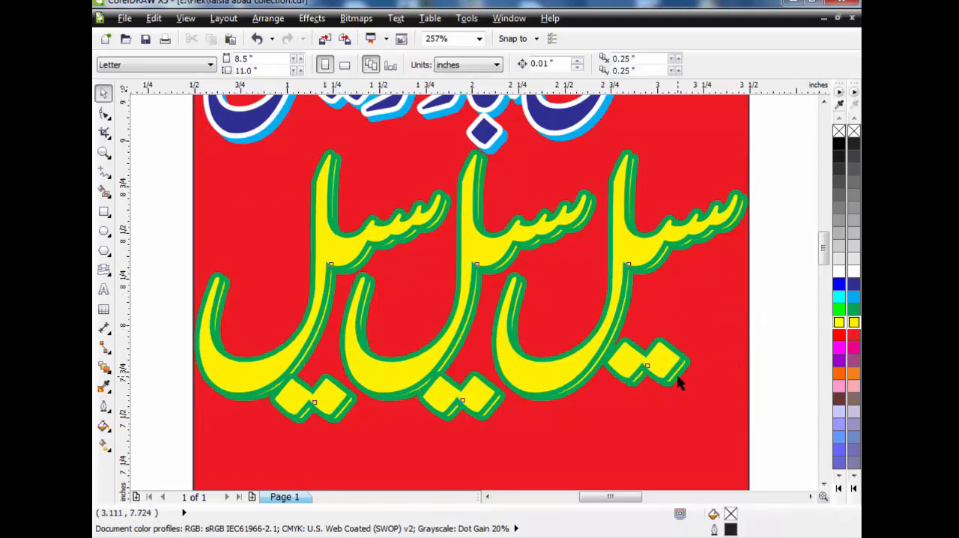
click(681, 378)
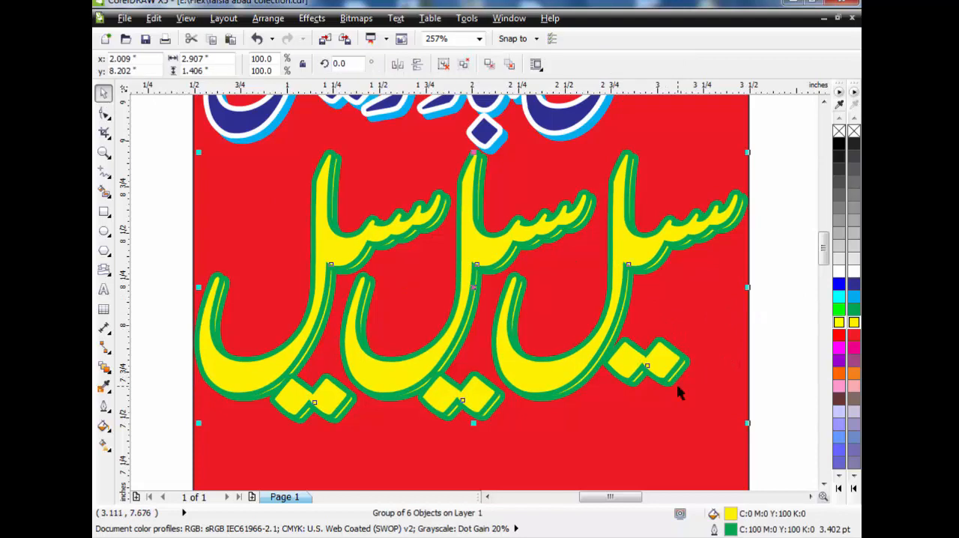
click(853, 488)
click(850, 130)
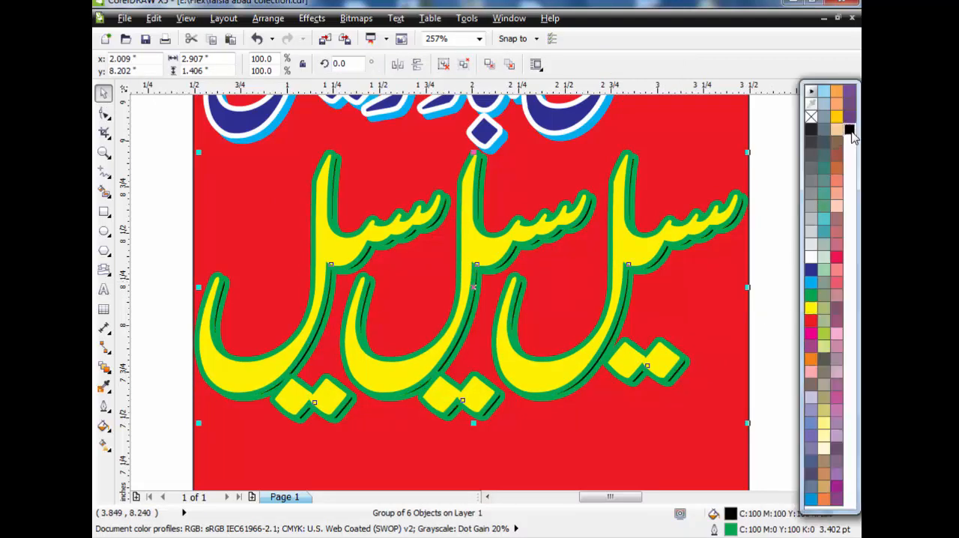
click(764, 267)
scroll(763, 269, down, 3)
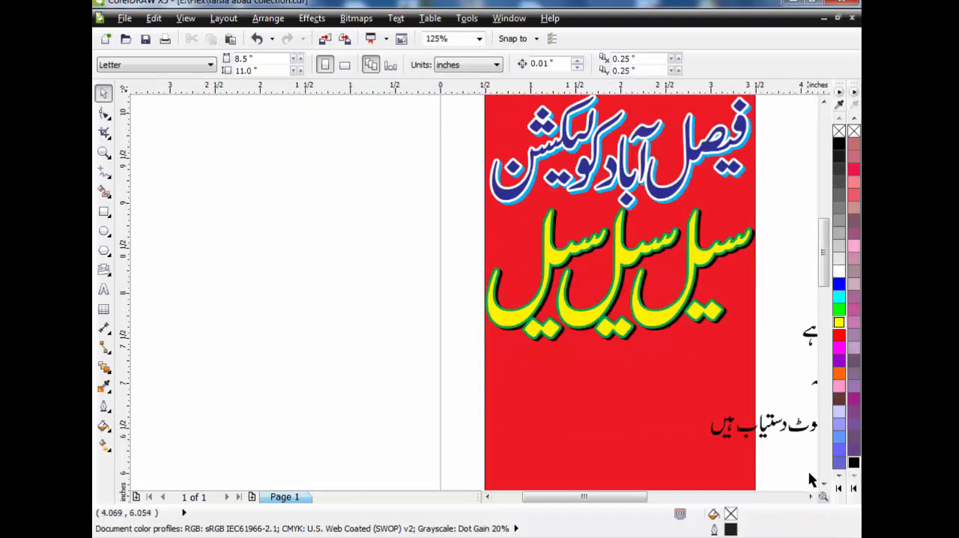
Group all letters of the first loose text line, "لان کی مکمل ورائٹی انتہائی مناسب ریٹ میں دستیاب ہے"
click(809, 496)
click(810, 498)
click(823, 484)
click(823, 484)
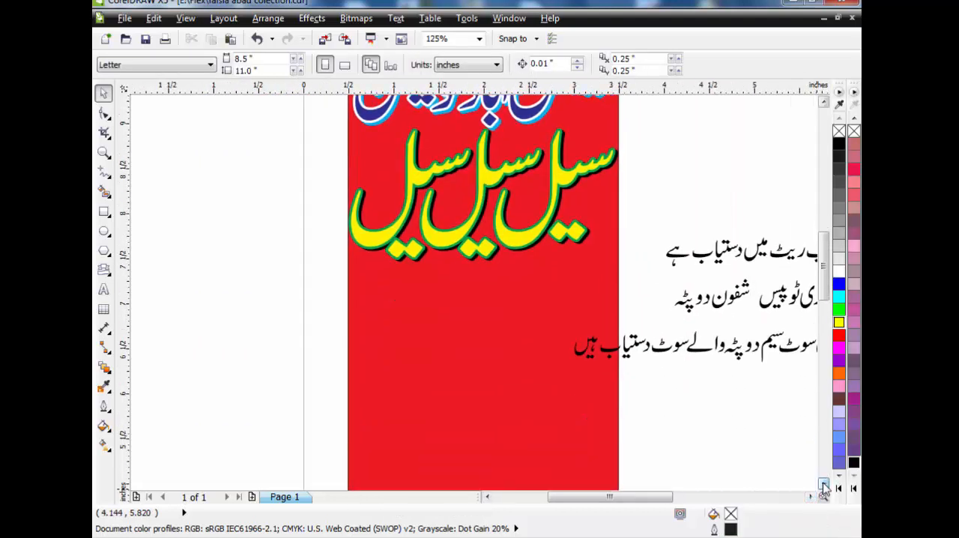
click(823, 484)
click(823, 483)
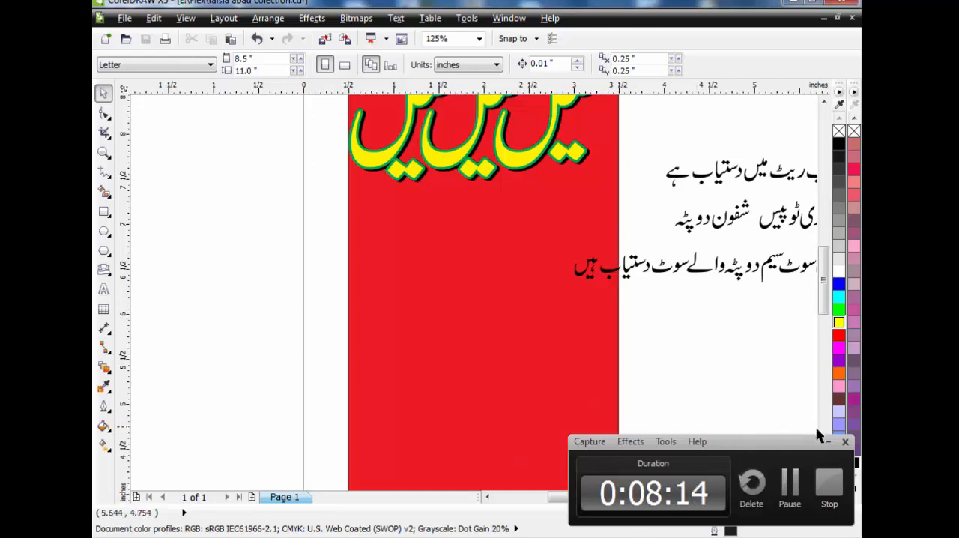
click(829, 443)
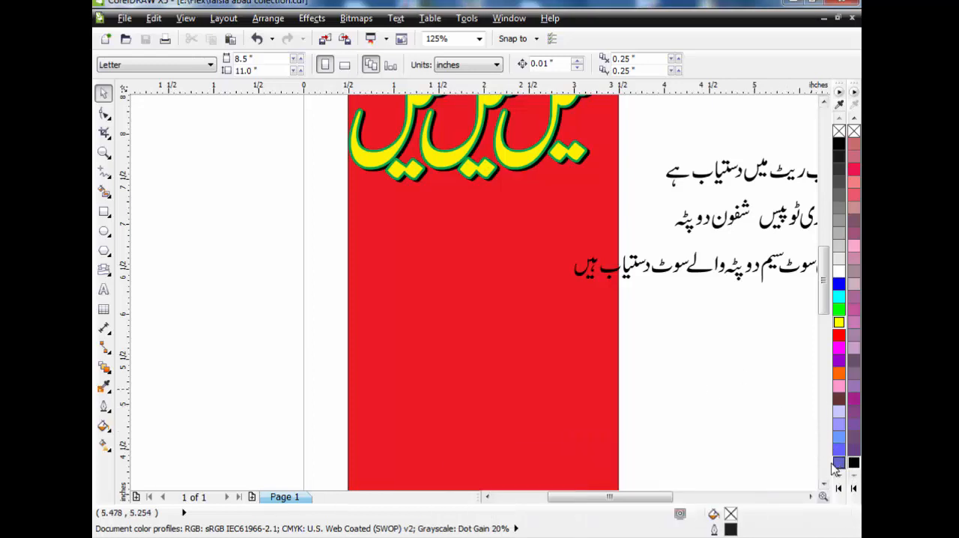
click(811, 497)
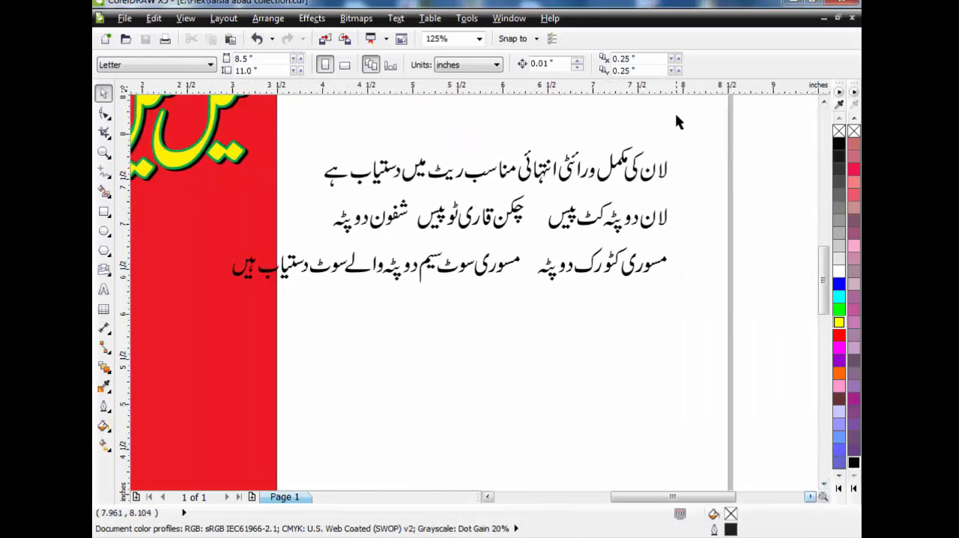
drag(712, 118, 312, 196)
key(ctrl+g)
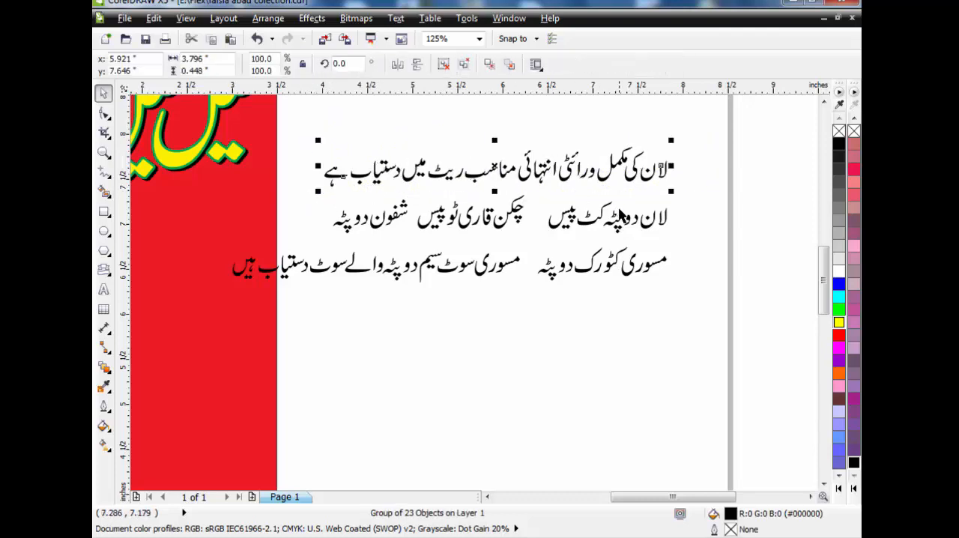
Group the second line's phrases "لان دوپٹہ کٹ پیس", "شفون دوپٹہ" and "چکن قاری ٹو پیس" separately
drag(684, 193, 535, 247)
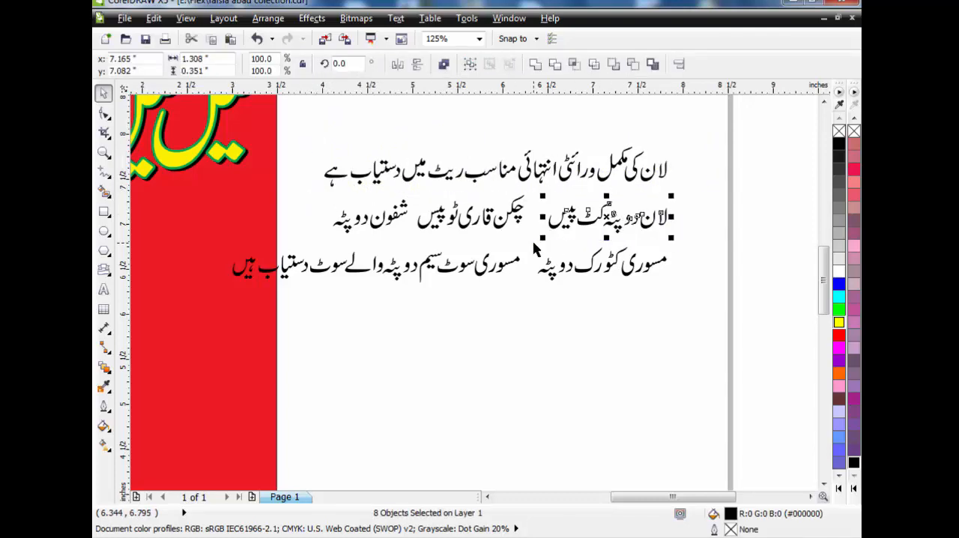
key(ctrl+g)
drag(310, 191, 416, 242)
key(ctrl+g)
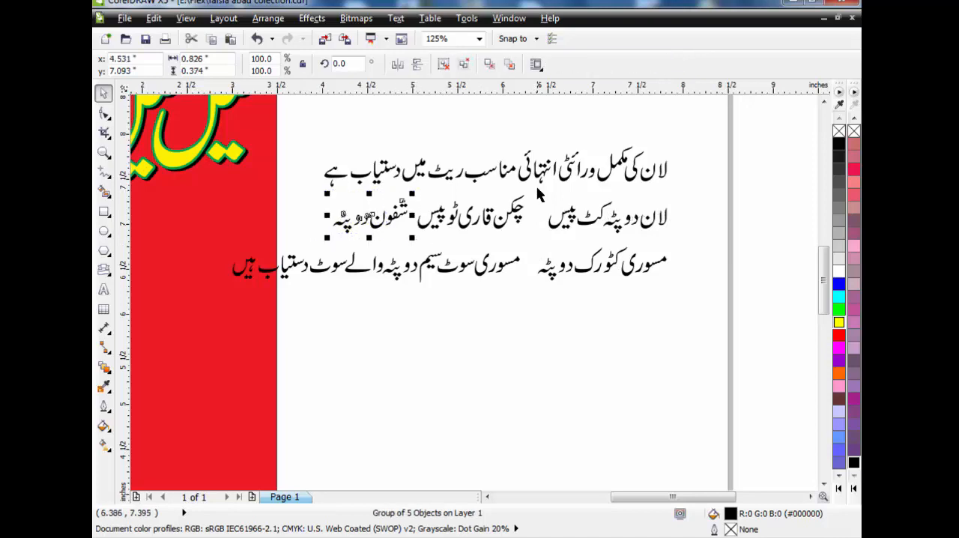
drag(536, 188, 404, 245)
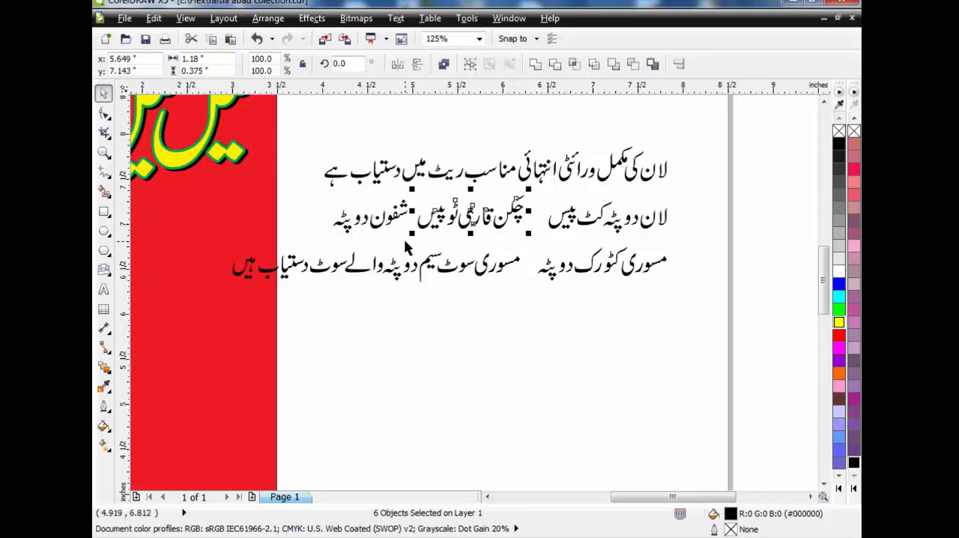
key(ctrl+g)
Group the third line's phrases "مسوری کٹورک دوپٹہ", "مسوری سوٹ سیم دوپٹہ والے" and "سوٹ دستیاب ہیں" separately
drag(690, 242, 522, 315)
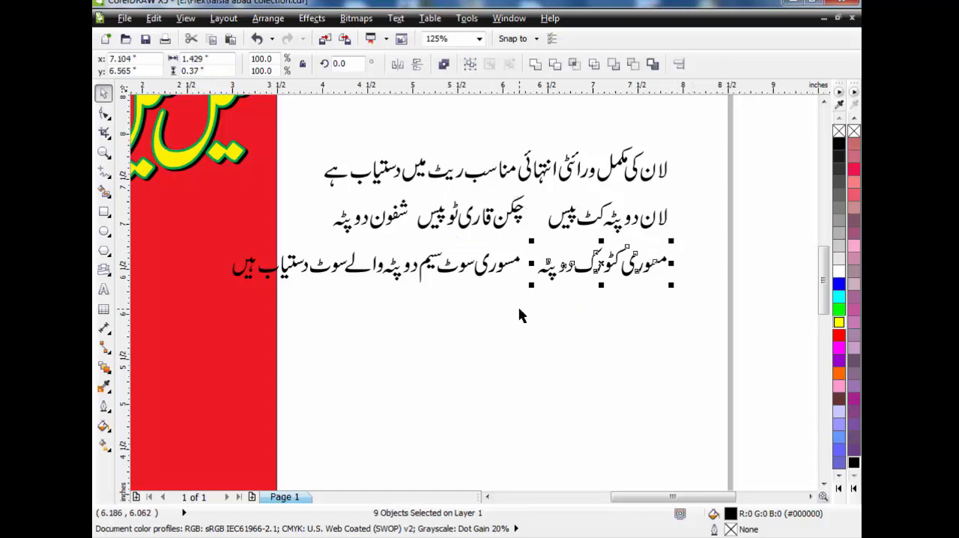
key(ctrl+g)
drag(527, 239, 340, 307)
key(ctrl+g)
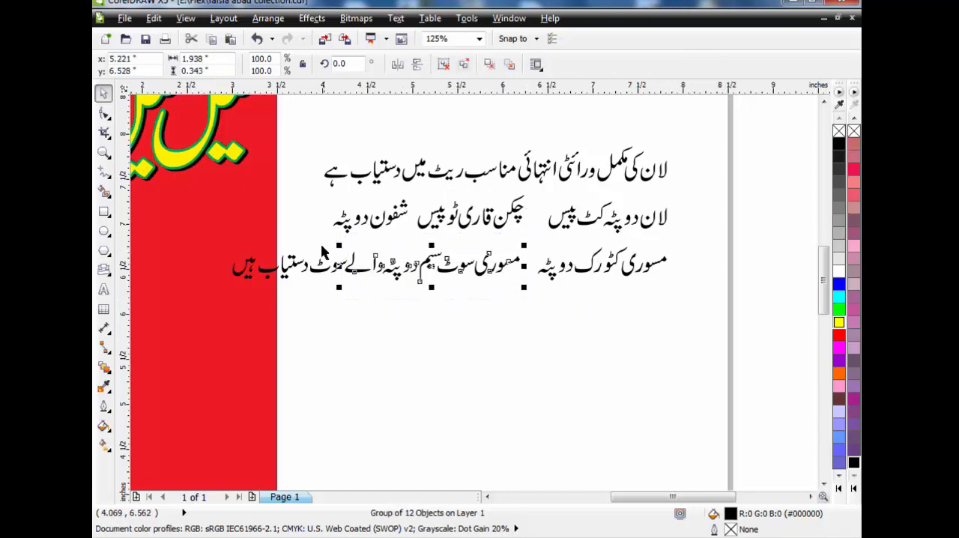
click(346, 248)
drag(351, 243, 193, 312)
key(ctrl+g)
Draw a flowchart parallelogram about 4.1 by 0.8 inches below the "سیل سیل سیل" line
scroll(228, 315, down, 2)
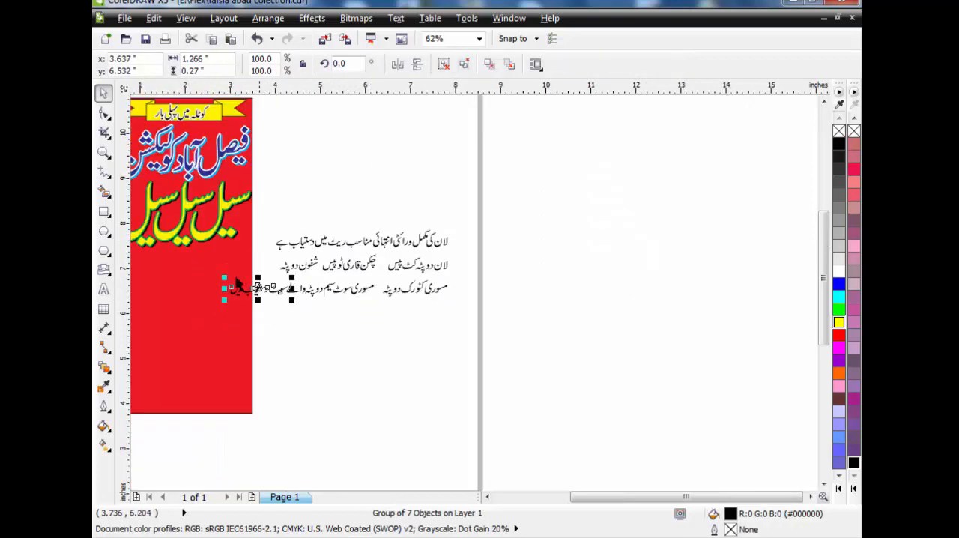
click(487, 498)
click(487, 498)
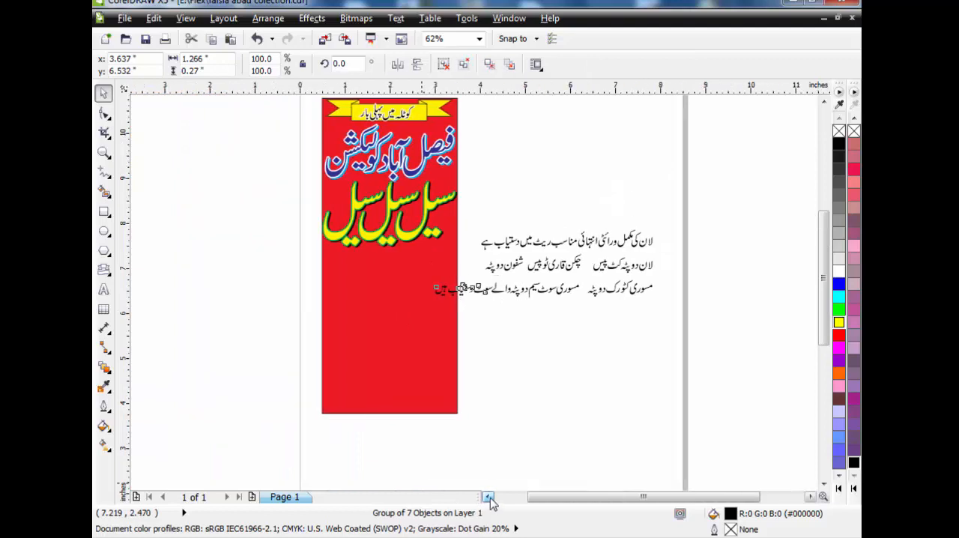
click(102, 152)
drag(195, 181, 655, 367)
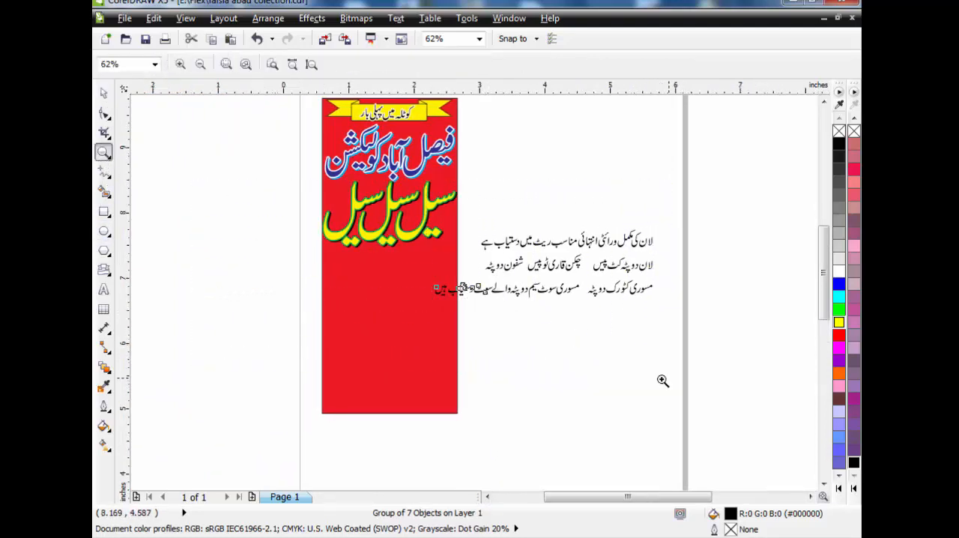
click(104, 92)
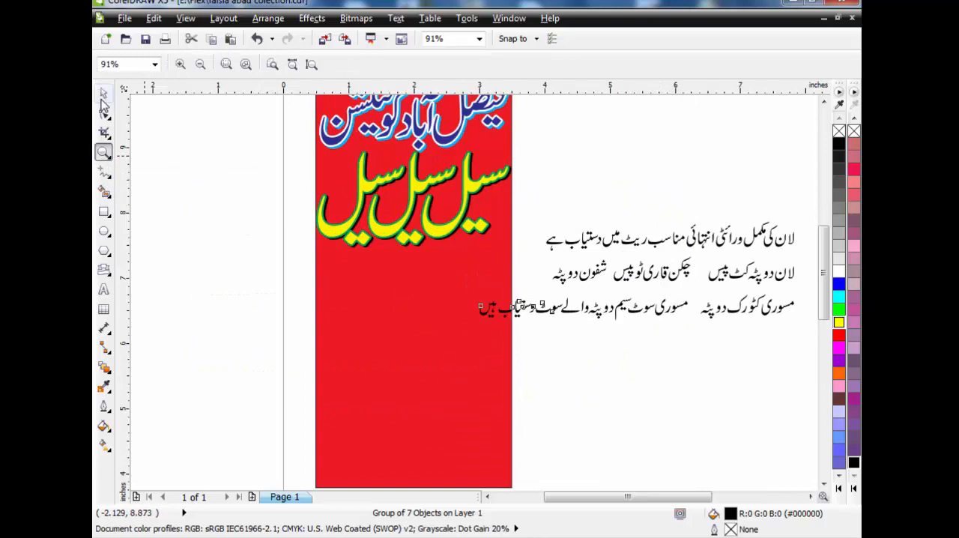
click(116, 276)
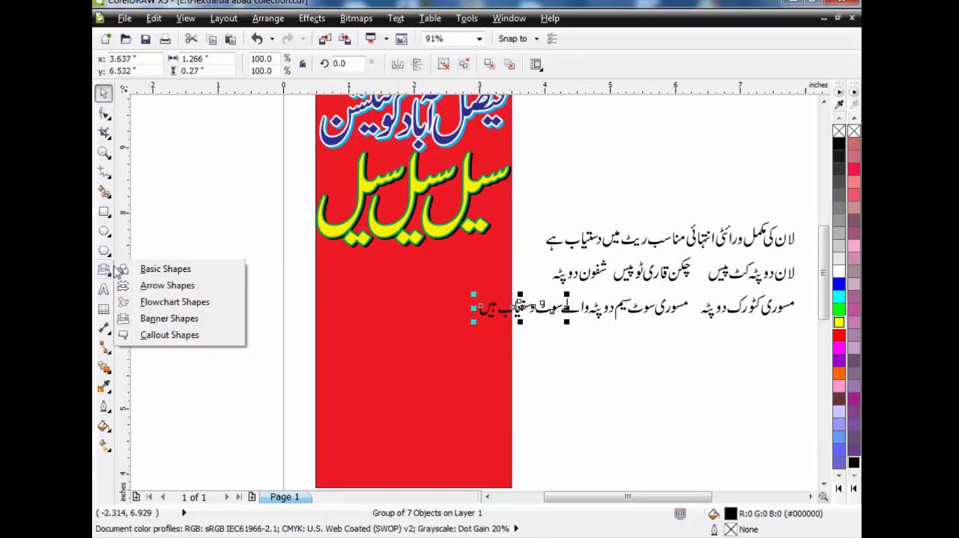
click(171, 302)
drag(200, 247, 469, 299)
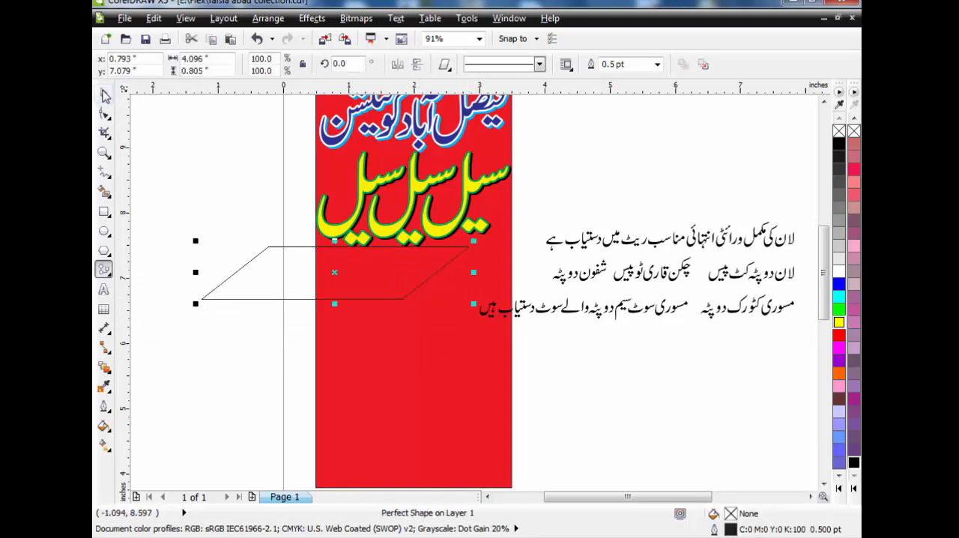
Scale the parallelogram to about 1.58 by 0.31 inches inside the red rectangle's right half and place a copy to its left
click(104, 92)
drag(196, 304, 381, 264)
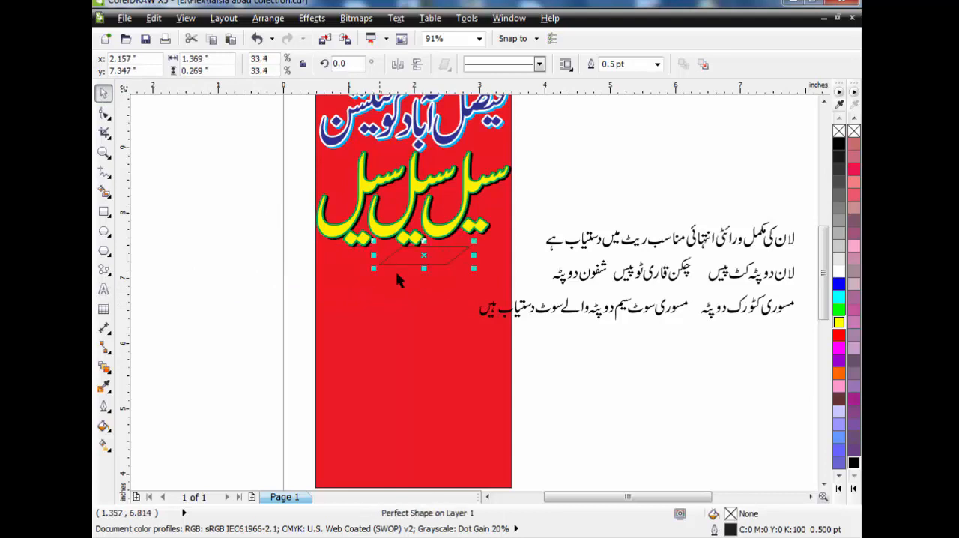
drag(439, 257, 476, 279)
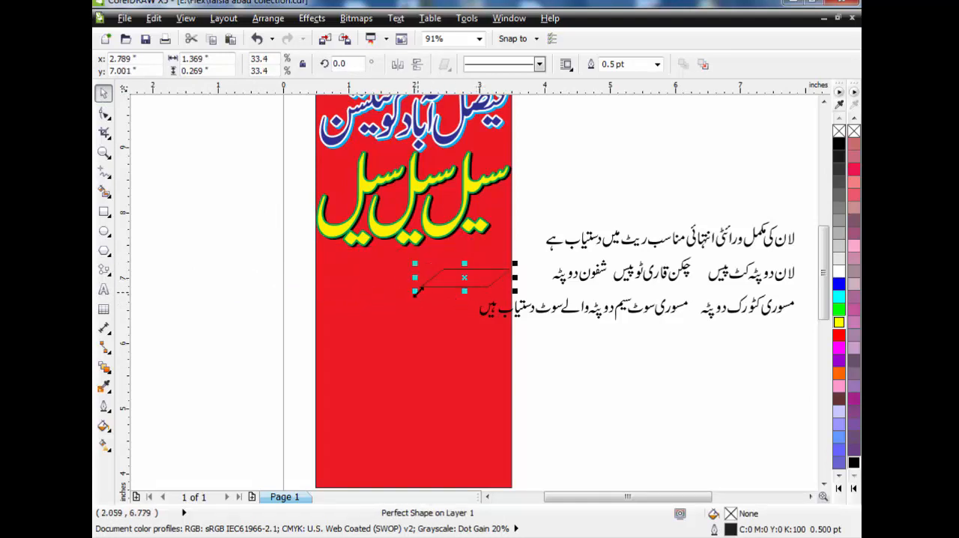
drag(414, 292, 360, 289)
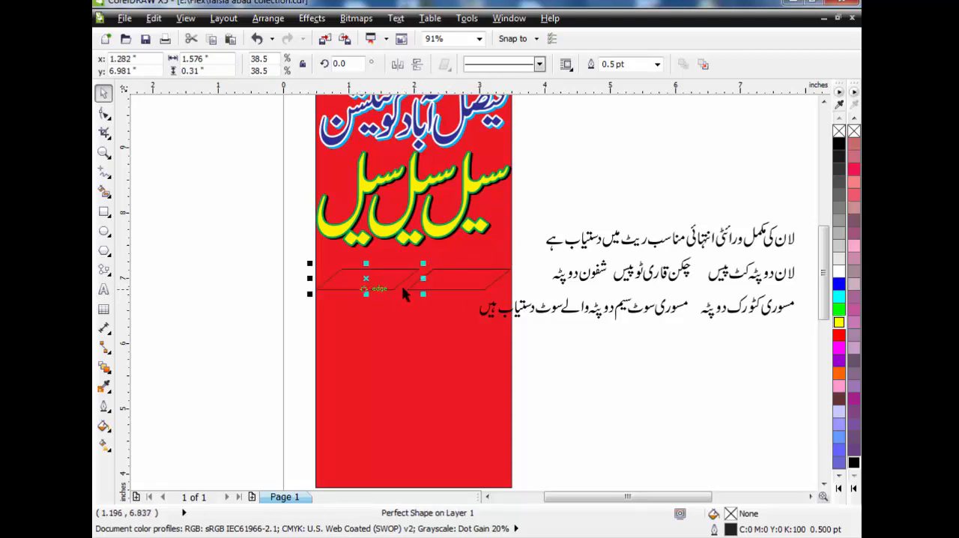
Narrow the parallelogram pair to about 2.88 inches overall and place a copy of it about 0.5 inches below
shift+click(451, 288)
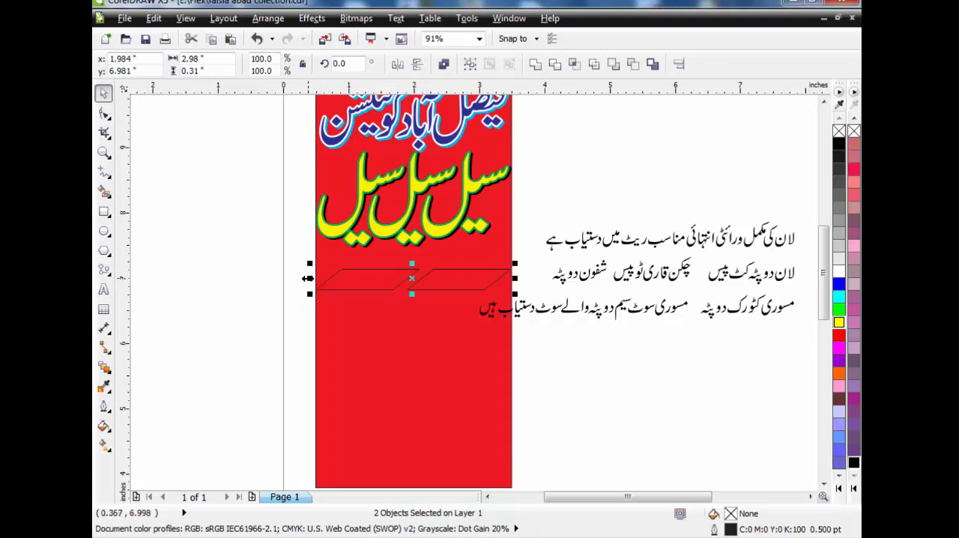
drag(307, 277, 317, 279)
drag(411, 280, 412, 309)
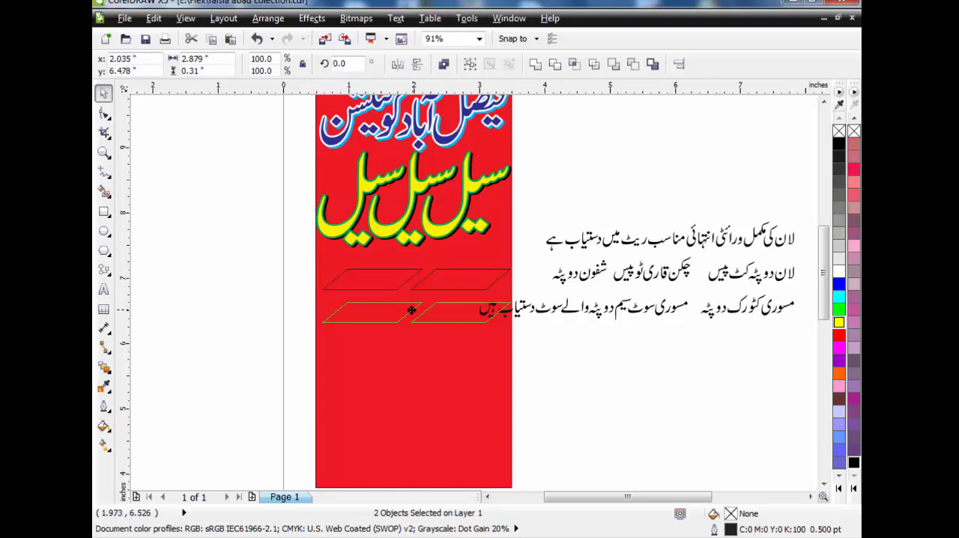
Move all four parallelograms about 0.5 inches down the red rectangle
shift+click(382, 277)
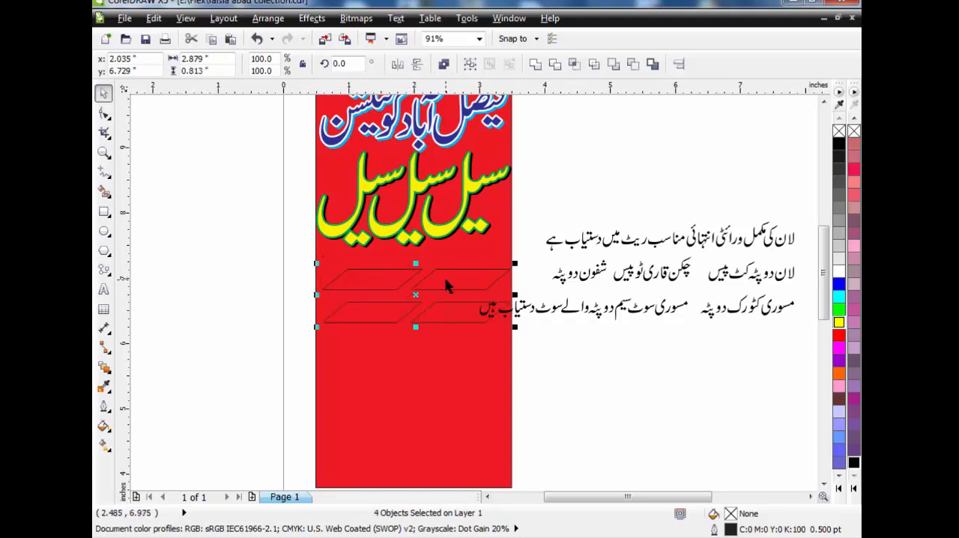
drag(447, 285, 447, 311)
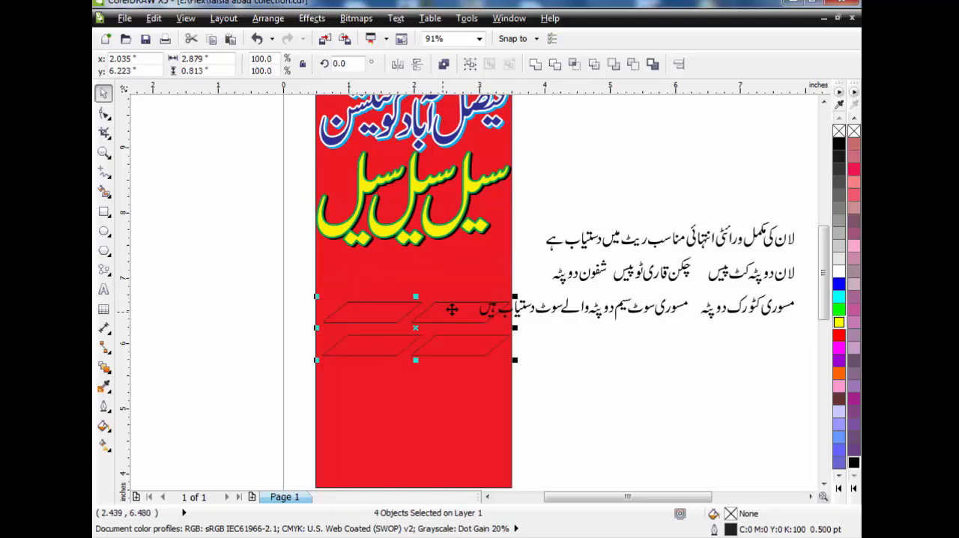
click(669, 356)
Move the first loose text line beneath the "سیل سیل سیل" line and scale it down to fit the red rectangle's width
click(767, 251)
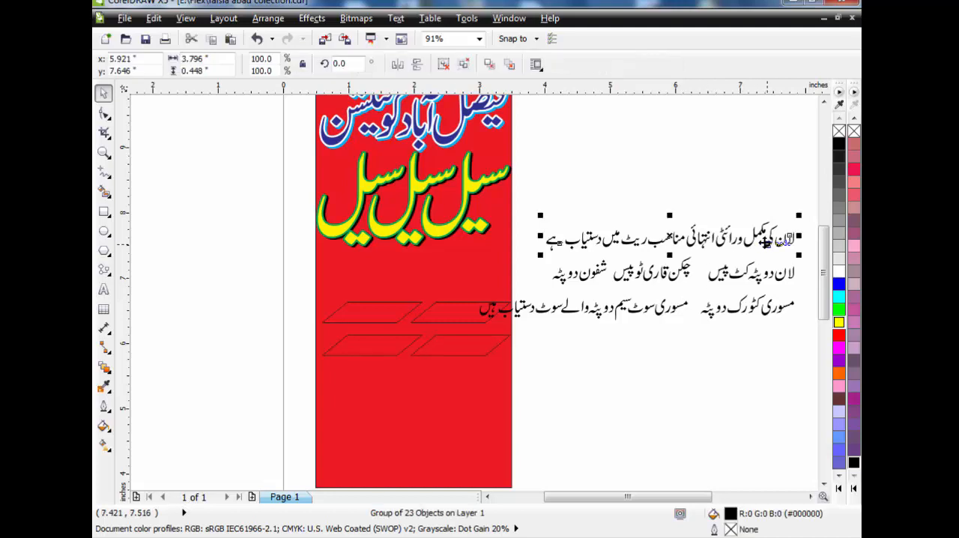
drag(767, 250, 473, 267)
drag(571, 283, 506, 273)
click(563, 215)
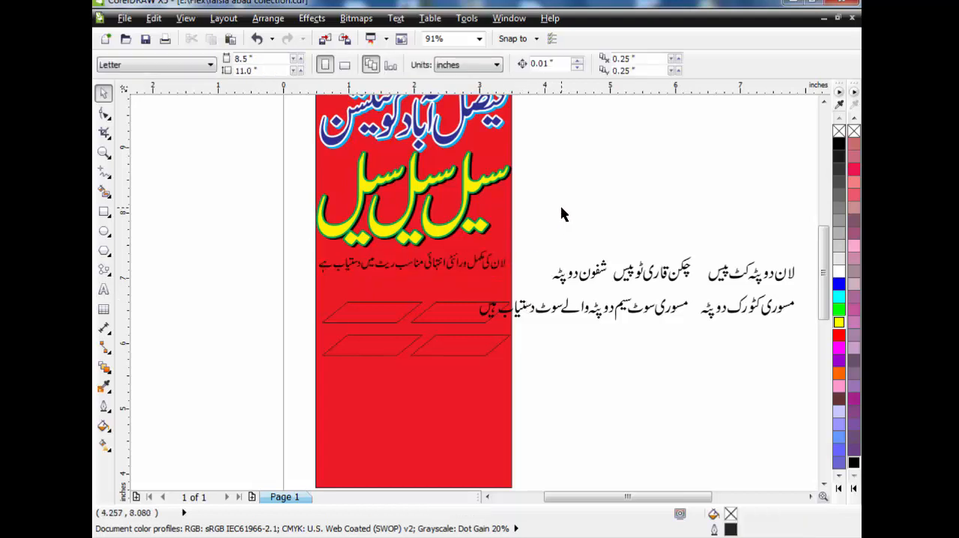
Move the "سوٹ دستیاب ہیں" text below the other loose lines and the "لان دوپٹہ کٹ پیس" text beside the red rectangle
click(547, 311)
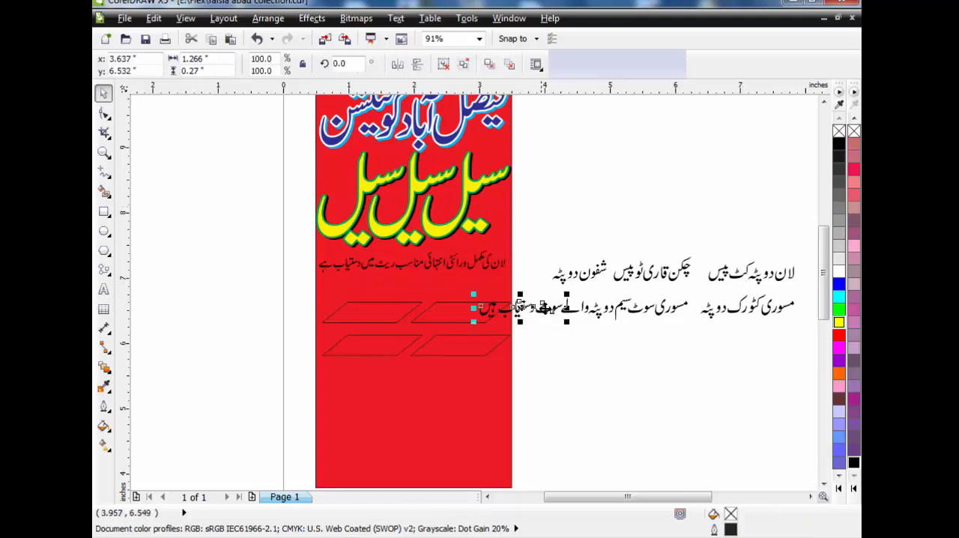
drag(520, 309, 631, 353)
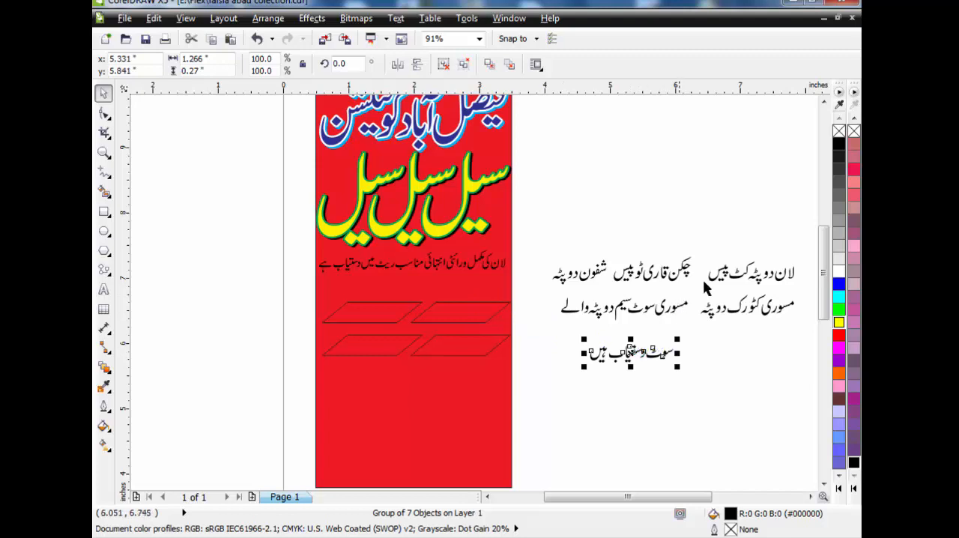
drag(779, 281, 597, 338)
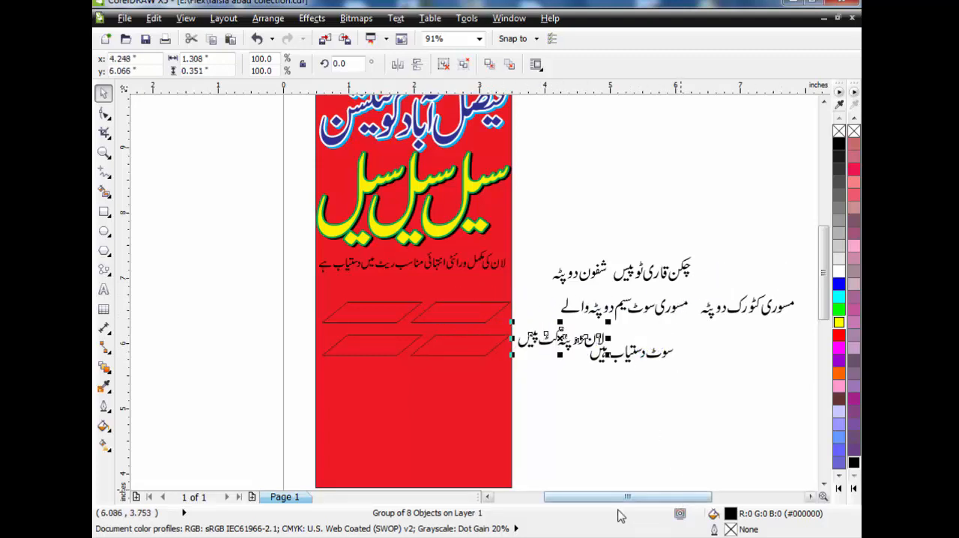
Stretch the four parallelograms vertically to about 0.43 inches high each and raise them to just below the first small text line
click(823, 484)
click(473, 267)
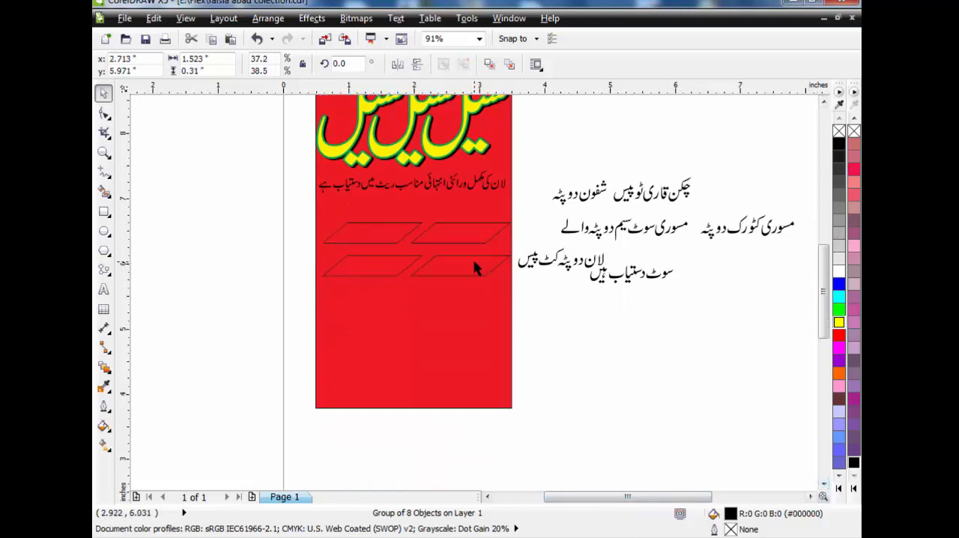
shift+click(367, 266)
shift+click(459, 244)
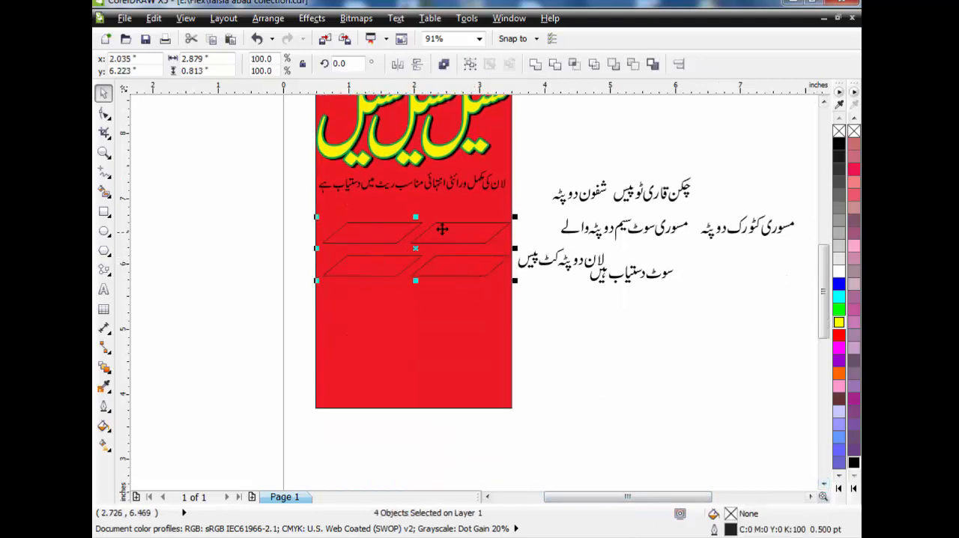
drag(415, 218, 475, 216)
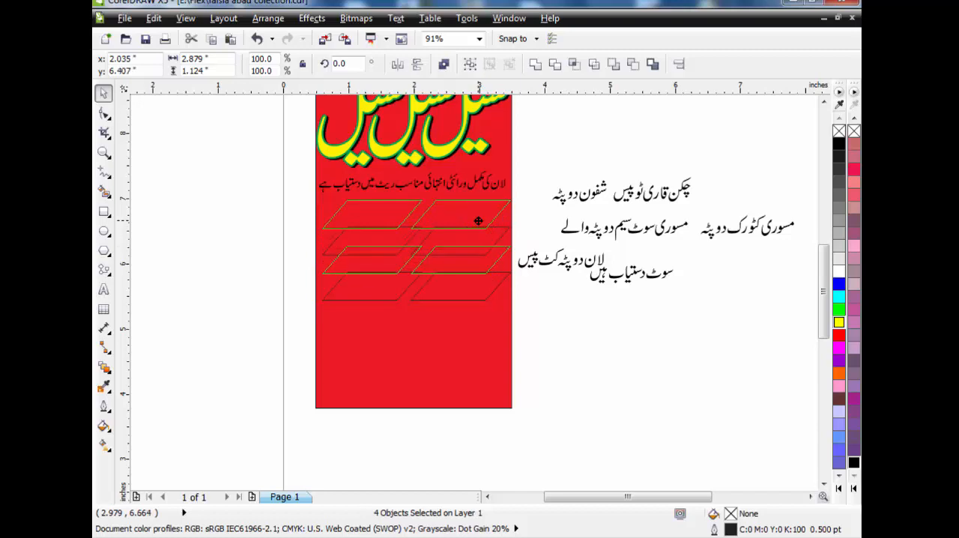
Place the "چکن قاری ٹو پیس", "شفون دوپٹہ", "مسوری کٹورک دوپٹہ" and "لان دوپٹہ کٹ پیس" texts over the four parallelograms
click(613, 180)
drag(646, 204, 451, 217)
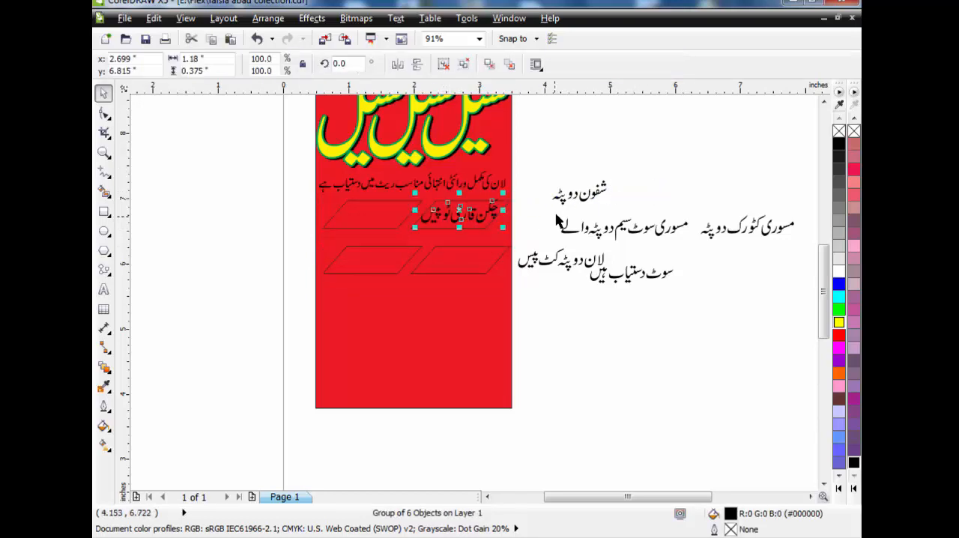
drag(586, 203, 376, 221)
drag(744, 237, 453, 265)
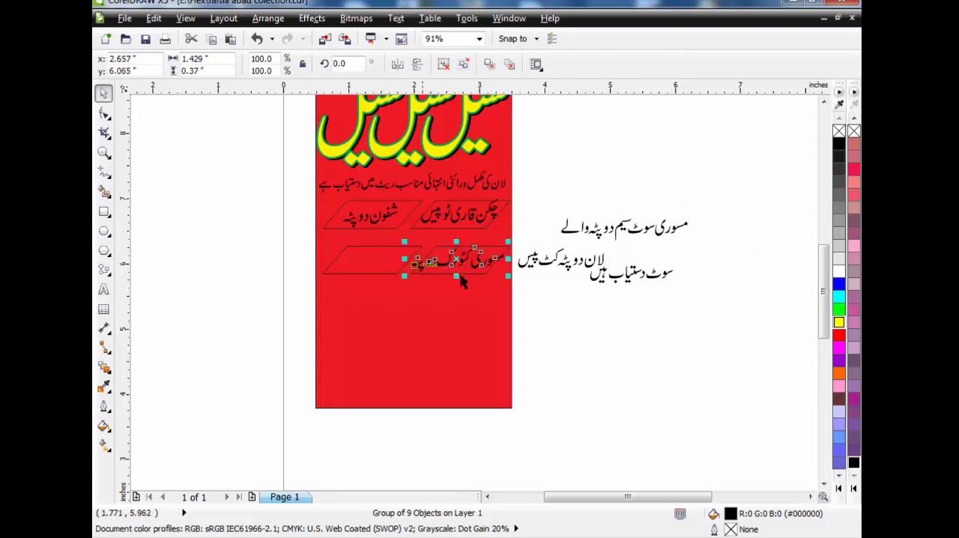
drag(587, 271, 395, 271)
Join the two remaining text pieces in one line below the parallelograms and scale them together to about 2.86 inches wide
drag(628, 231, 454, 294)
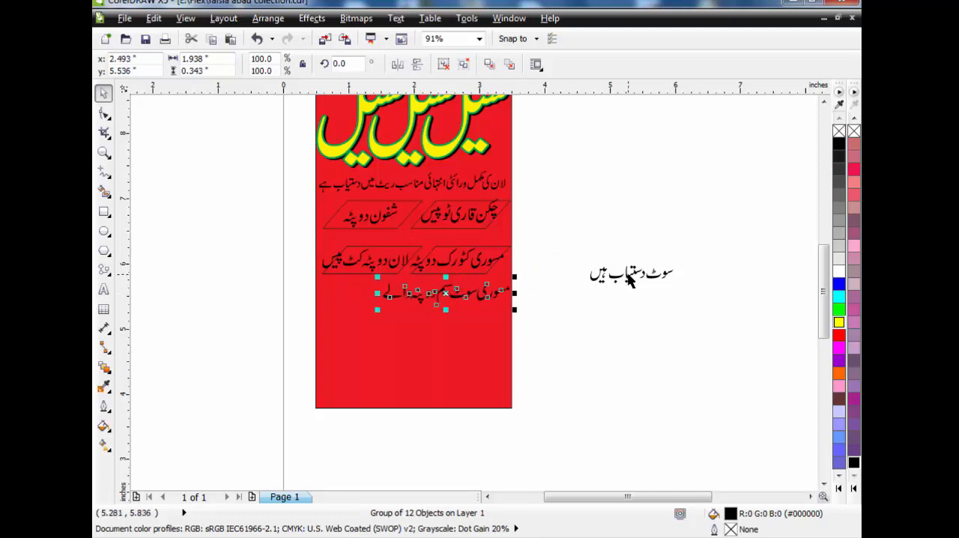
drag(629, 278, 341, 294)
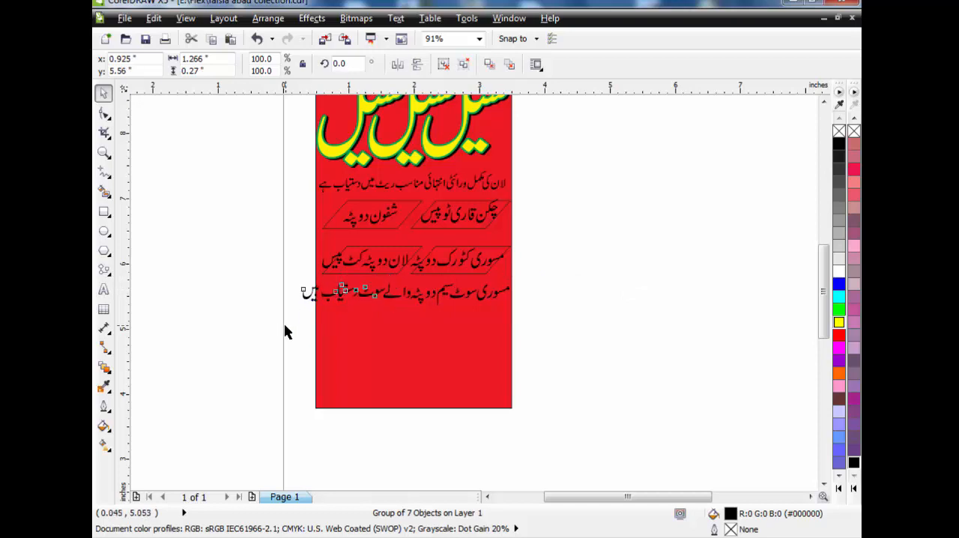
drag(275, 329, 546, 283)
drag(546, 282, 546, 279)
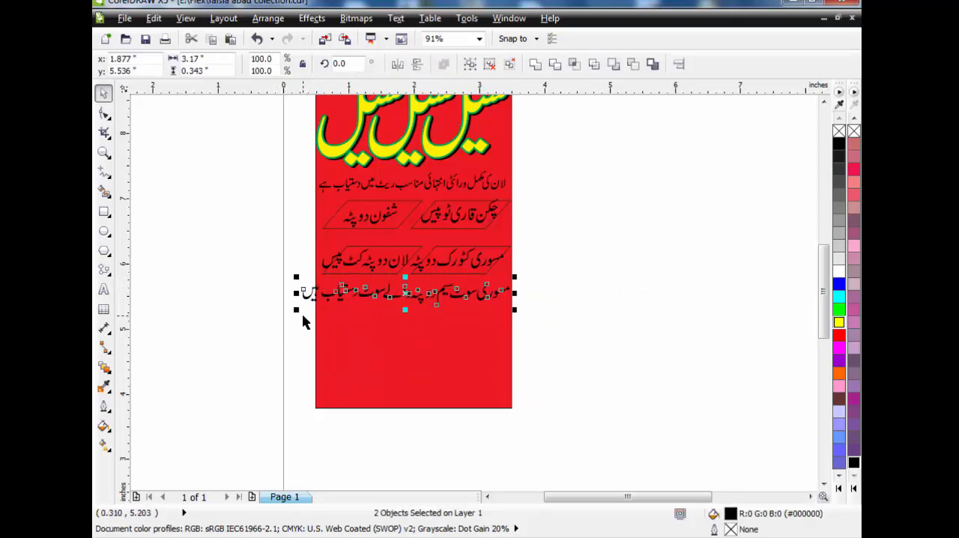
drag(297, 310, 318, 337)
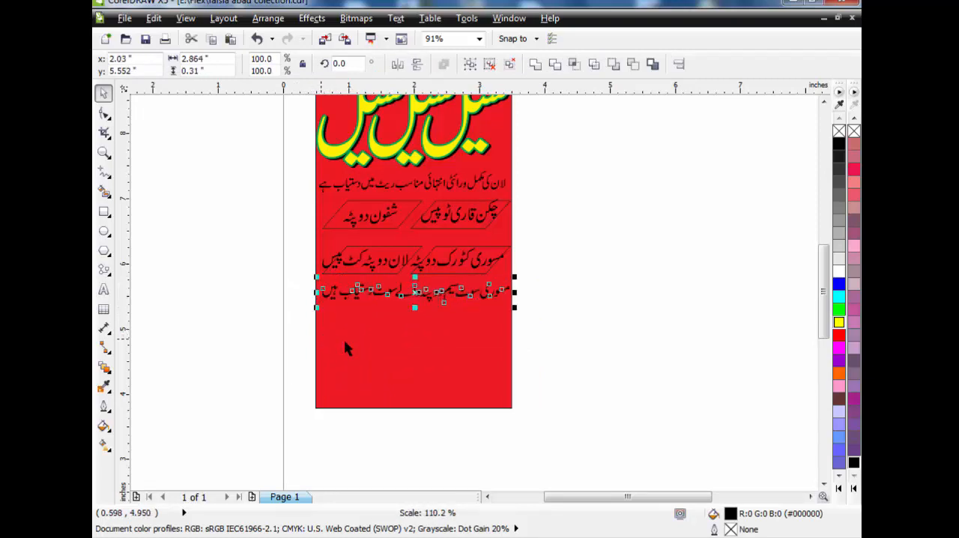
Draw a 3 by about 0.37 inch rectangle over the first small text line, fill it dark blue and remove its outline
click(103, 152)
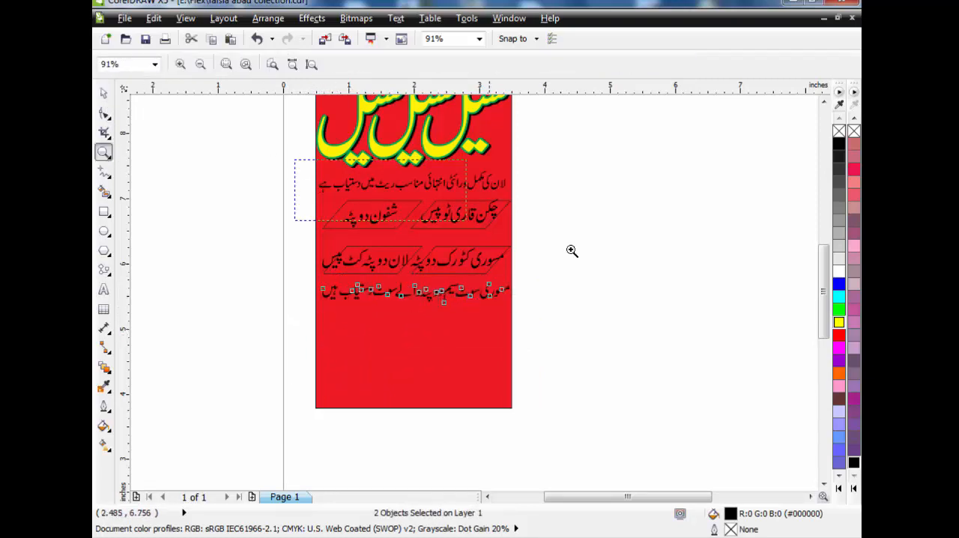
drag(571, 250, 585, 326)
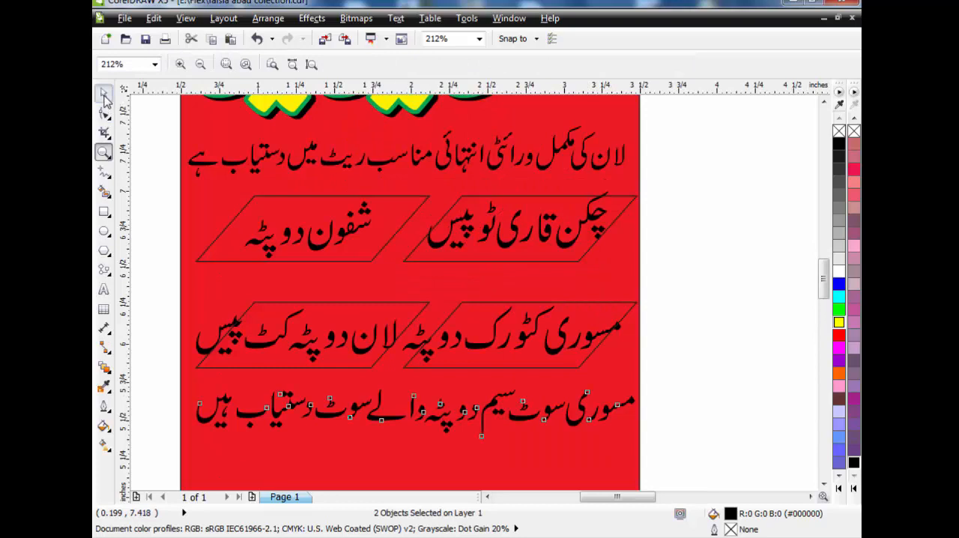
click(105, 96)
click(159, 153)
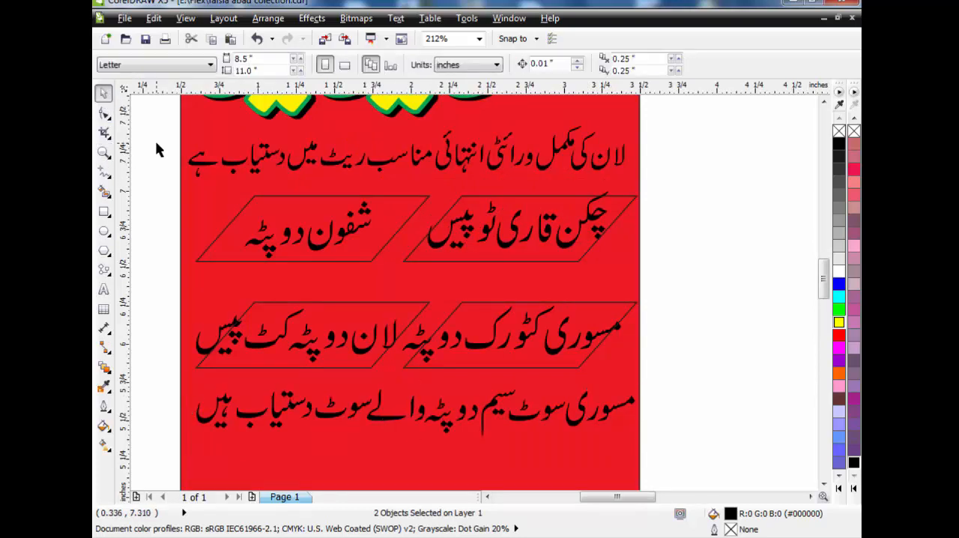
click(104, 213)
drag(181, 128, 639, 187)
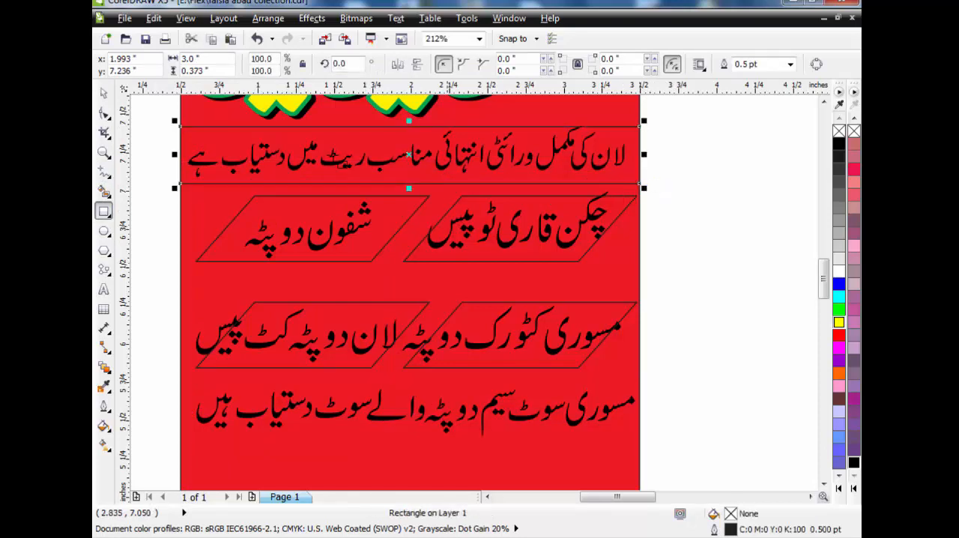
click(854, 489)
click(810, 269)
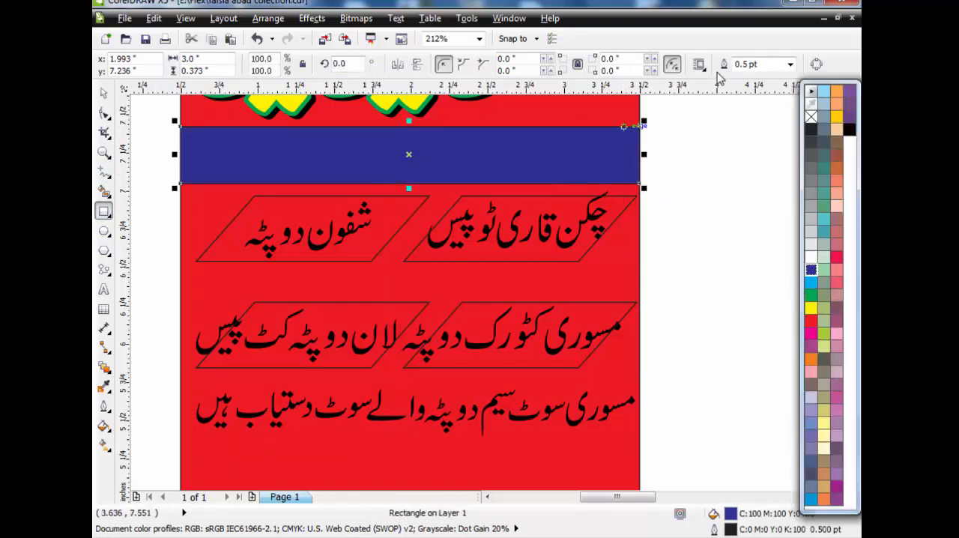
right_click(810, 116)
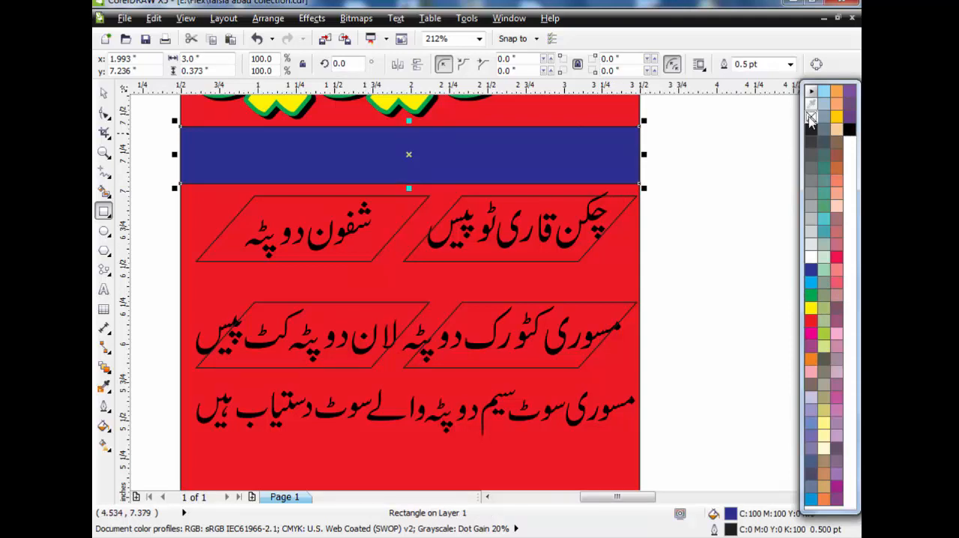
Put the dark blue bar behind the first small text line and fill that text white
click(105, 97)
drag(151, 118, 638, 194)
key(shift+Page_Down)
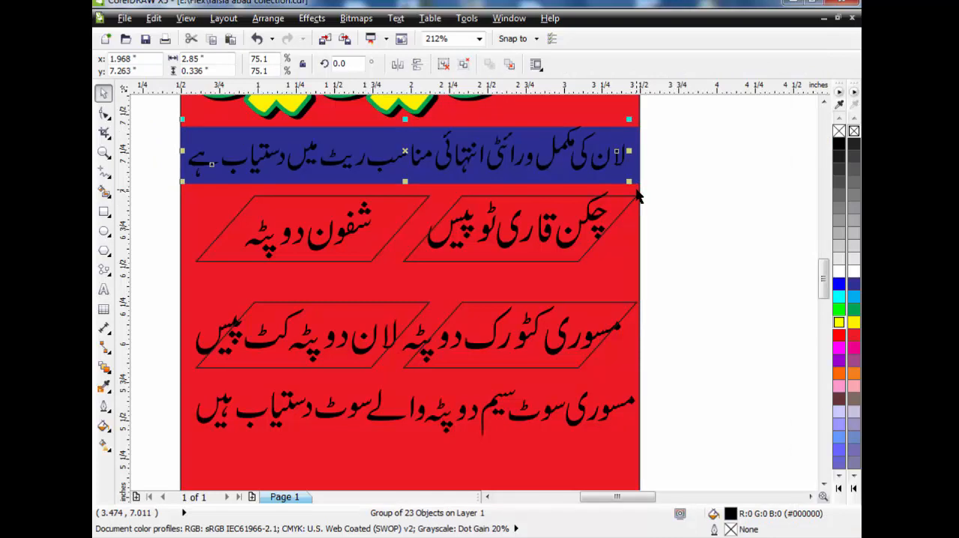
click(853, 271)
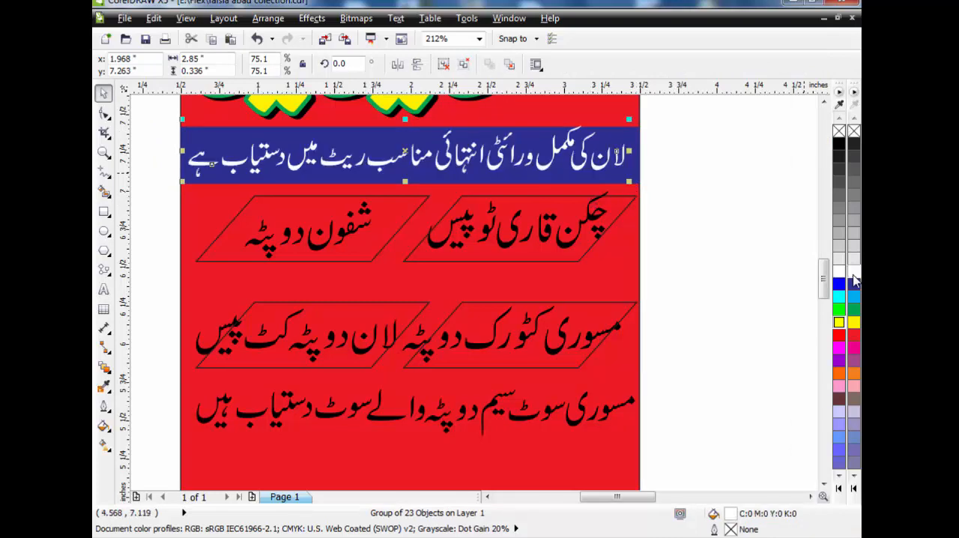
click(717, 191)
click(455, 267)
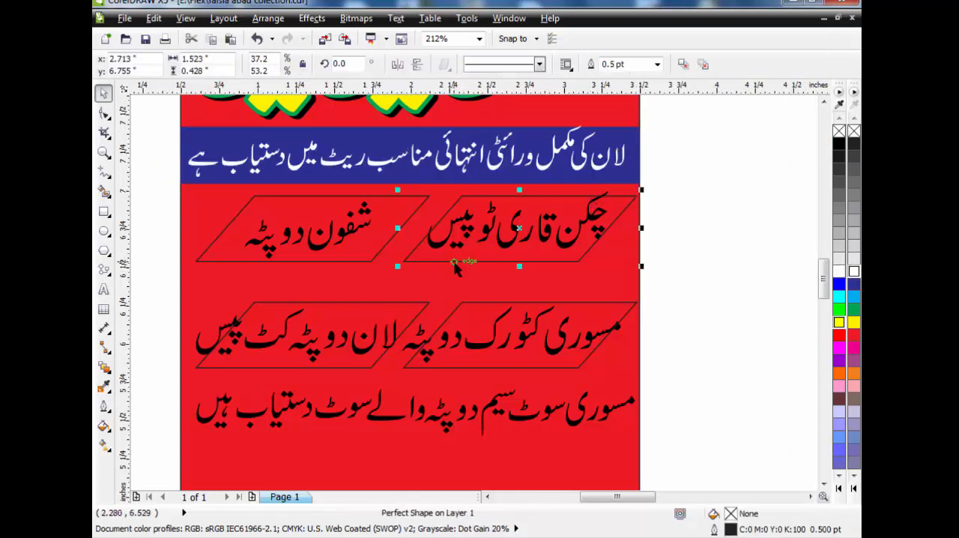
key(F11)
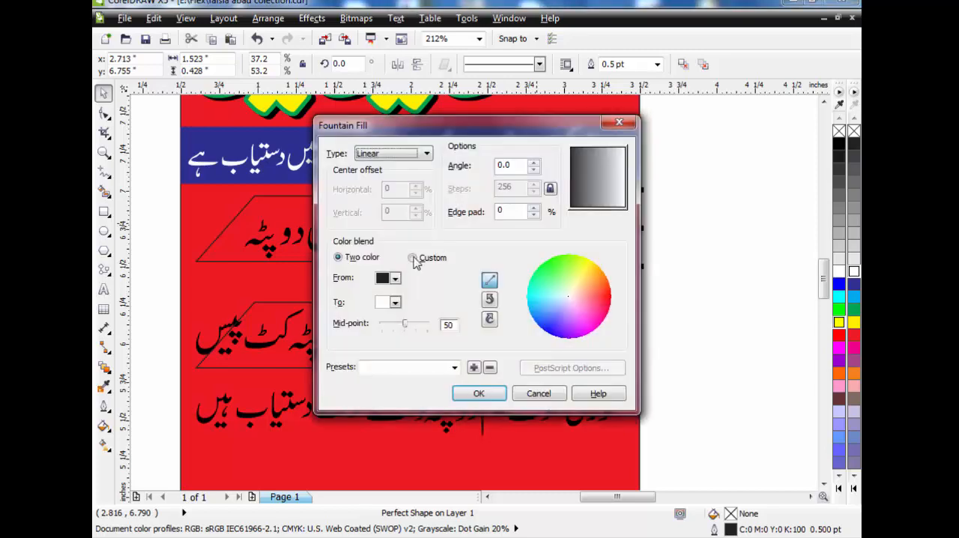
click(394, 278)
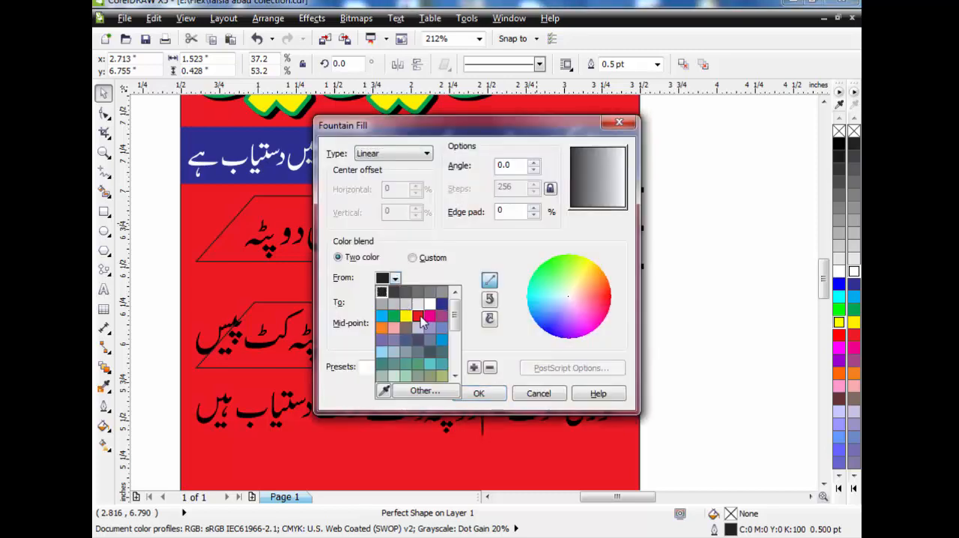
click(381, 315)
click(394, 303)
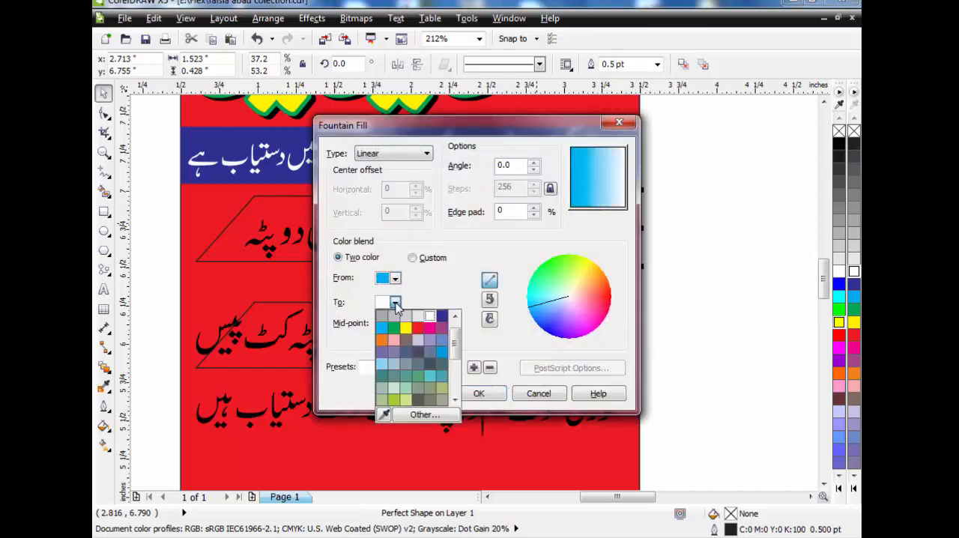
click(441, 316)
click(539, 394)
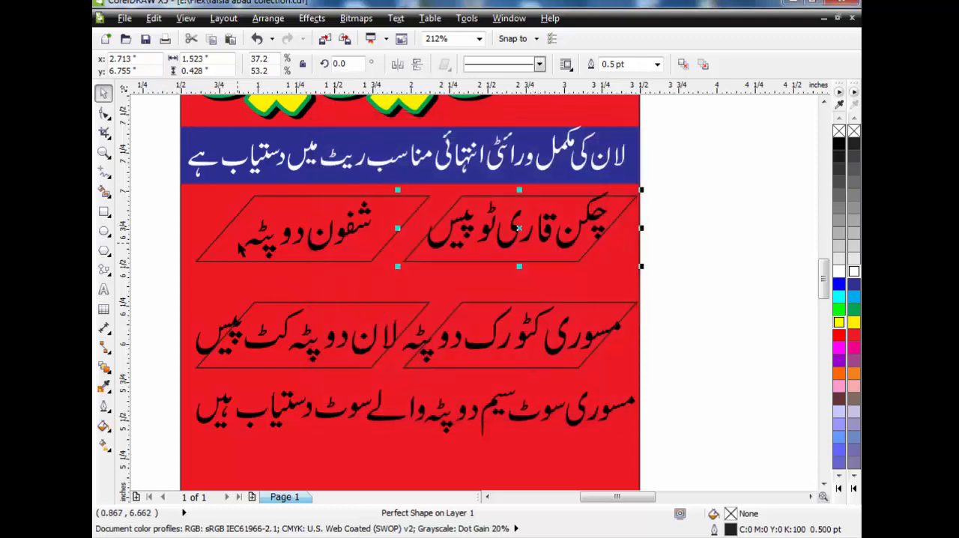
click(687, 227)
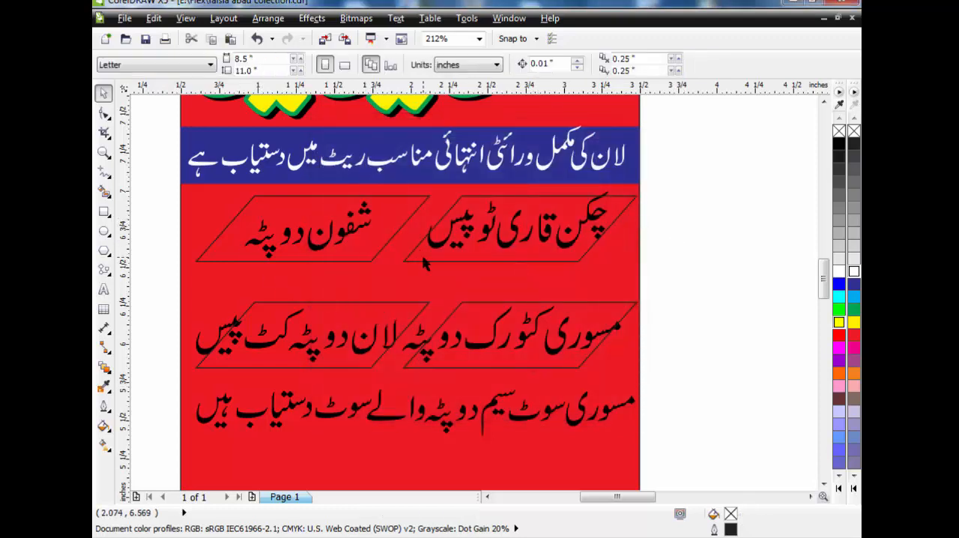
Convert the parallelogram under "چکن قاری ٹو پیس" to curves
click(424, 261)
key(ctrl+q)
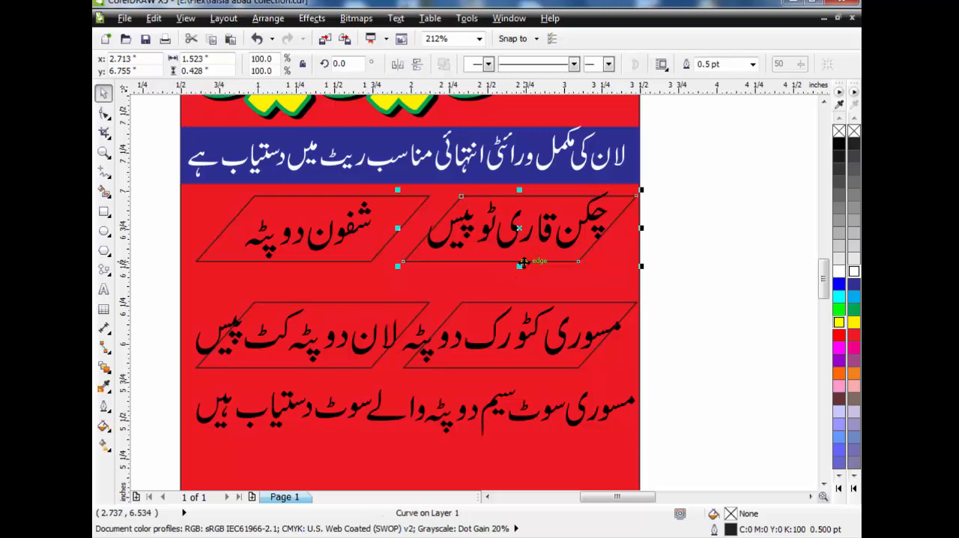
key(F12)
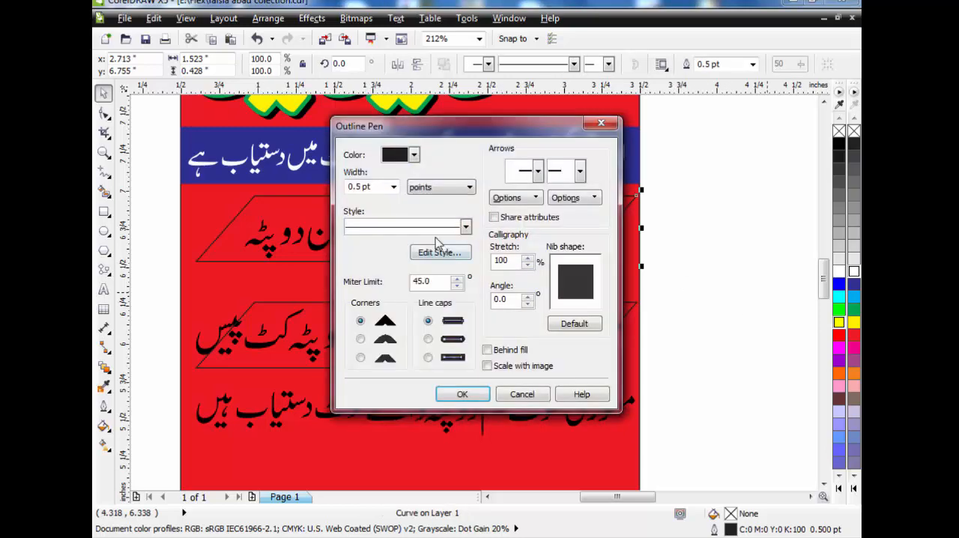
click(533, 391)
Apply a linear two-color fountain fill from dark blue to cyan to the parallelogram converted to curves
key(F11)
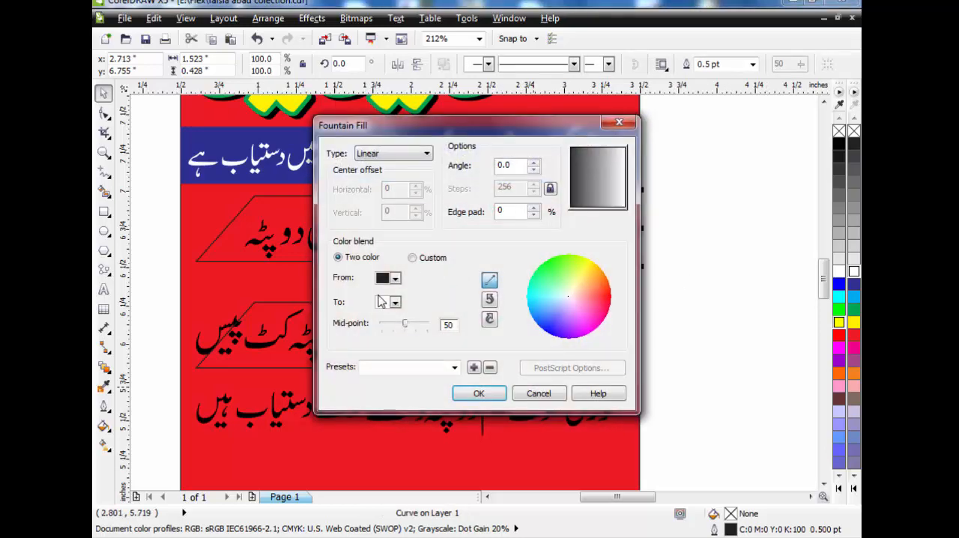
click(397, 278)
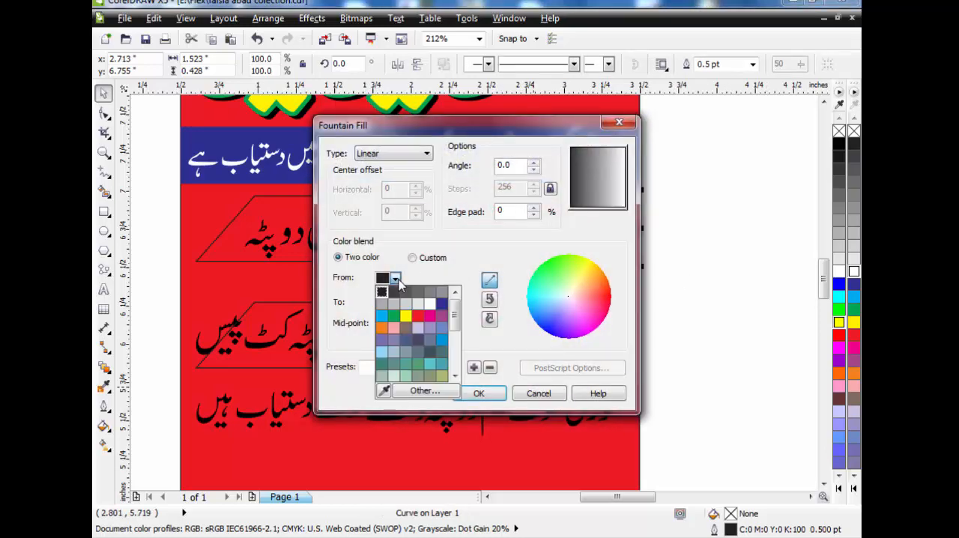
click(441, 304)
click(395, 302)
click(391, 336)
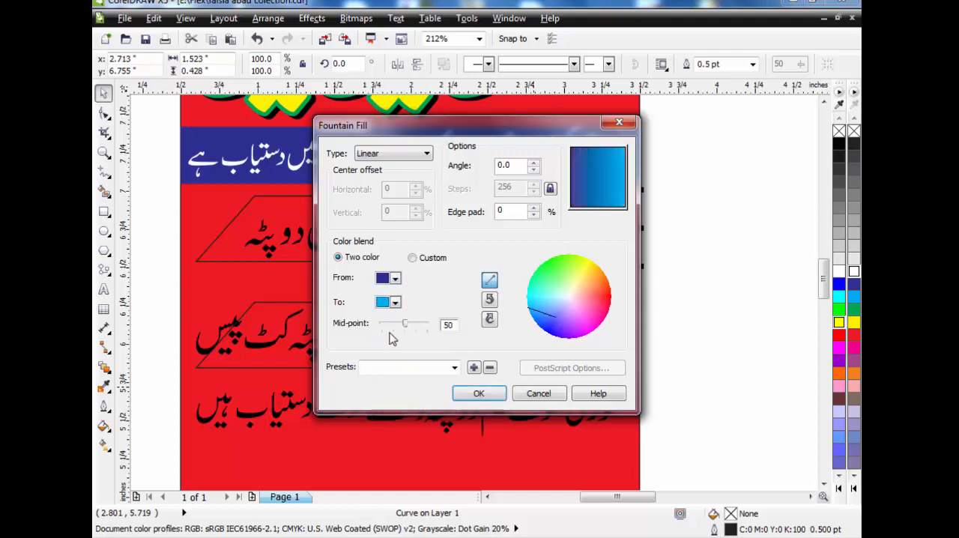
click(496, 390)
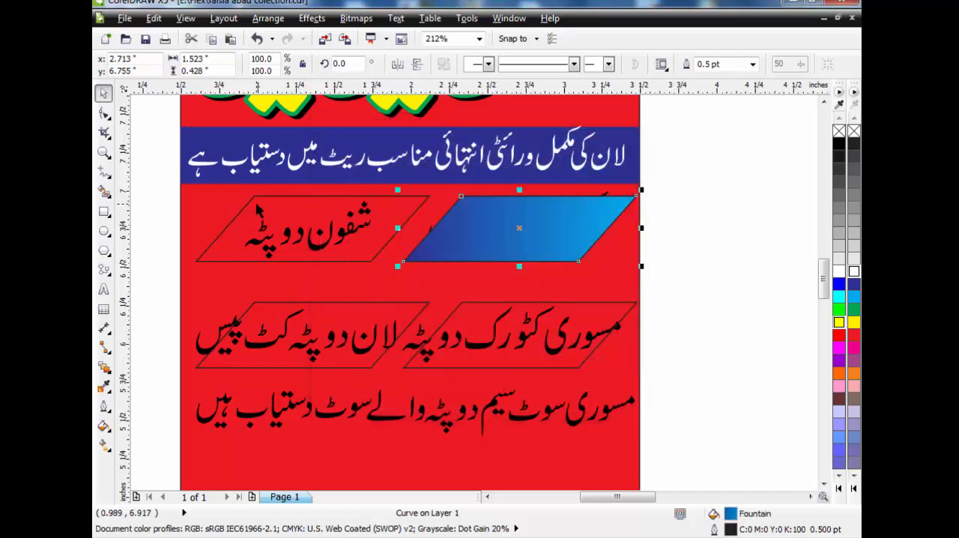
Repeat the dark blue to cyan fountain fill on the other three parallelograms
click(257, 210)
key(ctrl+r)
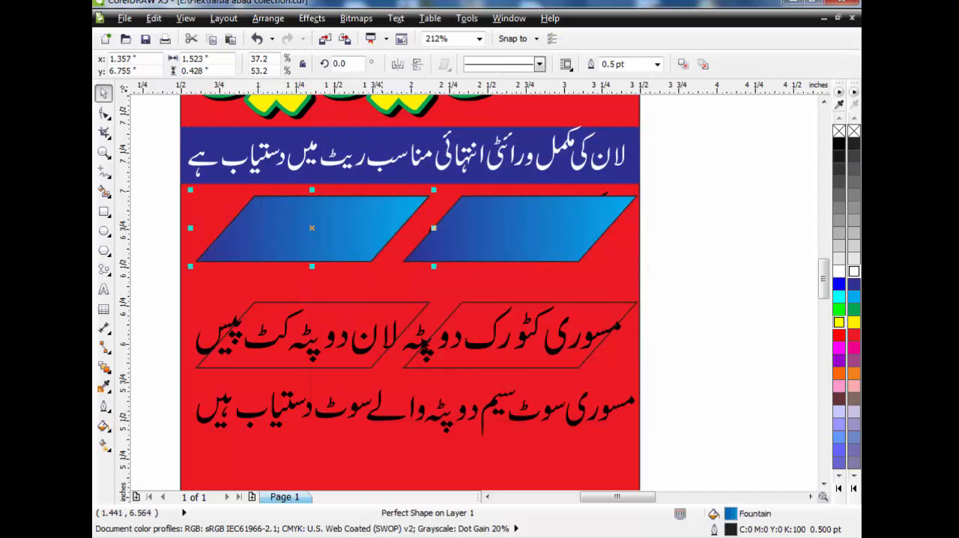
click(468, 319)
key(ctrl+r)
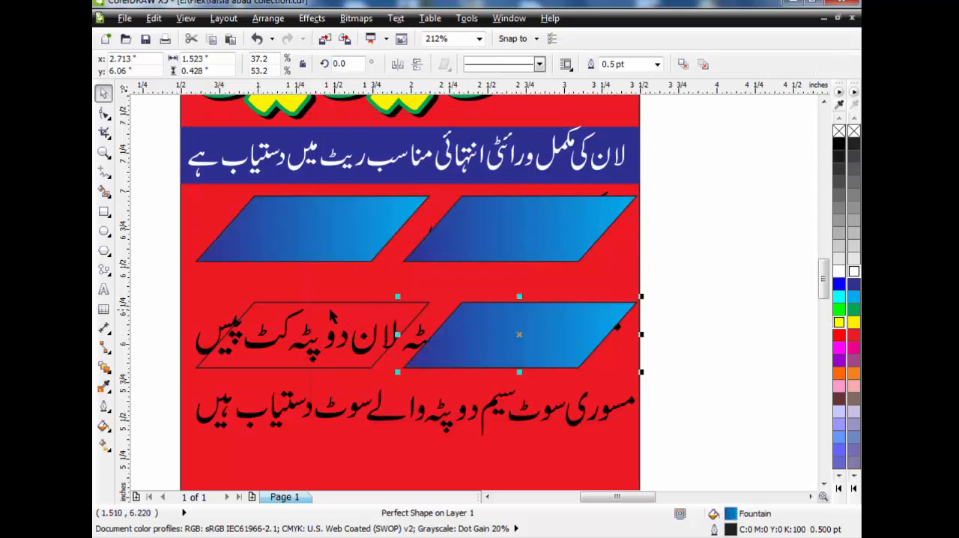
click(263, 304)
key(ctrl+r)
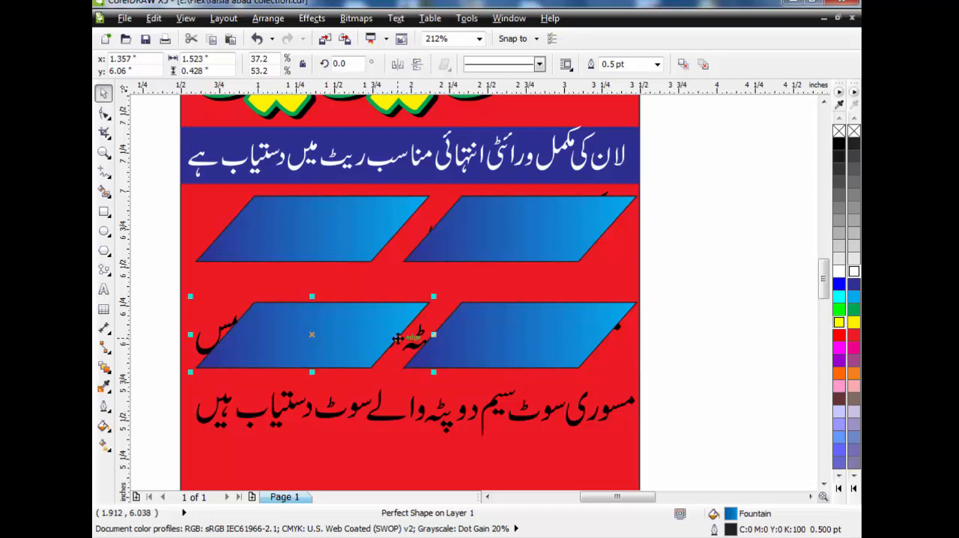
Bring the text "چکن قاری ٹو پیس" in front of its parallelogram, scale it to about 91.3% and centre it inside the box
click(674, 199)
drag(683, 179, 417, 279)
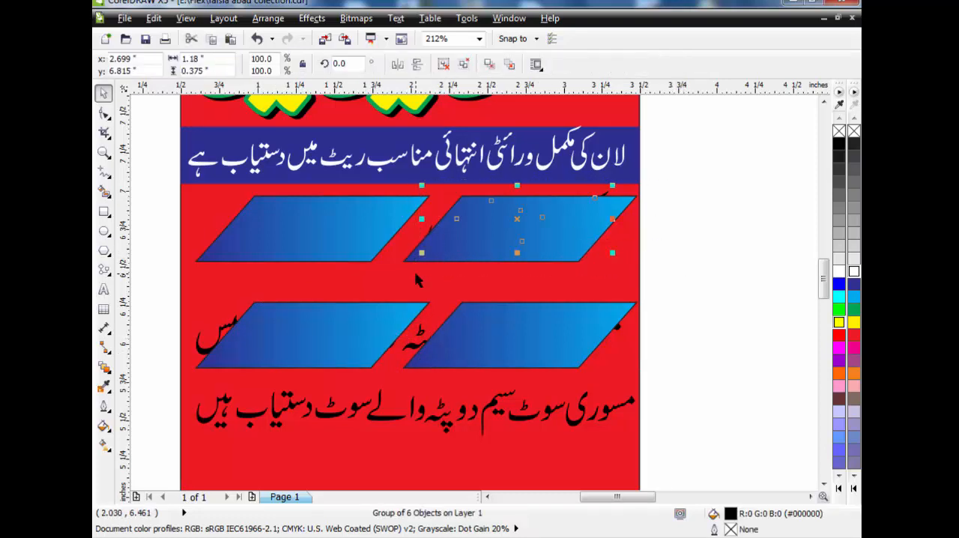
key(shift+Page_Up)
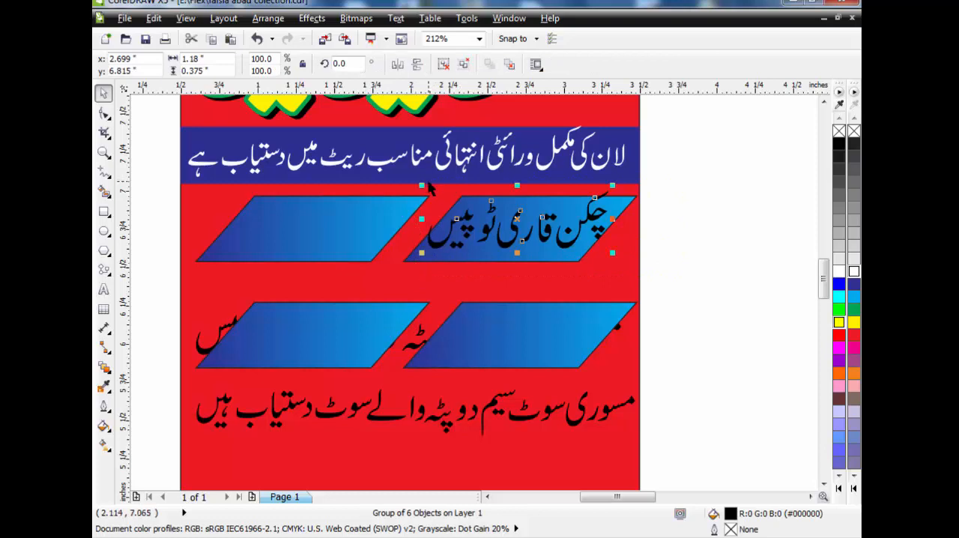
drag(421, 185, 437, 189)
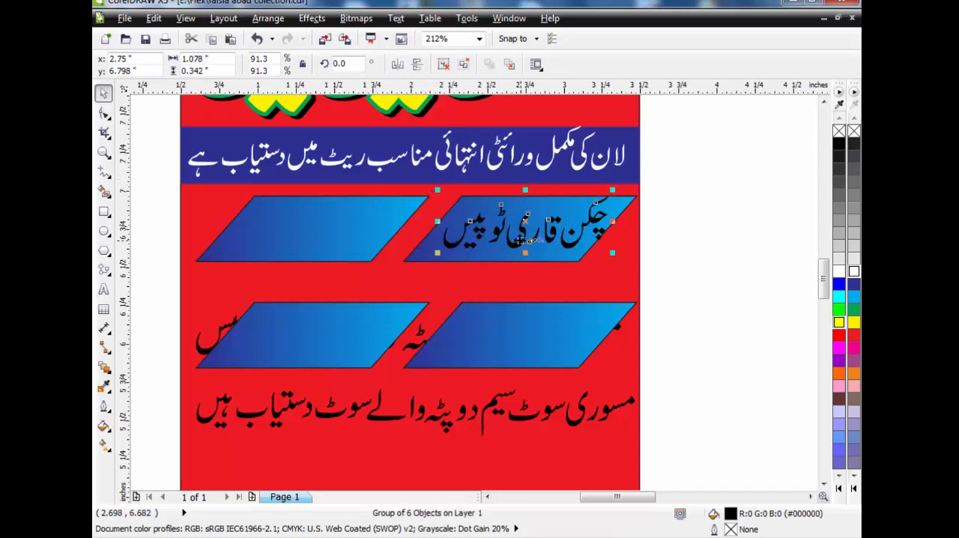
mouse_move(524, 241)
mouse_down()
mouse_move(512, 238)
mouse_move(524, 241)
mouse_up()
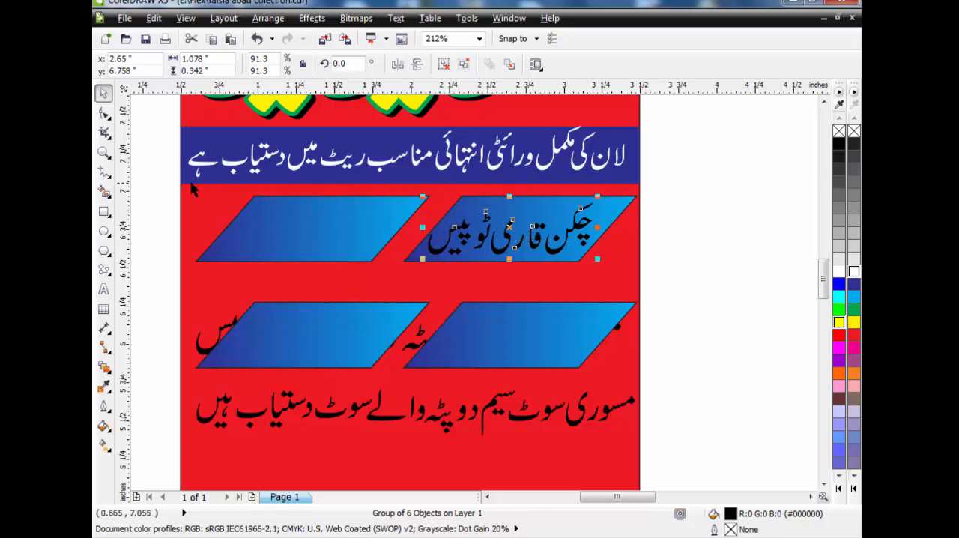
Bring the other three box texts in front of their parallelograms and fit "مسوری کٹورک دوپٹہ" inside its box at about 84.2% scale
mouse_move(162, 187)
mouse_down()
mouse_move(222, 218)
mouse_move(408, 280)
mouse_up()
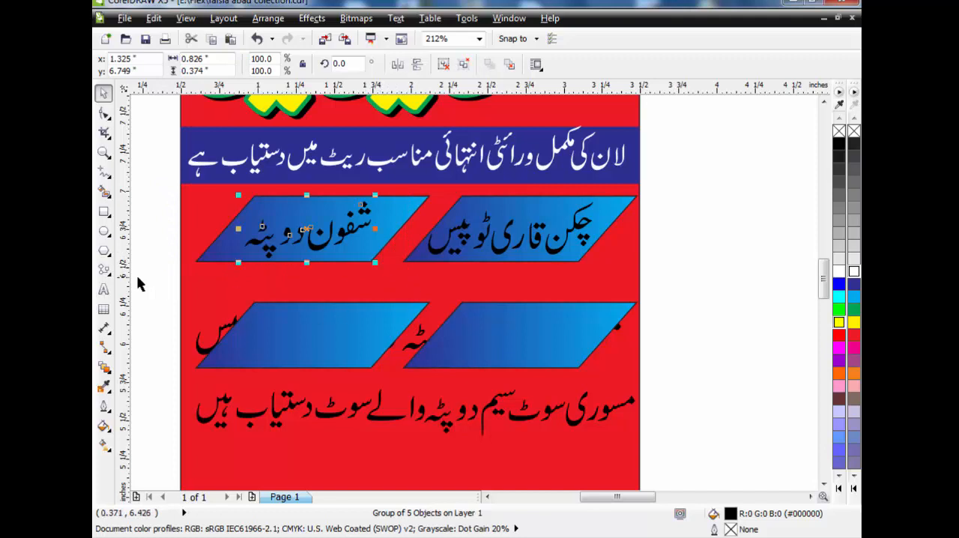
drag(155, 292, 673, 371)
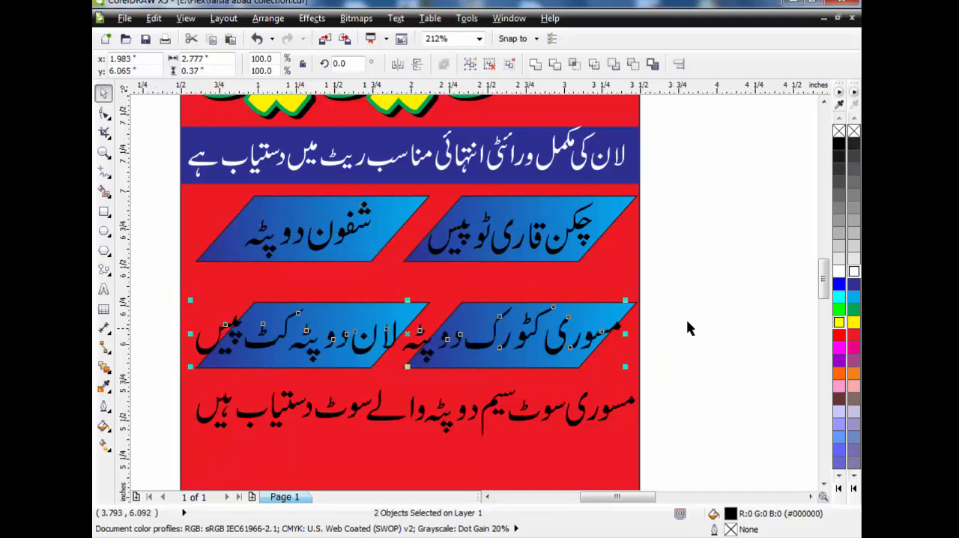
drag(687, 287, 399, 373)
drag(395, 300, 430, 308)
key(Left)
key(Left)
key(Left)
key(Left)
key(Left)
key(Left)
key(Left)
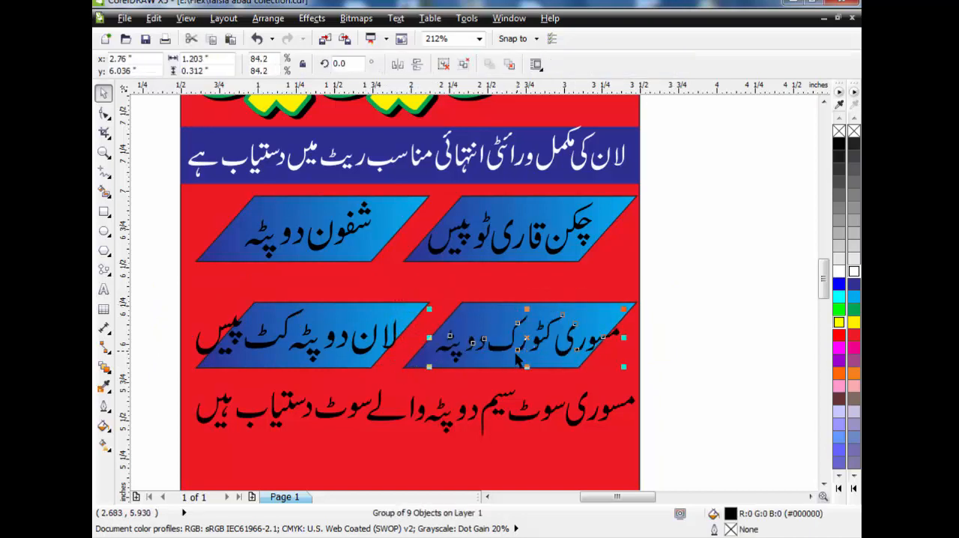
key(Left)
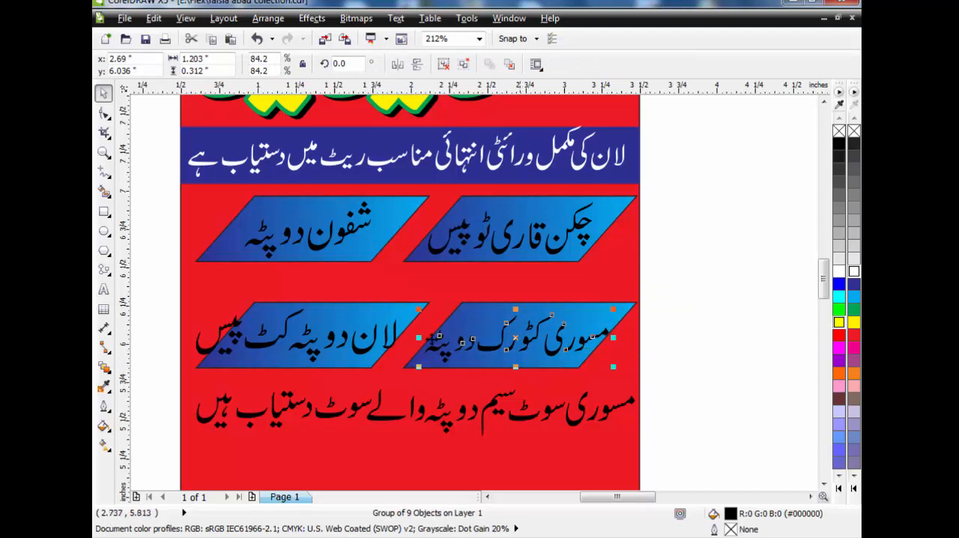
Scale the text "لان دوپٹہ کٹ پیس" to about 86.4% to fit its parallelogram
drag(162, 299, 418, 392)
drag(189, 301, 217, 310)
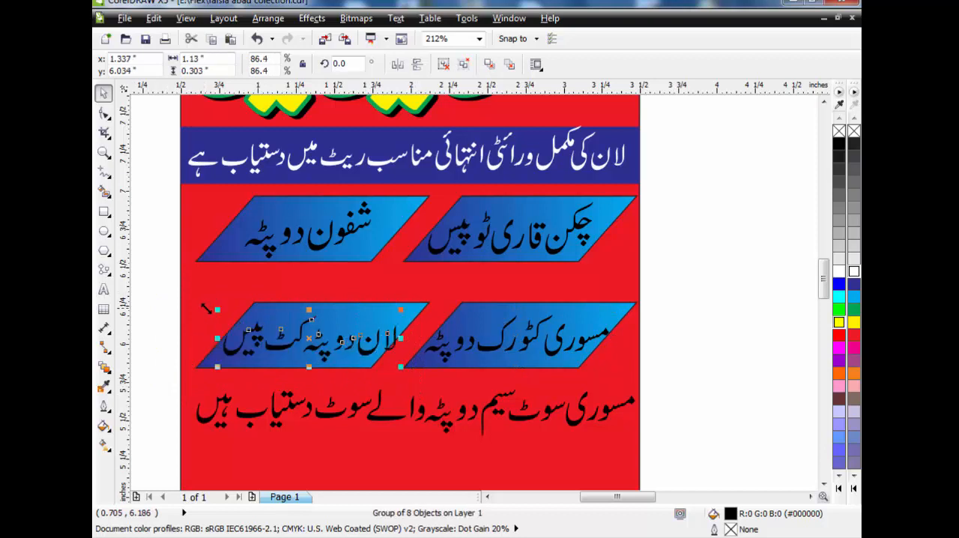
click(729, 357)
Copy the dark blue bar down onto the bottom text line and bring that line's text in front of it
drag(487, 182, 483, 431)
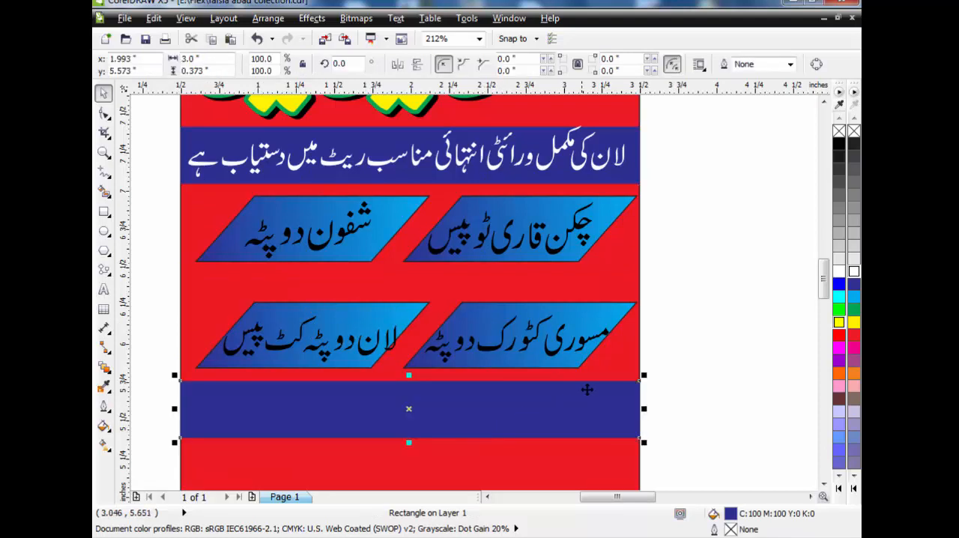
drag(659, 372, 188, 456)
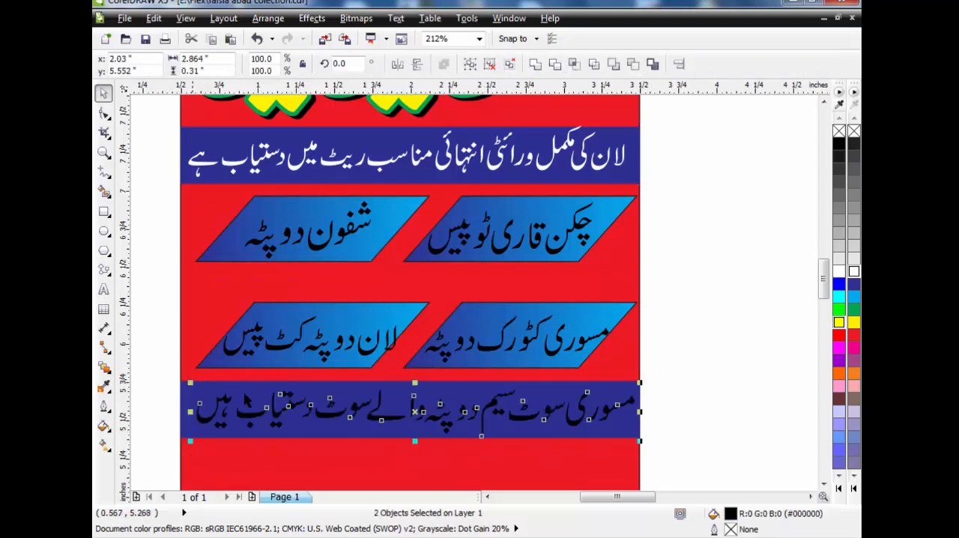
click(694, 321)
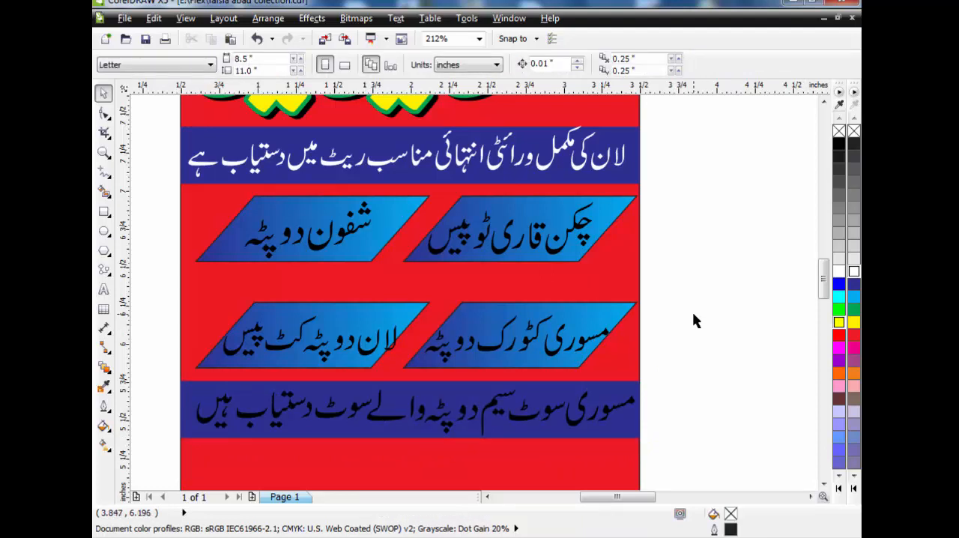
Fill the texts in all four parallelograms with white
click(584, 230)
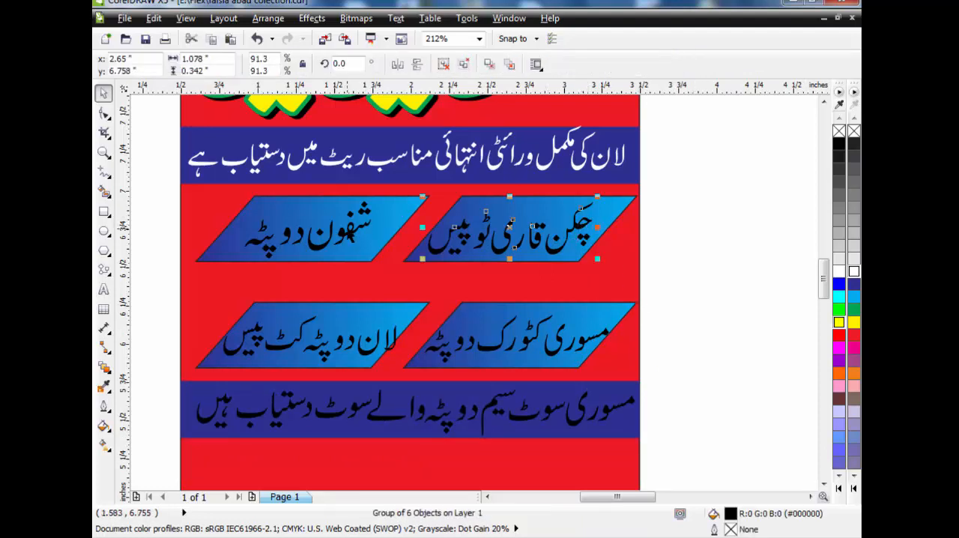
shift+click(350, 236)
shift+click(432, 332)
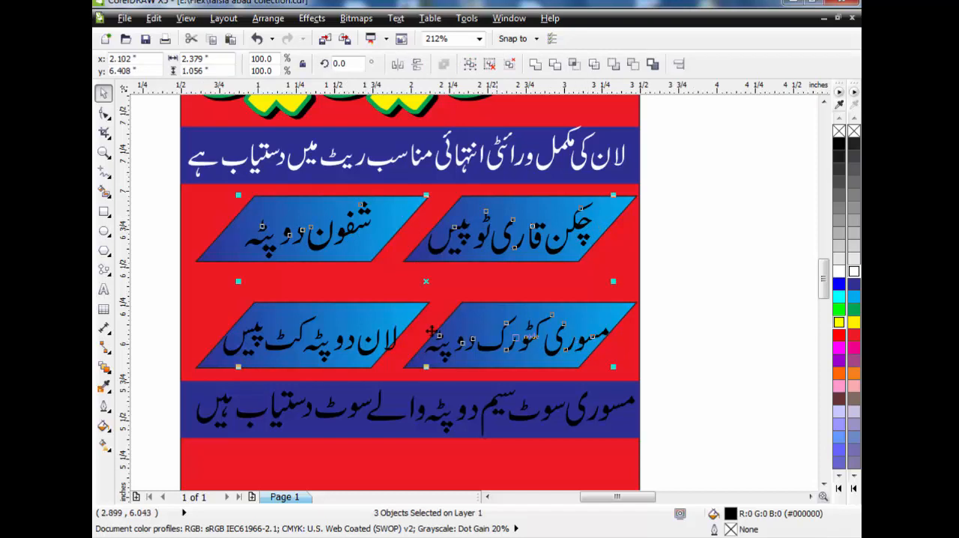
shift+click(373, 358)
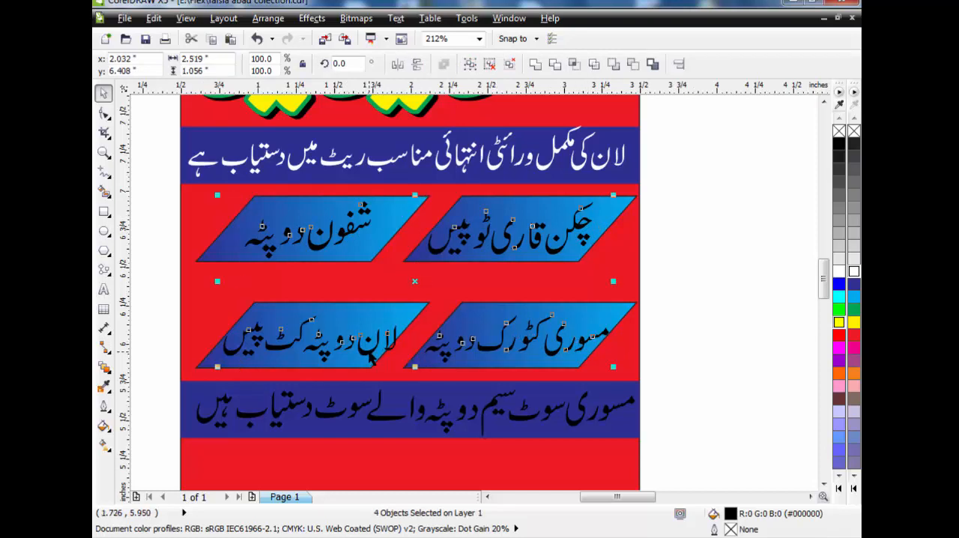
click(853, 272)
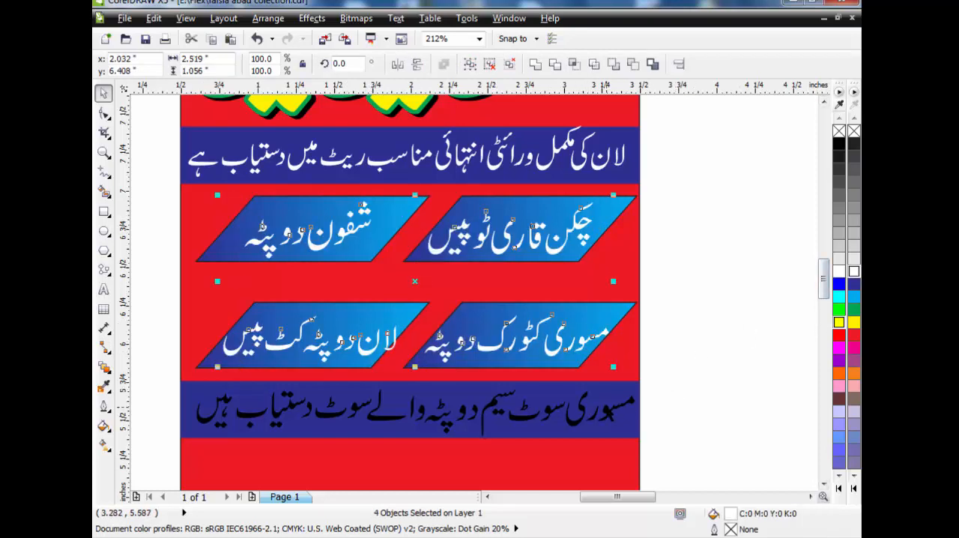
Fill both parts of the text line on the lower blue bar with yellow
click(624, 408)
click(854, 323)
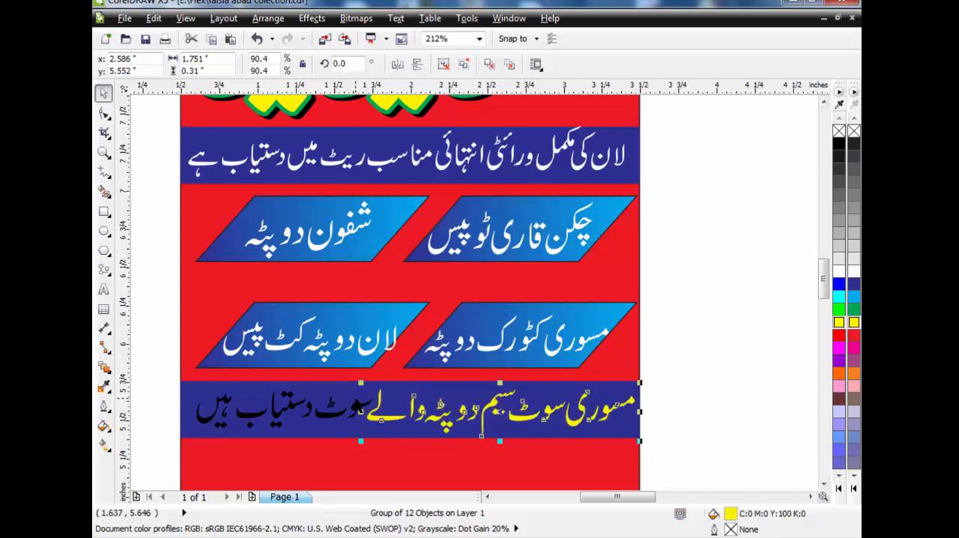
click(283, 406)
click(854, 323)
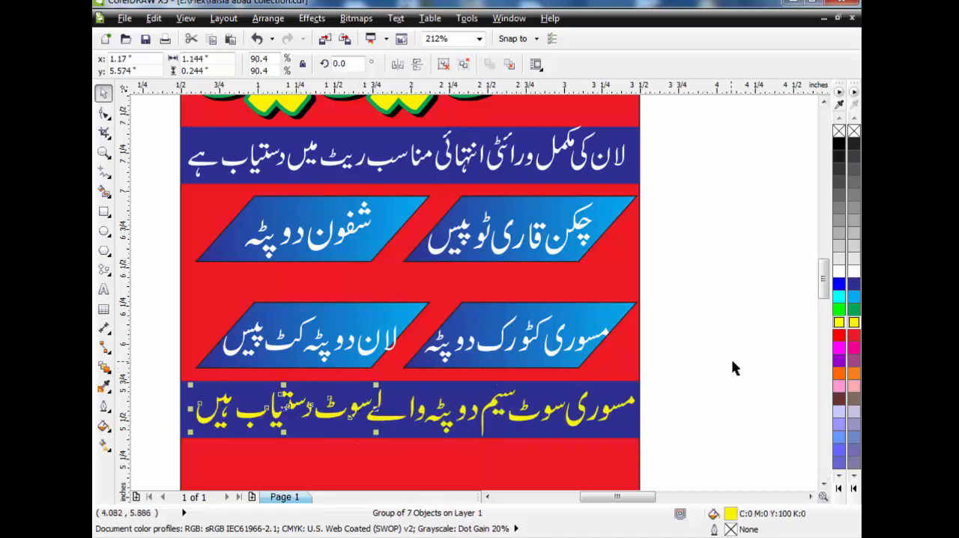
click(732, 359)
scroll(732, 359, down, 2)
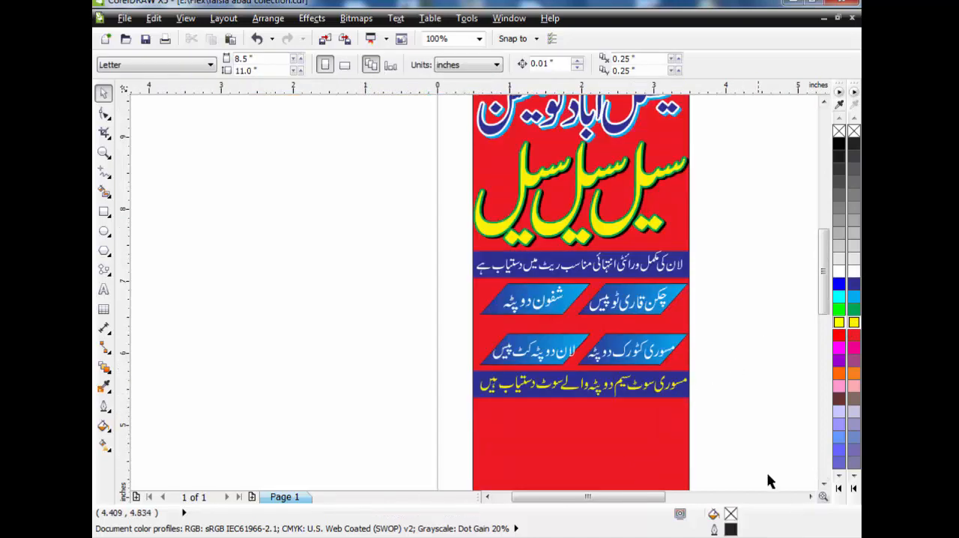
click(823, 485)
click(811, 497)
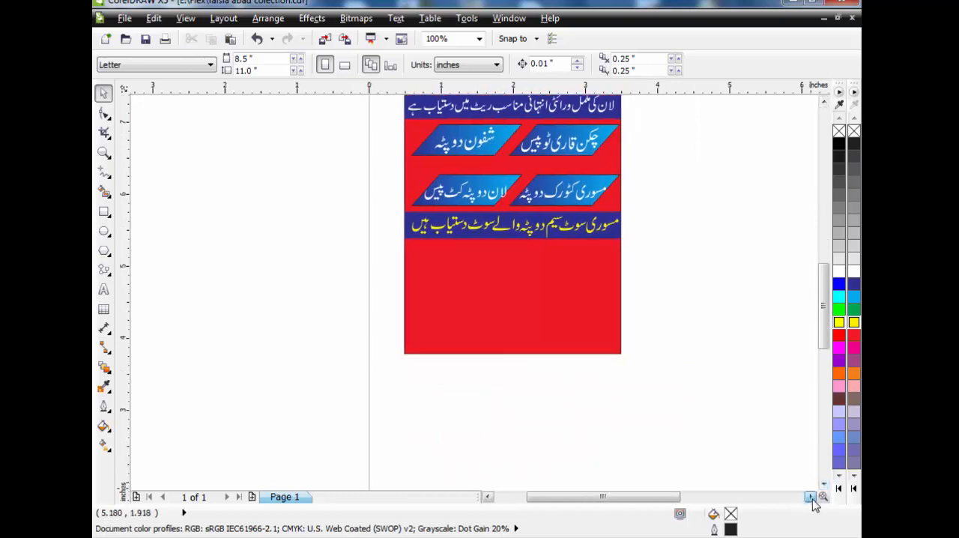
click(810, 497)
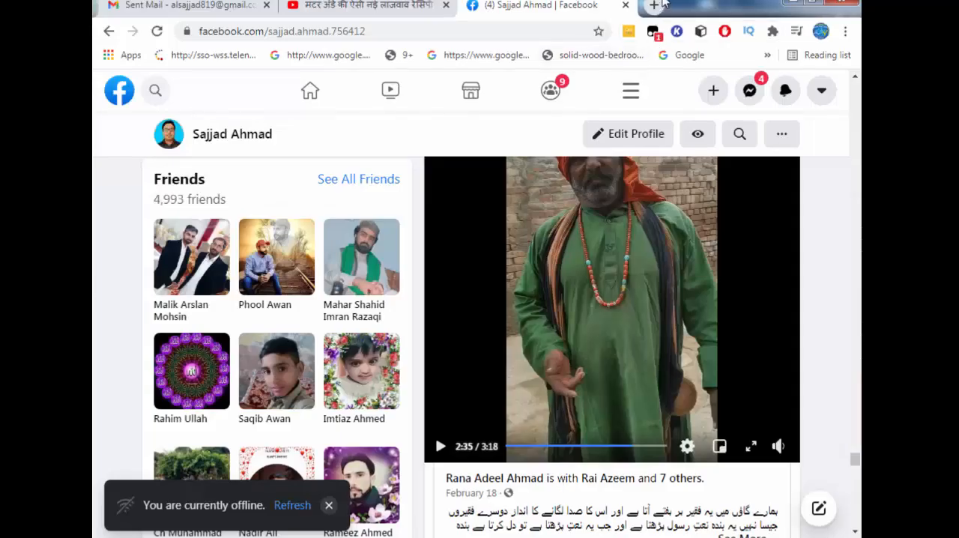
Search Google in the browser for "lon suite" and return to CorelDRAW
click(661, 5)
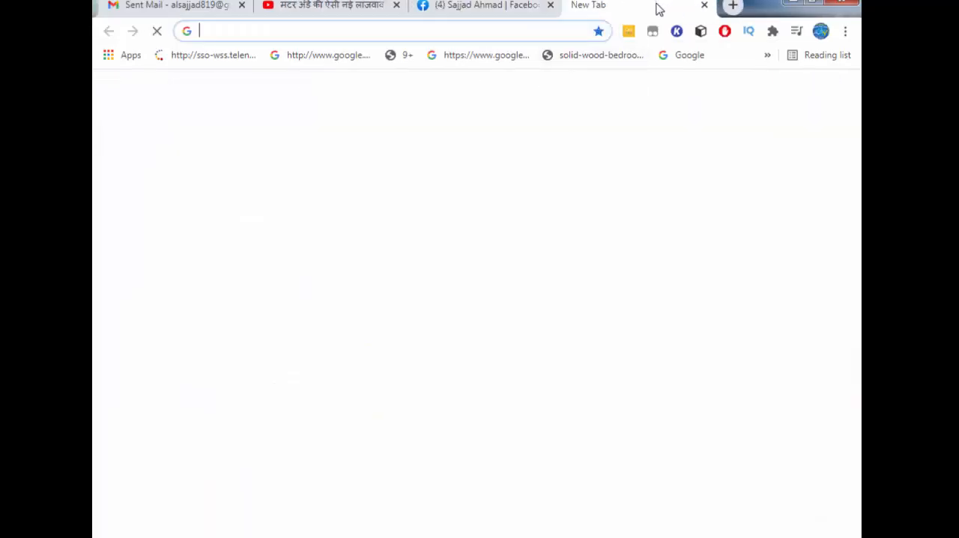
click(419, 311)
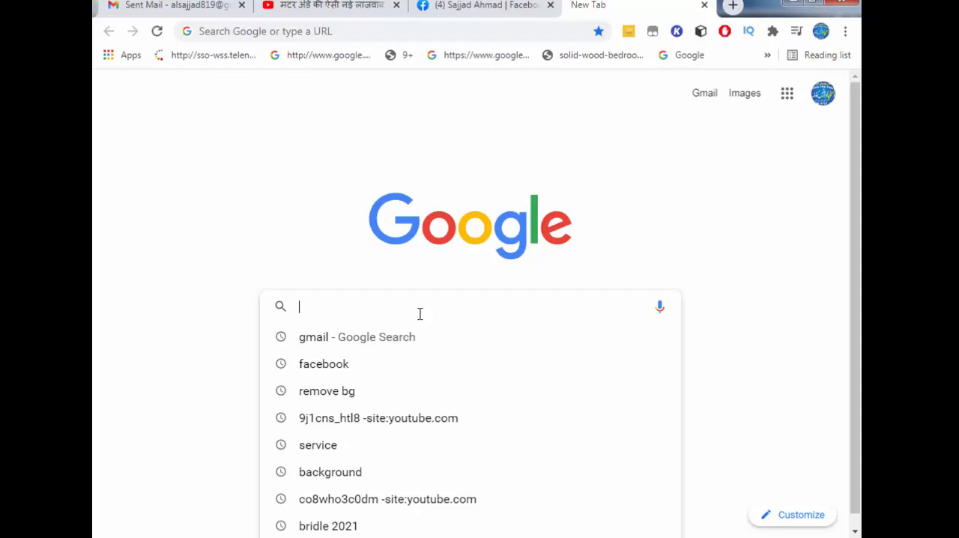
text(lo)
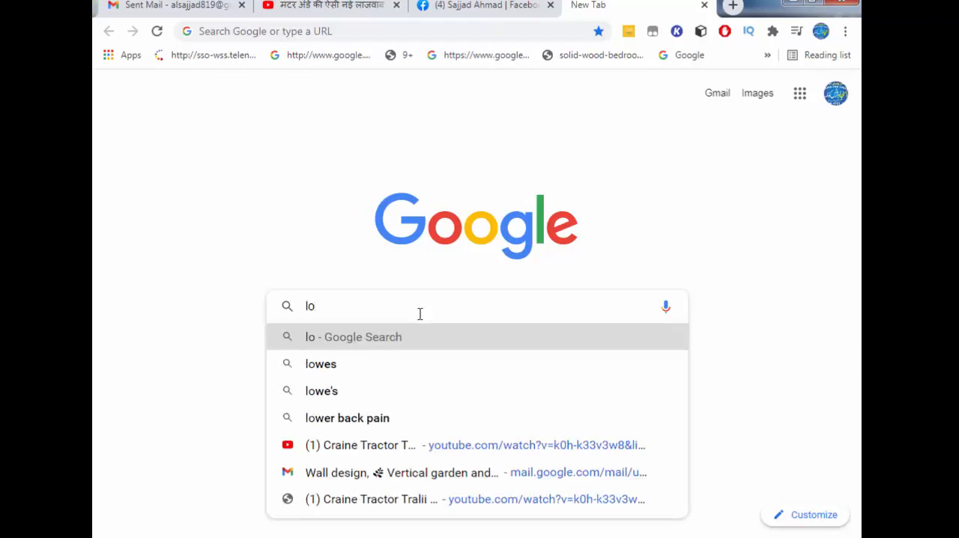
text(na)
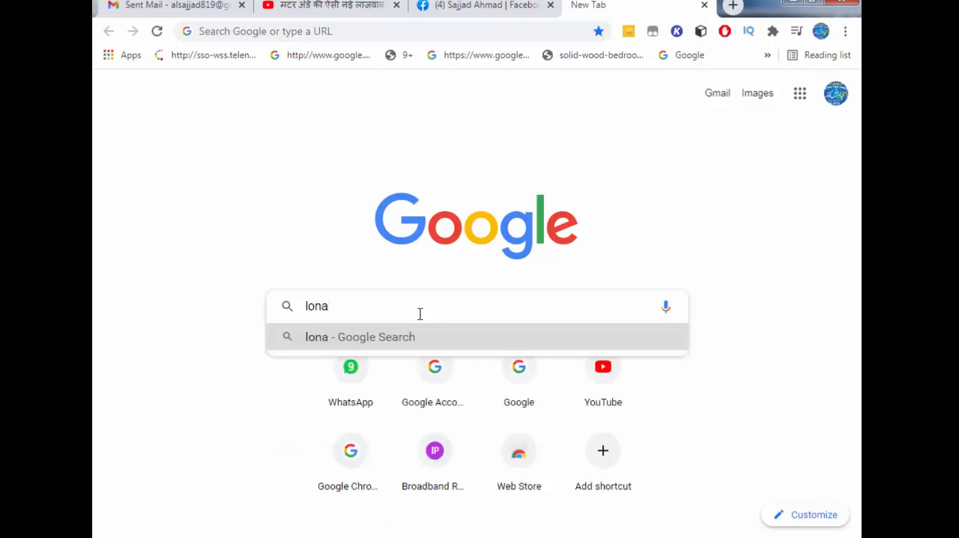
key(BackSpace)
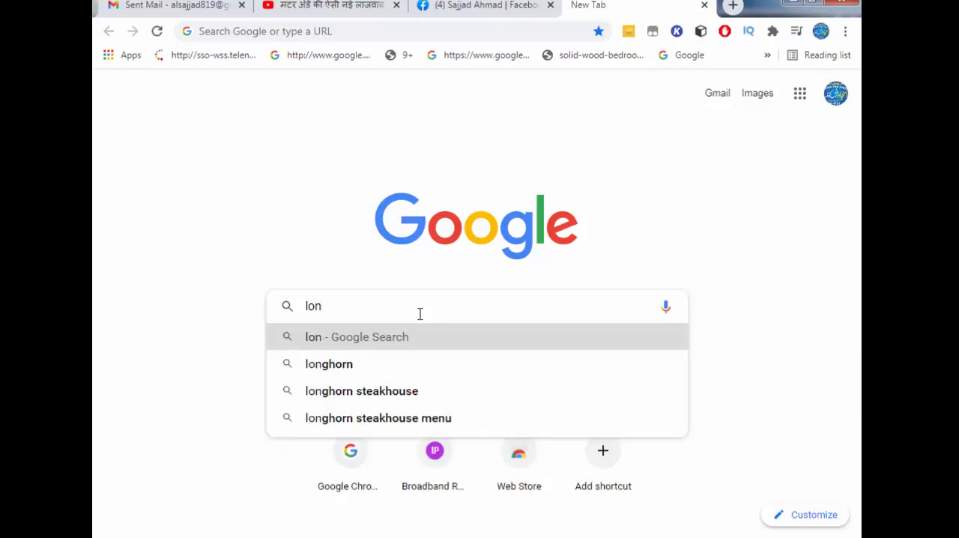
text(s)
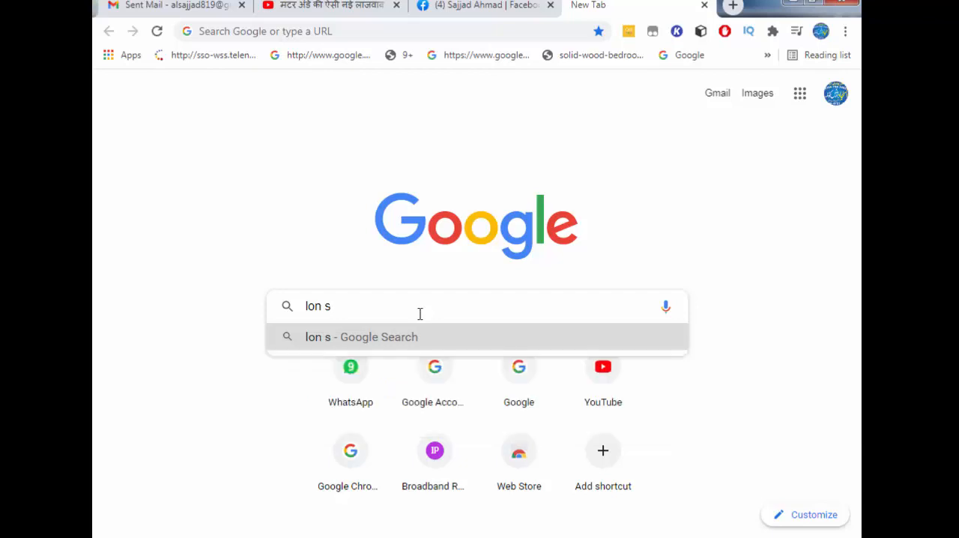
text(ui)
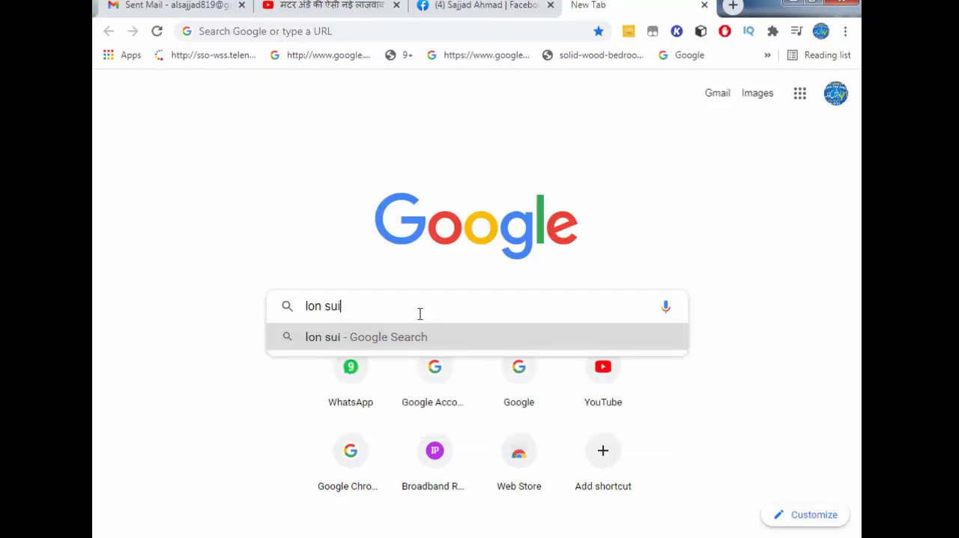
text(te)
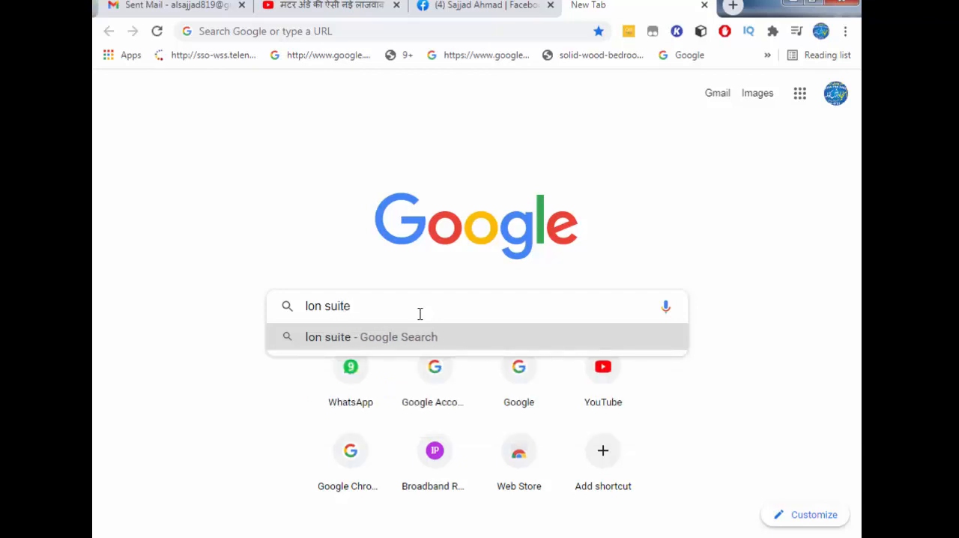
key(Return)
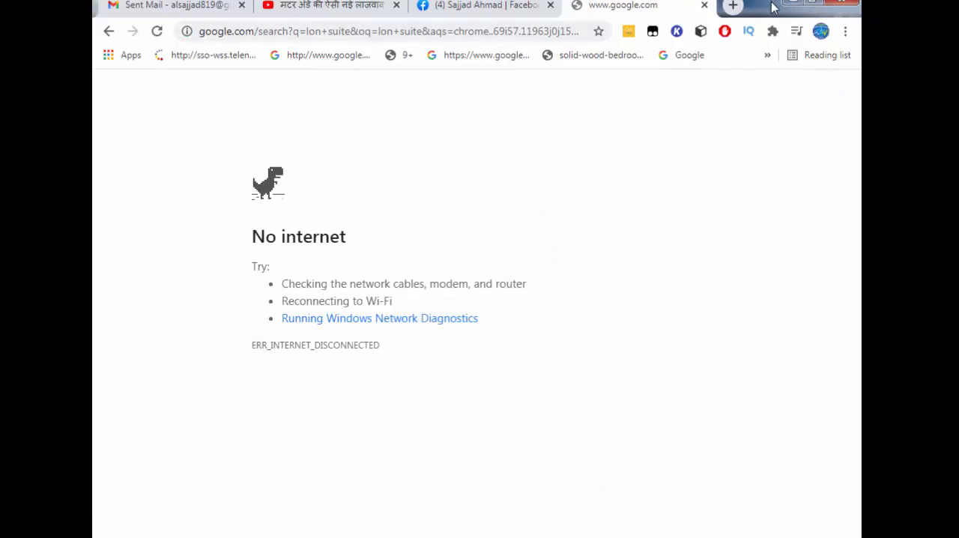
click(792, 4)
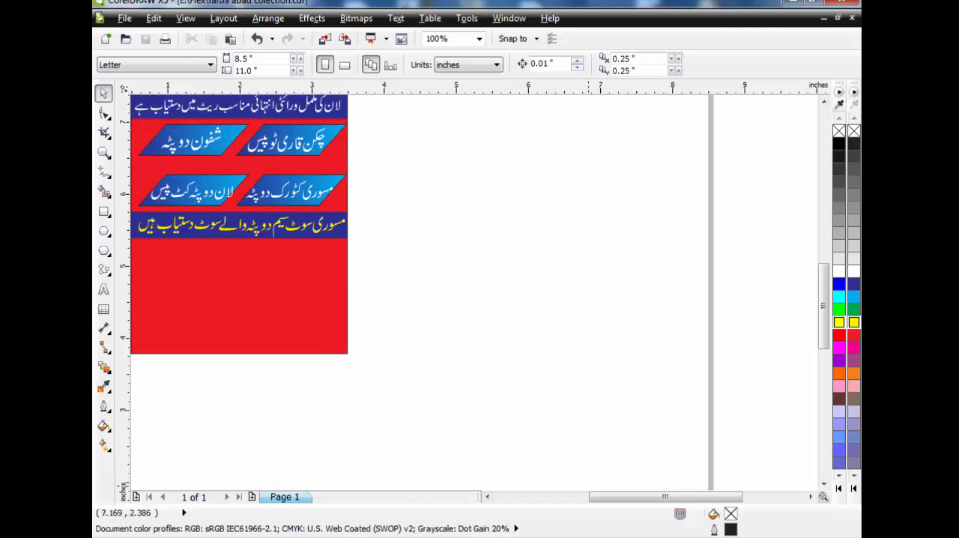
Switch to the browser and reload the Google results page for "lon suite"
key(alt+Tab)
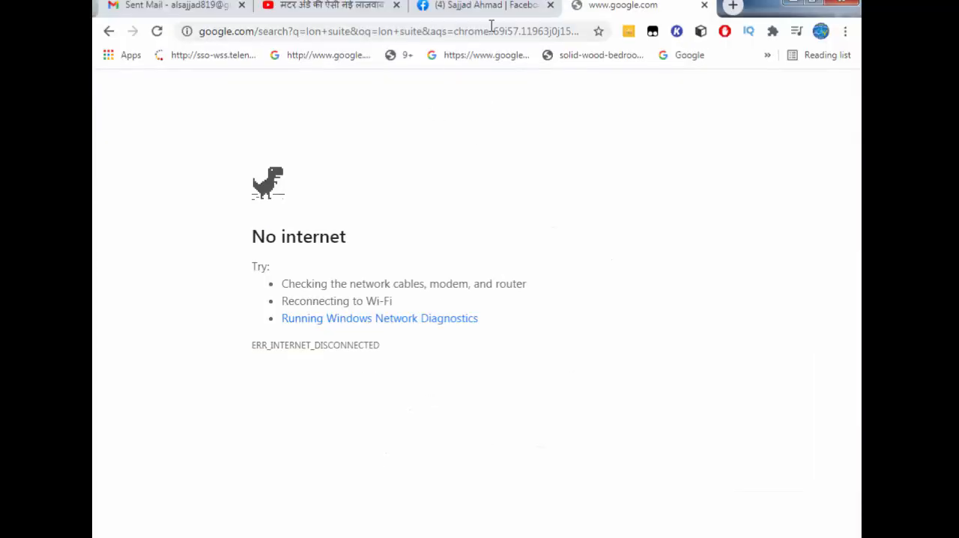
click(157, 31)
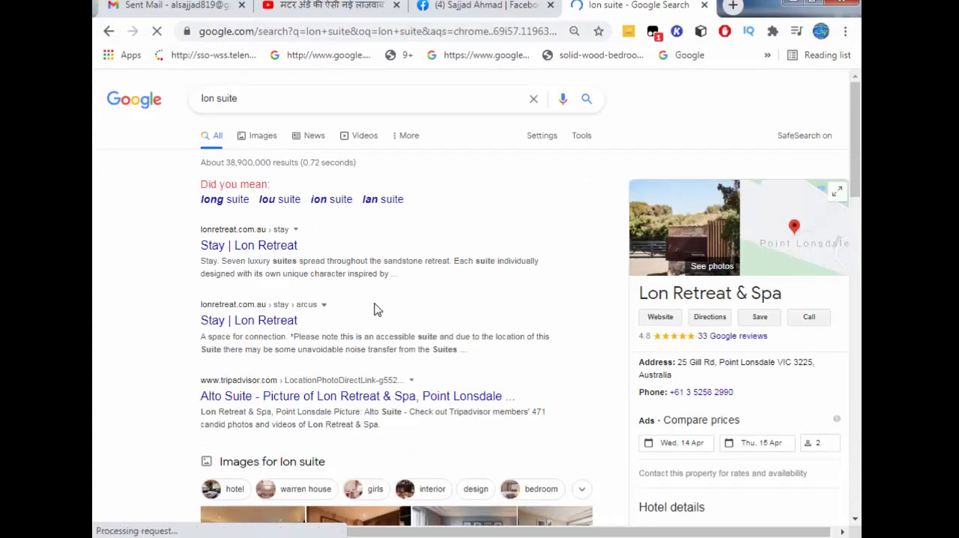
scroll(376, 309, down, 3)
scroll(375, 299, up, 3)
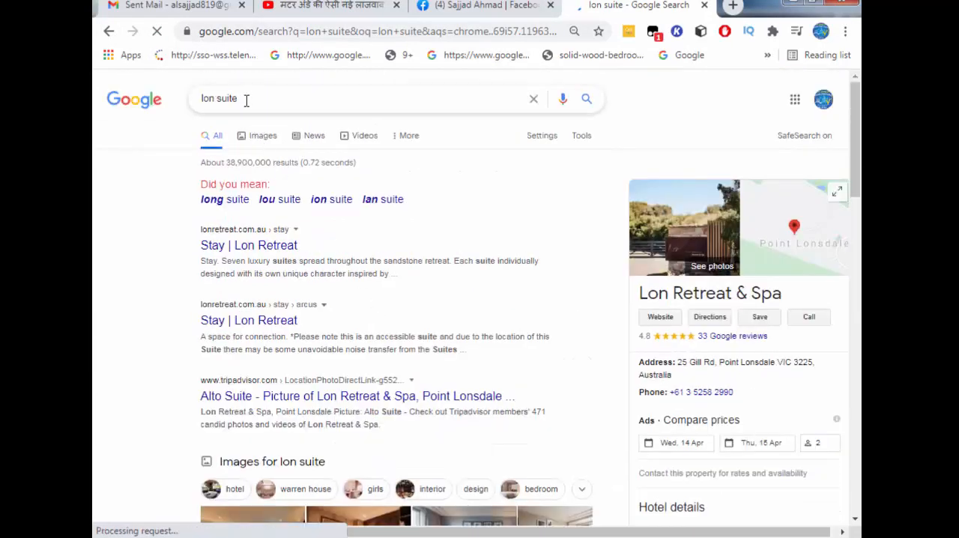
Change the Google query to "suit lace design" and show its image results
drag(217, 101, 193, 116)
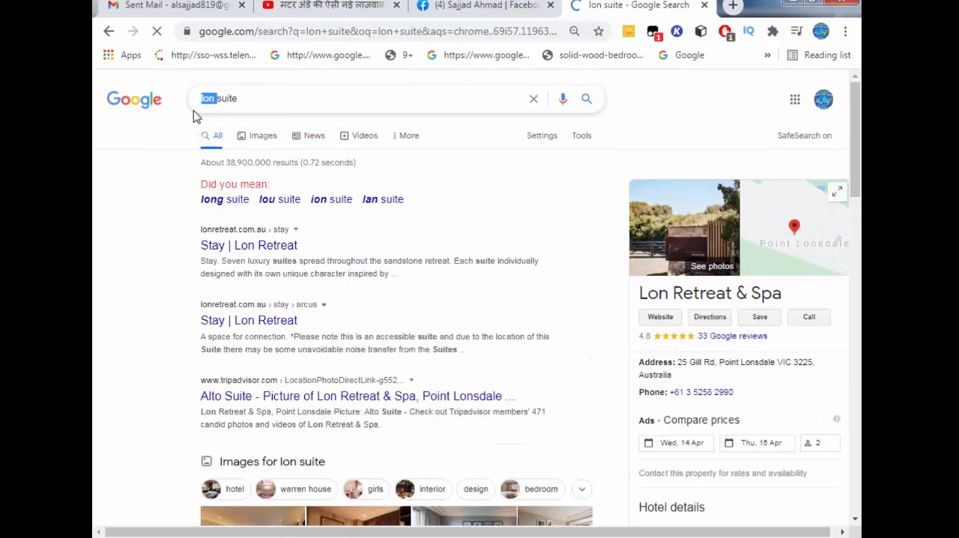
key(BackSpace)
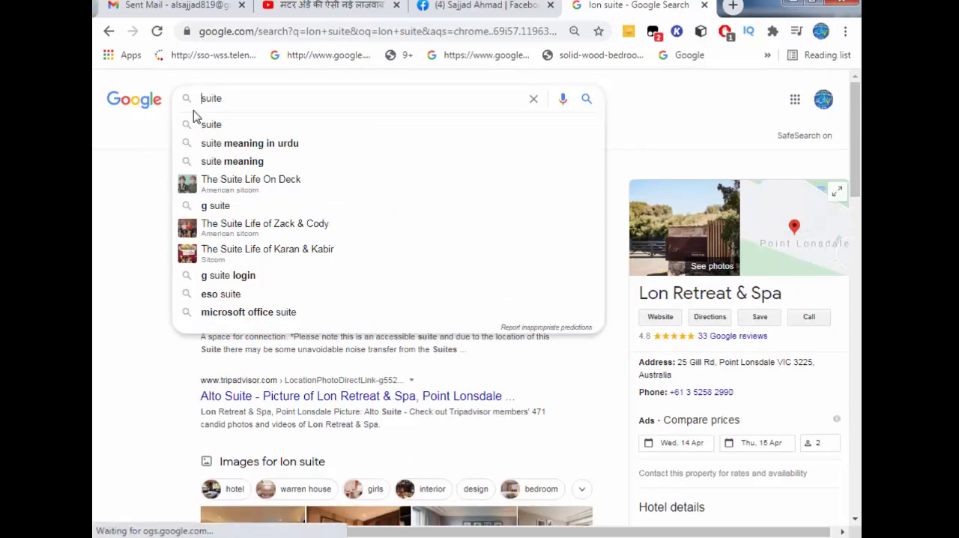
click(265, 99)
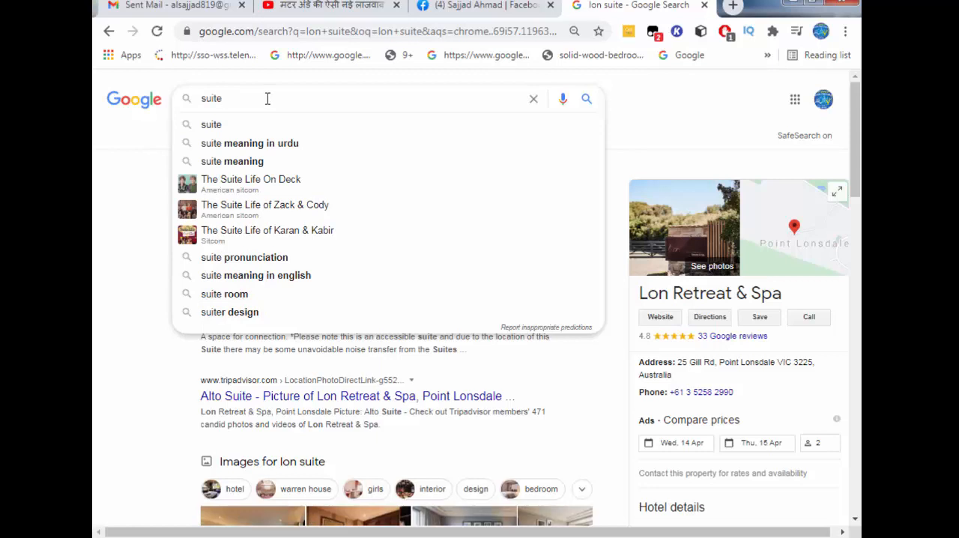
text(la)
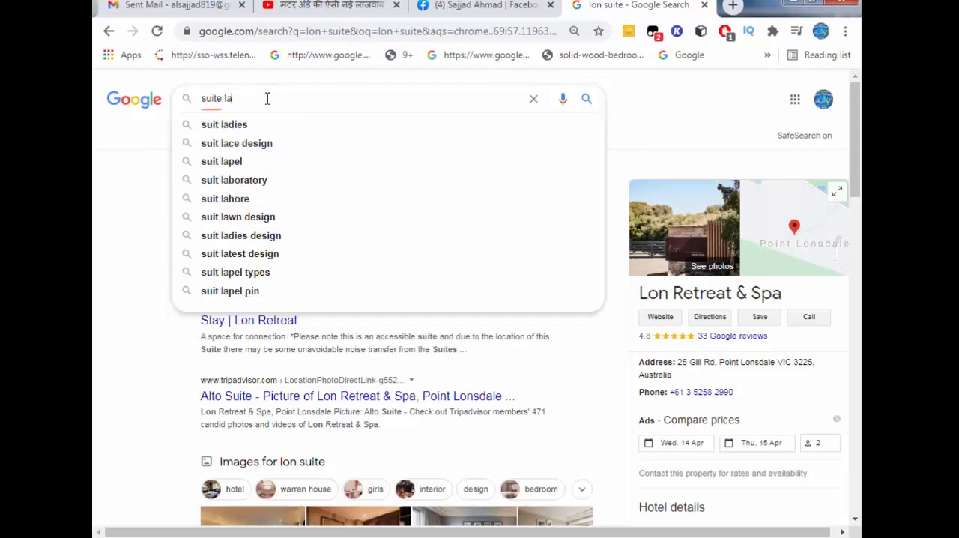
click(268, 144)
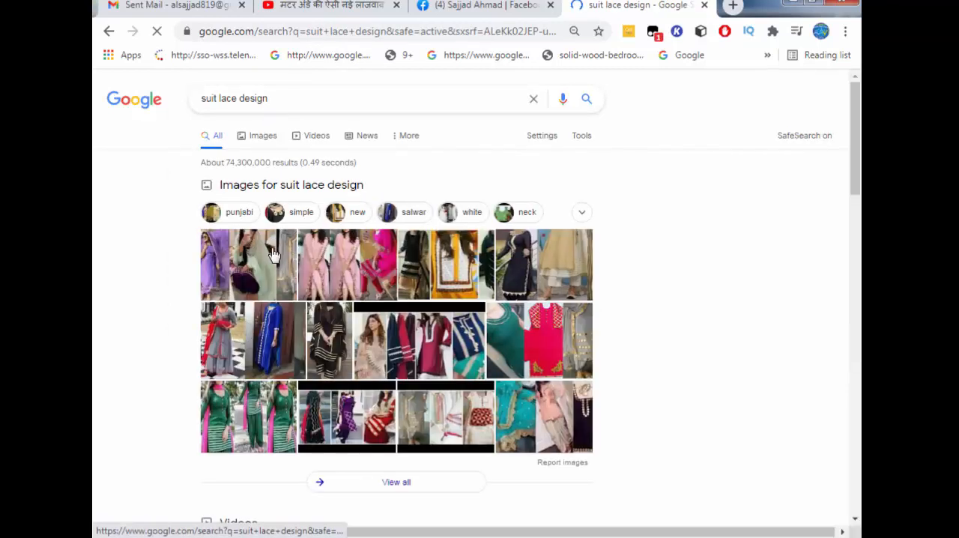
click(263, 136)
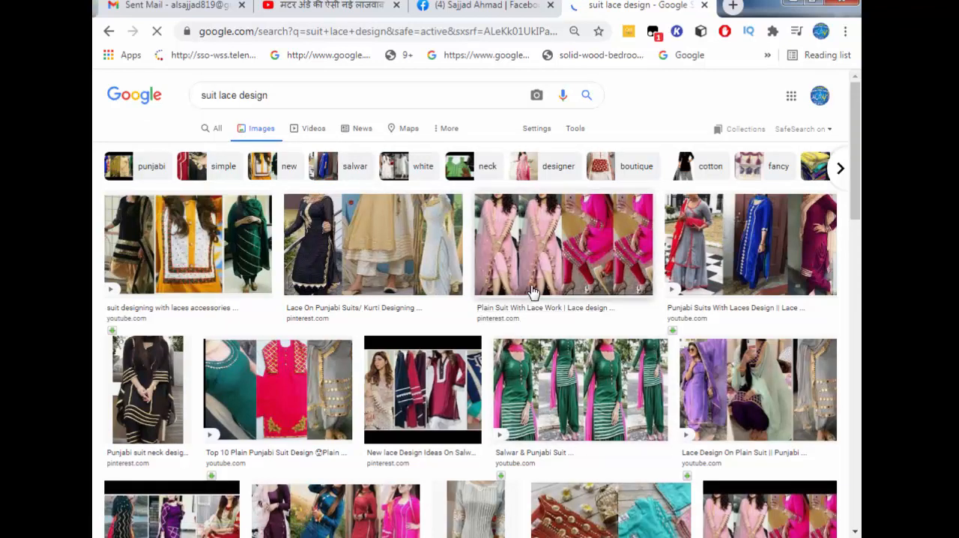
Look through the "suit lace design" image results for pictures of women's suits suitable for the advert
scroll(564, 298, down, 4)
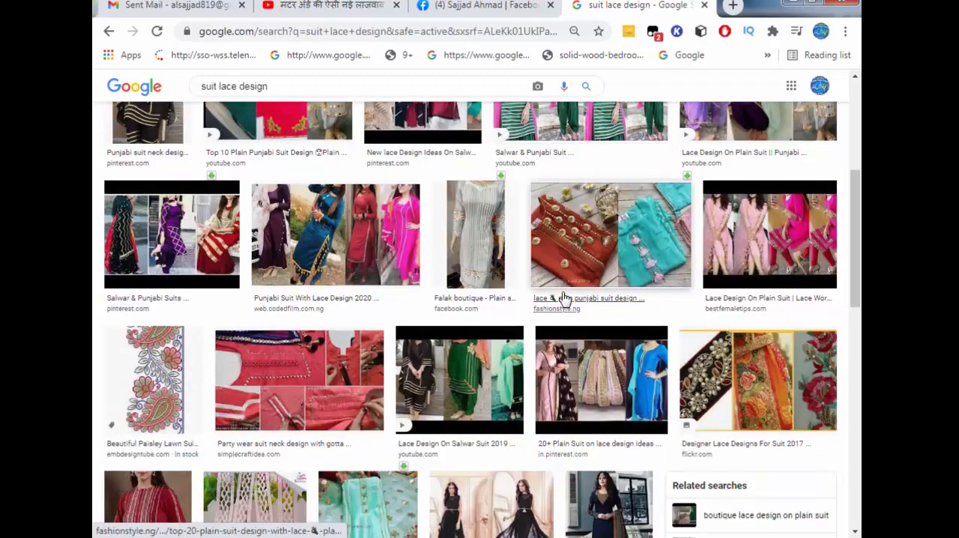
scroll(565, 298, down, 2)
scroll(565, 298, down, 3)
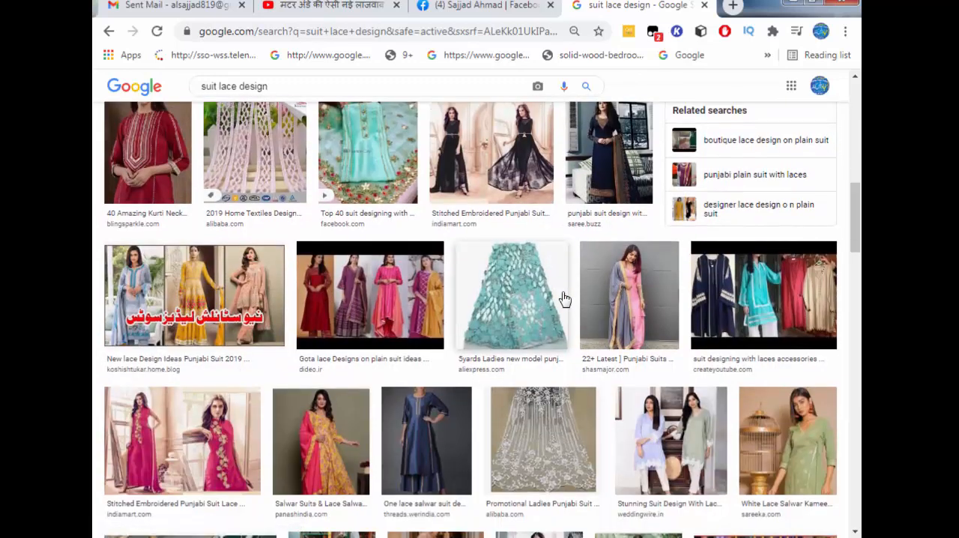
scroll(564, 298, down, 3)
scroll(564, 298, down, 4)
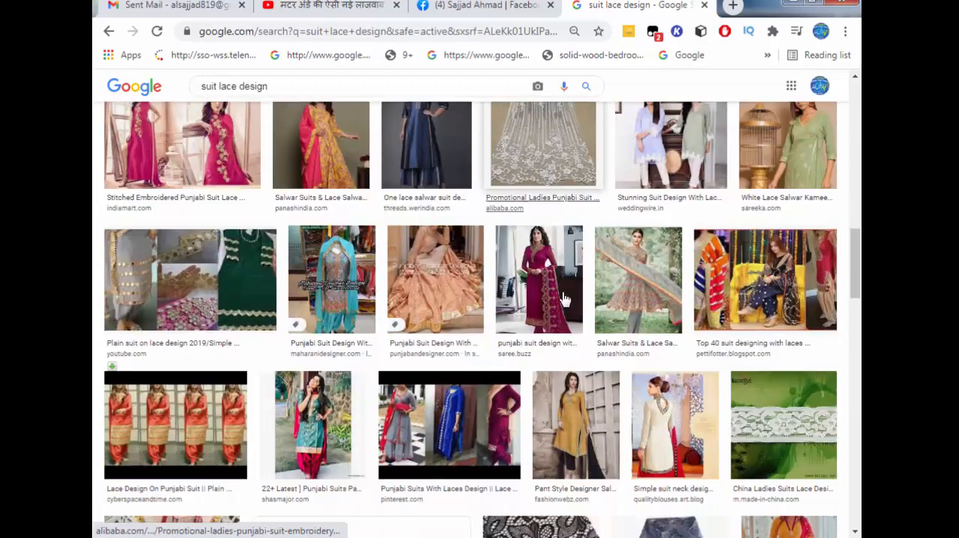
scroll(565, 298, down, 4)
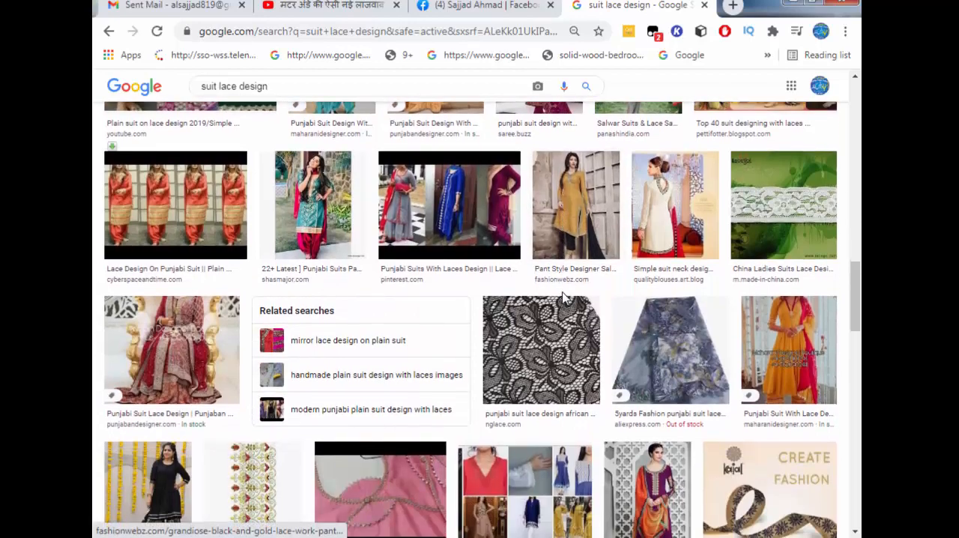
scroll(565, 298, down, 3)
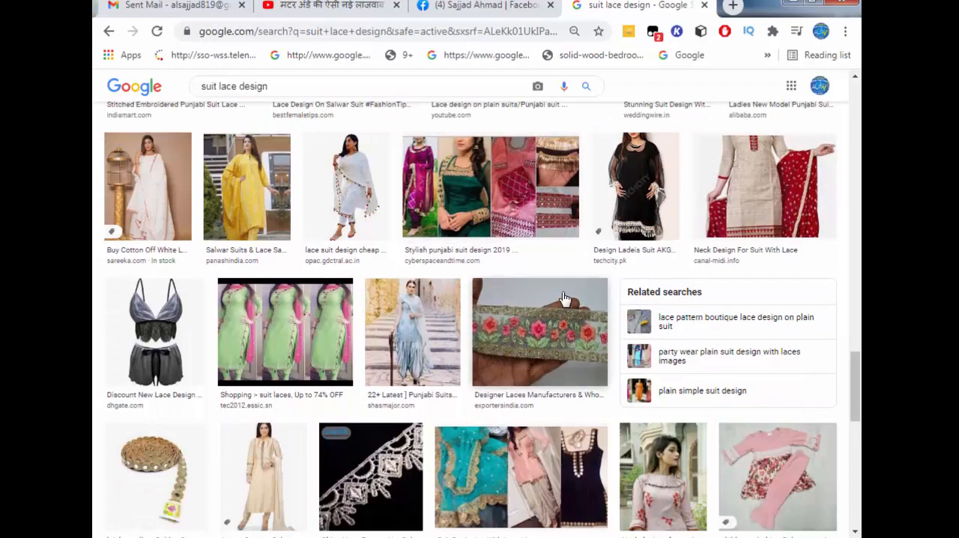
scroll(565, 299, down, 3)
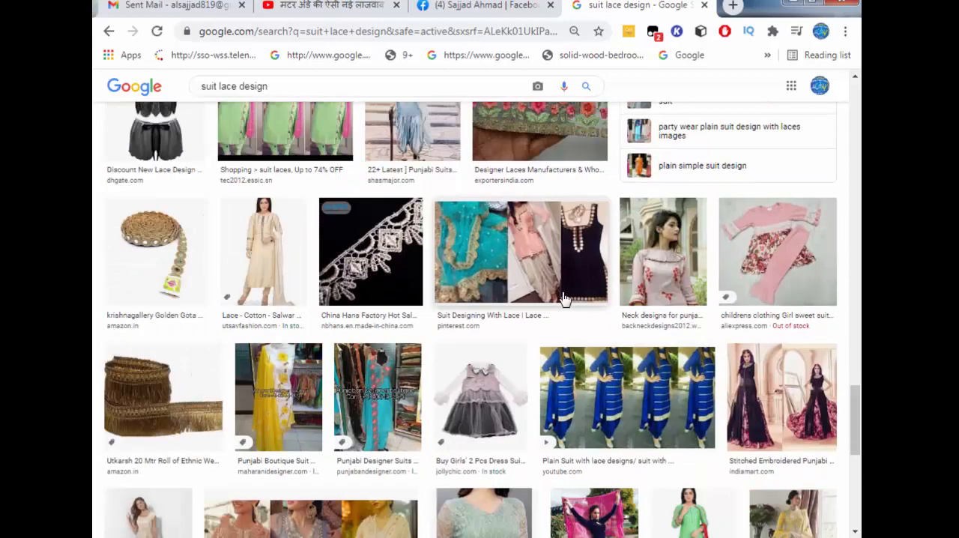
scroll(564, 299, down, 3)
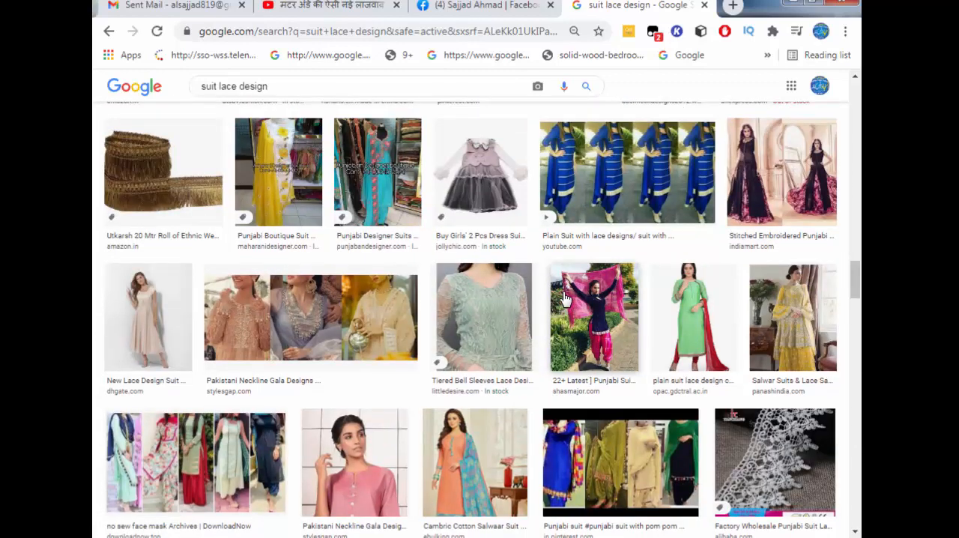
scroll(565, 299, down, 4)
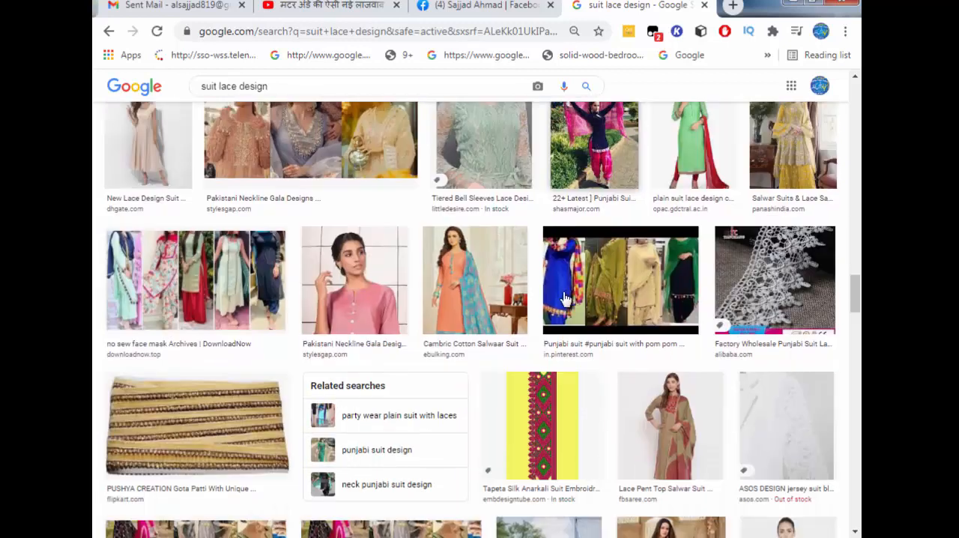
scroll(565, 299, down, 3)
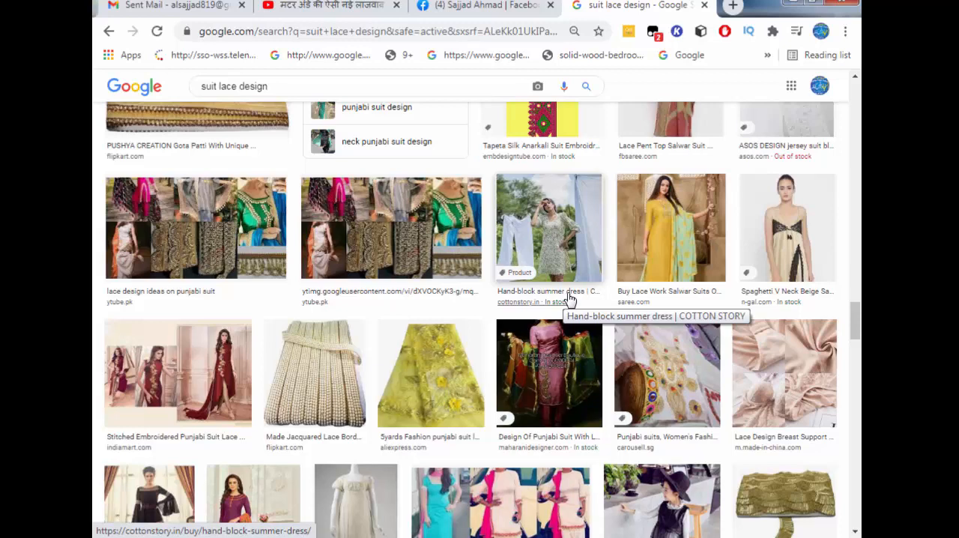
scroll(569, 299, down, 5)
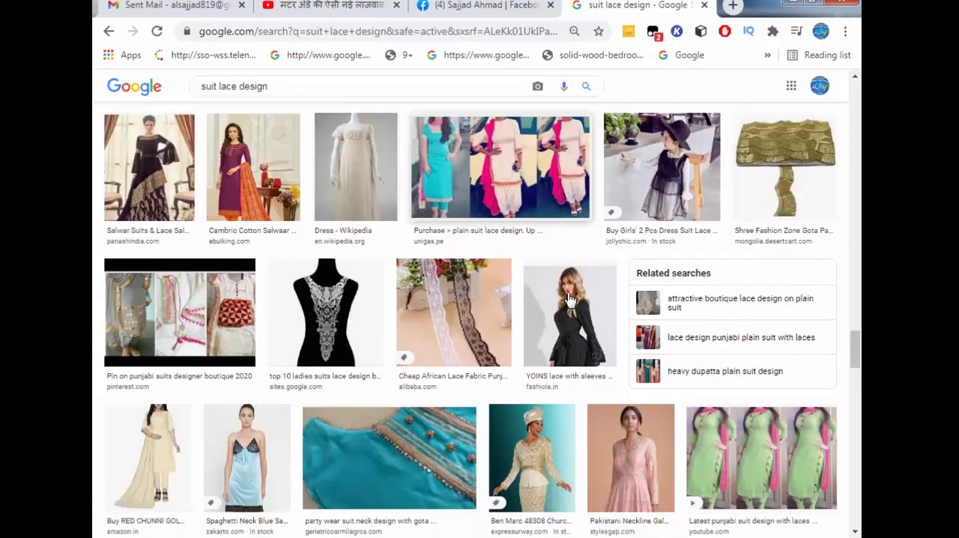
scroll(570, 299, down, 5)
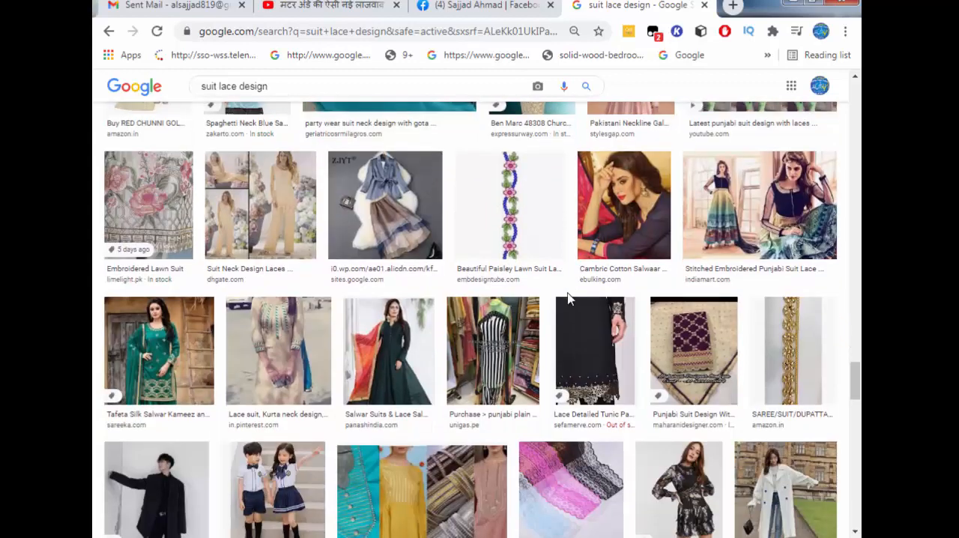
scroll(568, 299, down, 4)
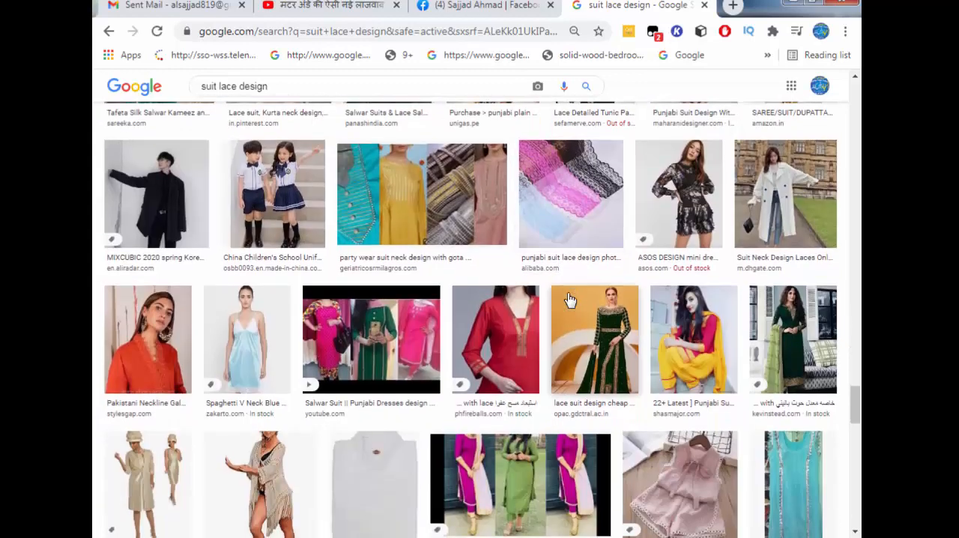
scroll(569, 299, down, 3)
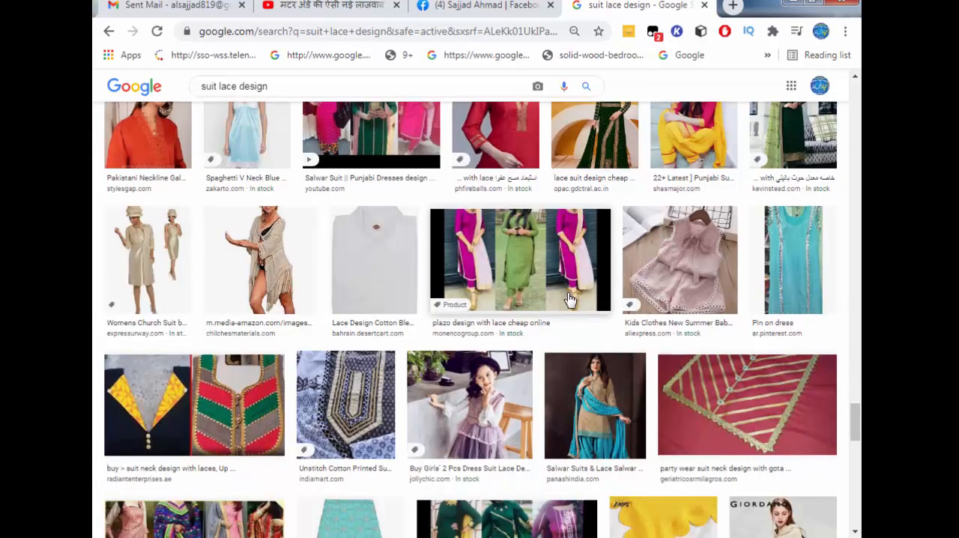
scroll(569, 299, down, 2)
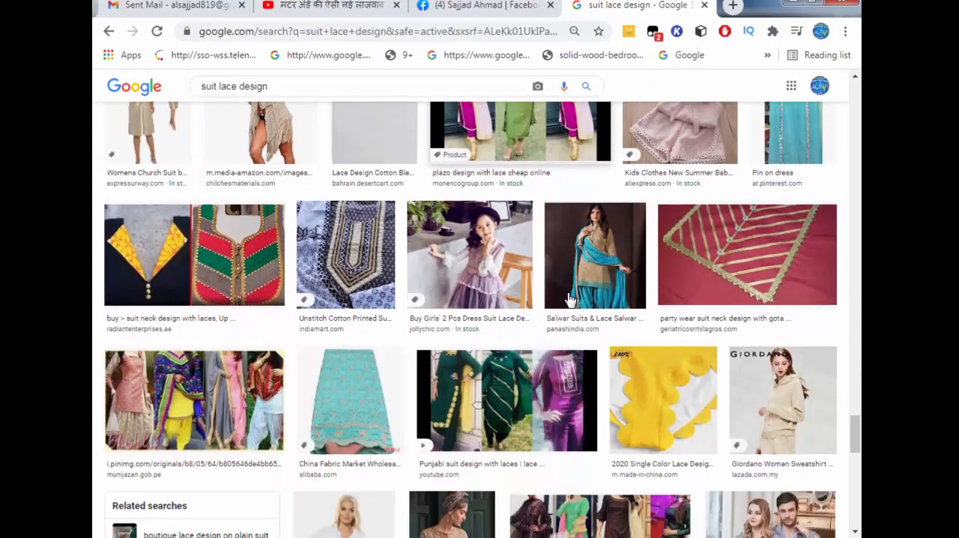
Preview the munijazan.gob.pe collage of four suits and examine its related images and further results for suit pictures
click(189, 397)
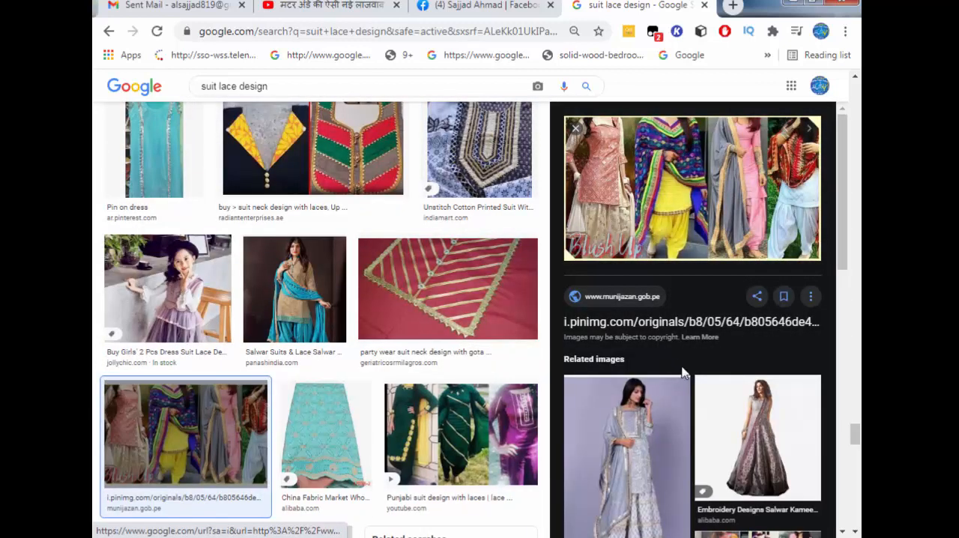
scroll(682, 372, down, 5)
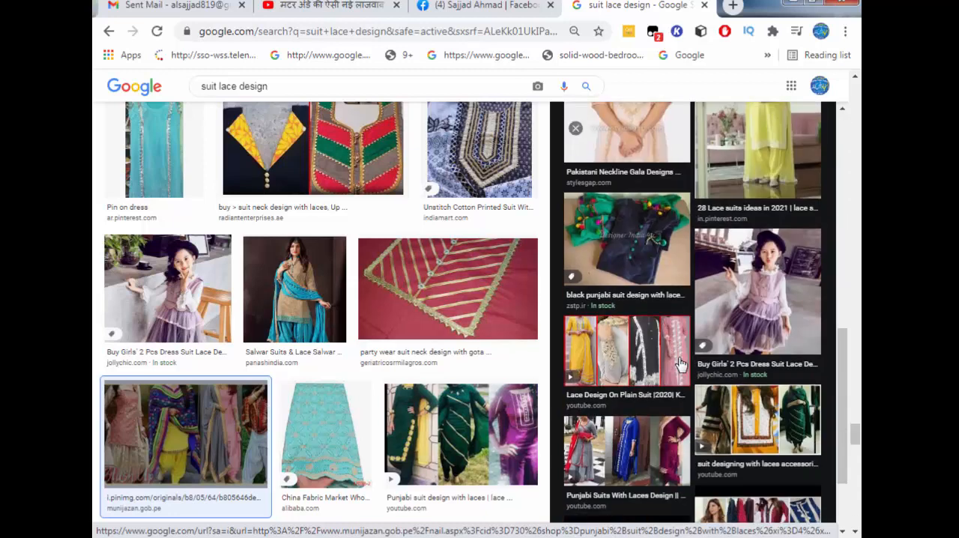
scroll(680, 363, down, 3)
scroll(687, 393, down, 2)
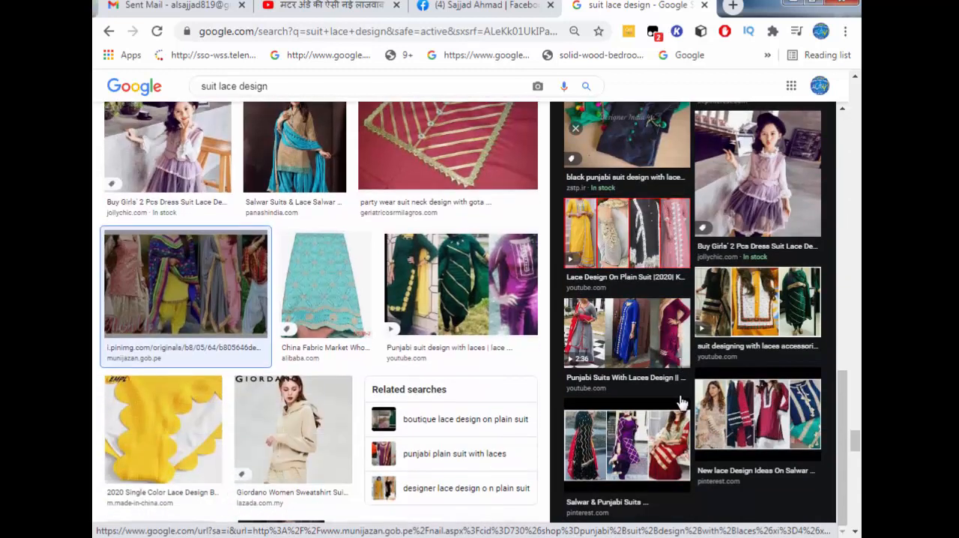
scroll(719, 508, down, 5)
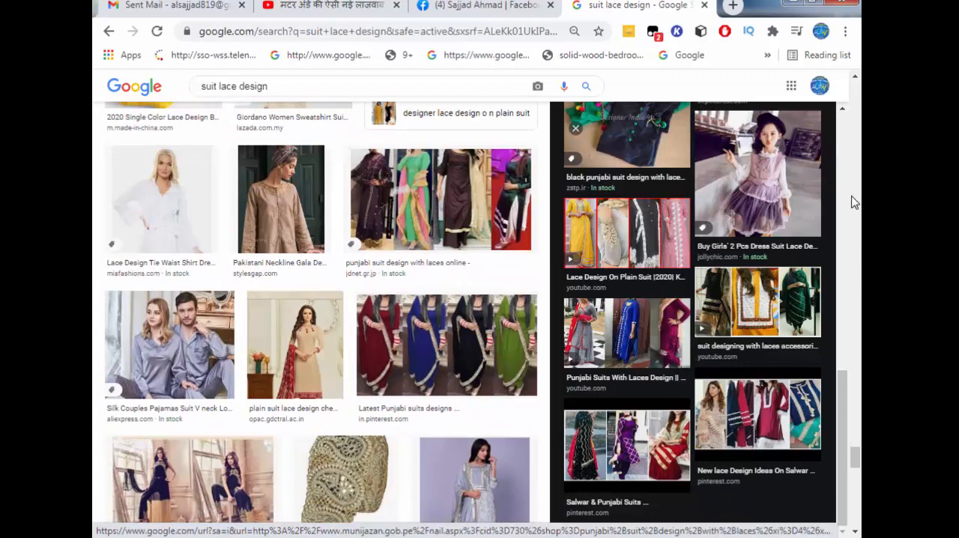
scroll(855, 458, down, 9)
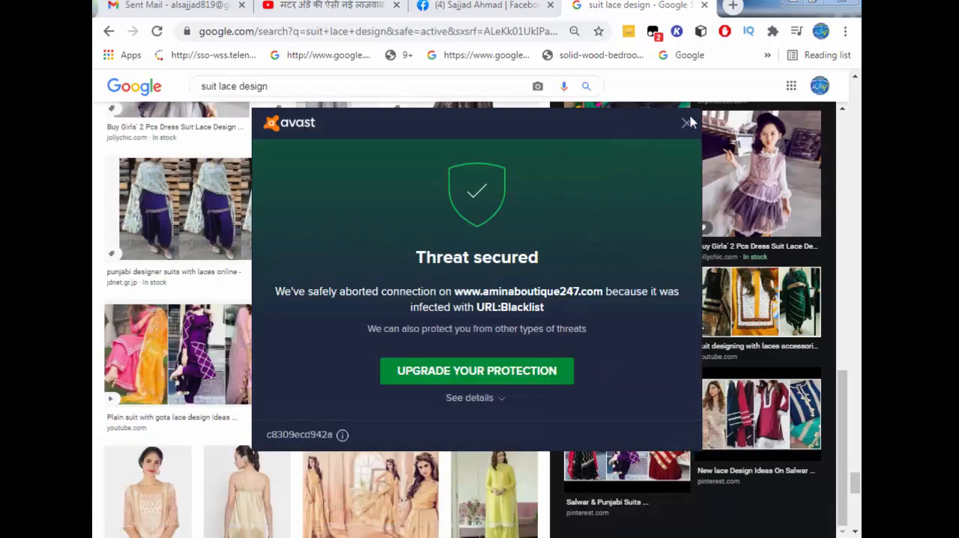
click(687, 123)
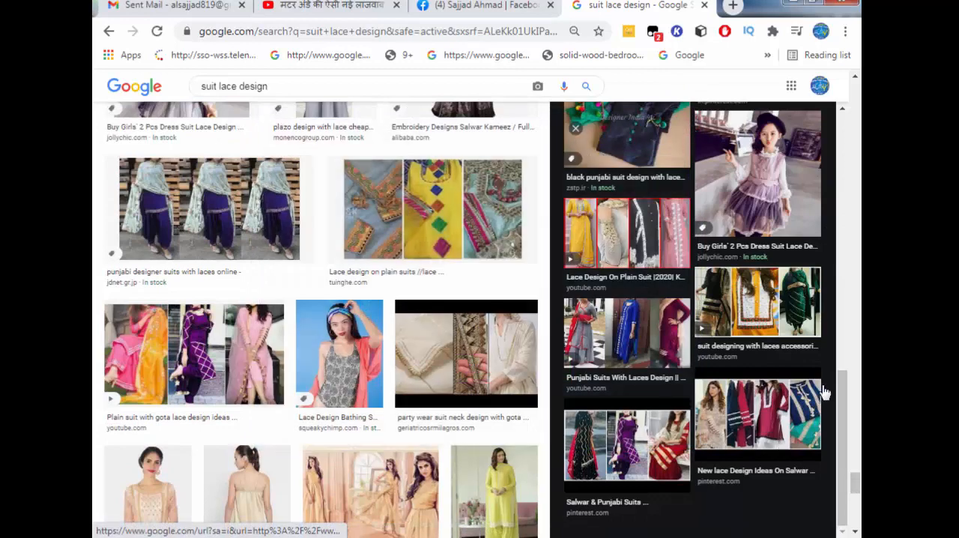
scroll(858, 491, down, 1)
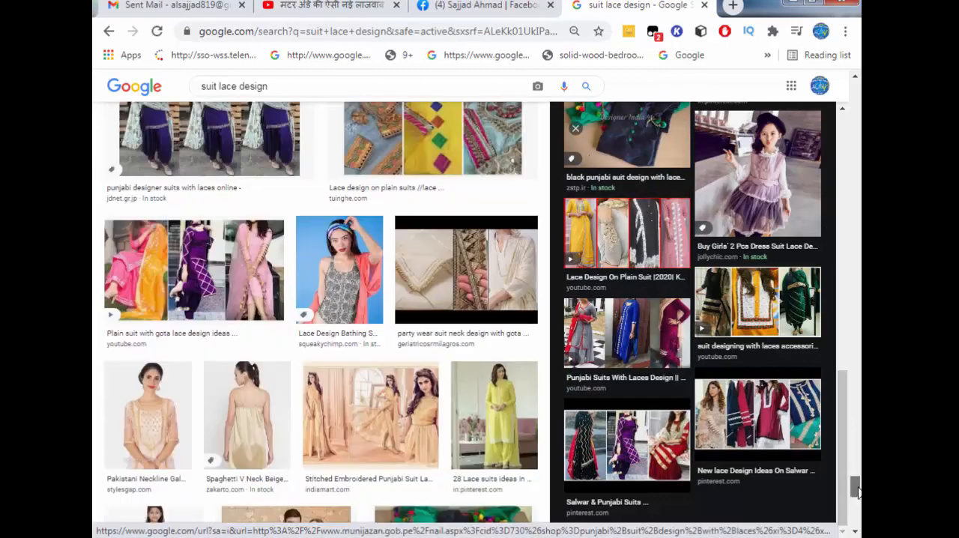
scroll(858, 490, down, 3)
scroll(487, 416, down, 4)
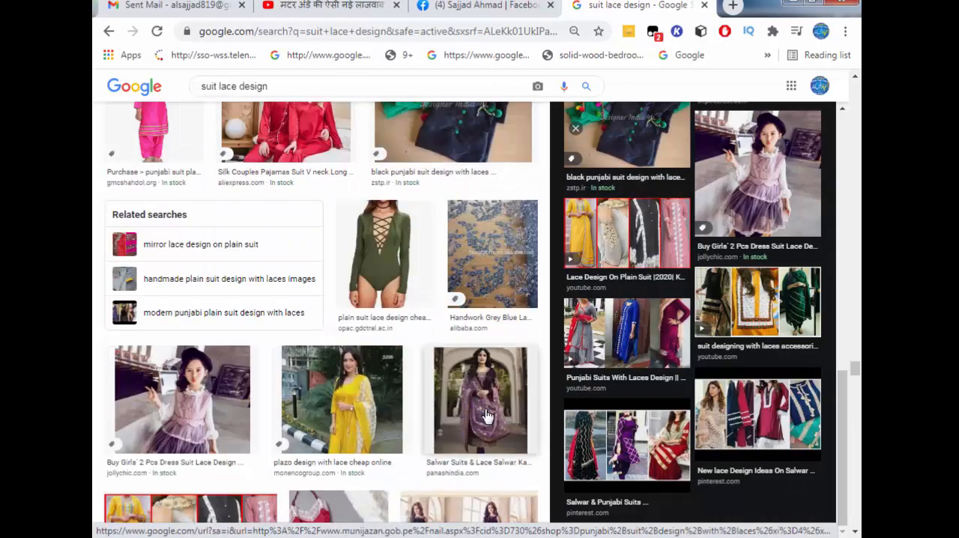
scroll(487, 416, down, 2)
Preview the "Lace Design On Plain Suit" picture and its related "Samosa lace Designs" picture while checking further results
click(286, 405)
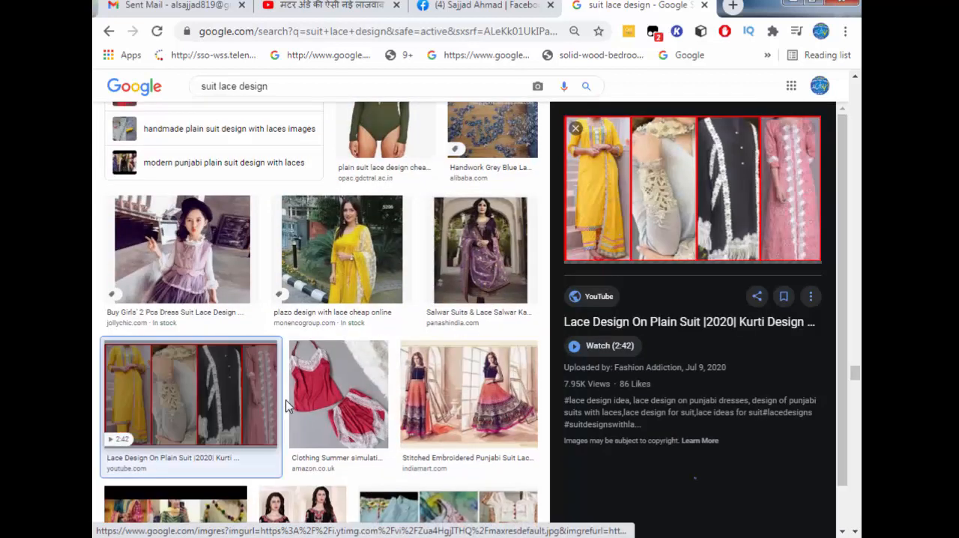
scroll(286, 404, down, 4)
scroll(430, 402, down, 1)
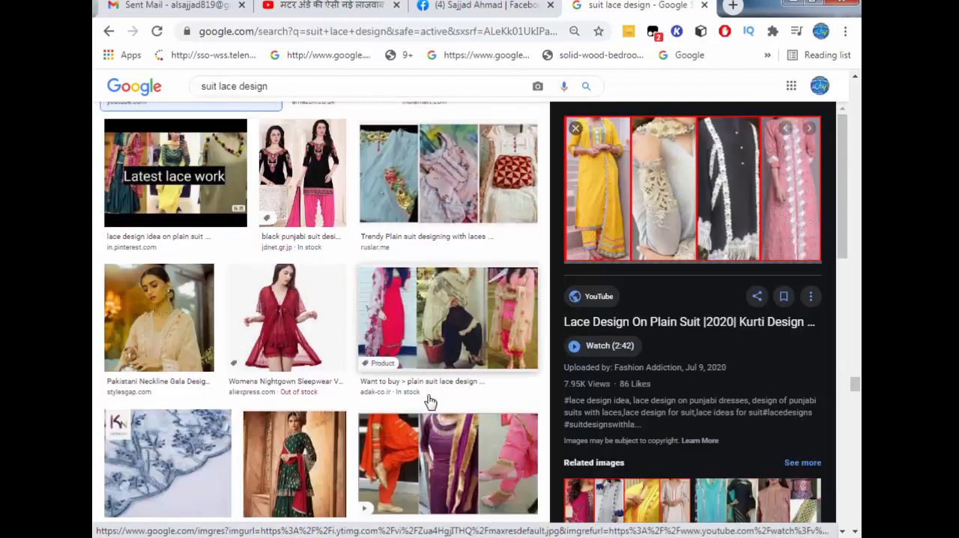
scroll(430, 403, down, 3)
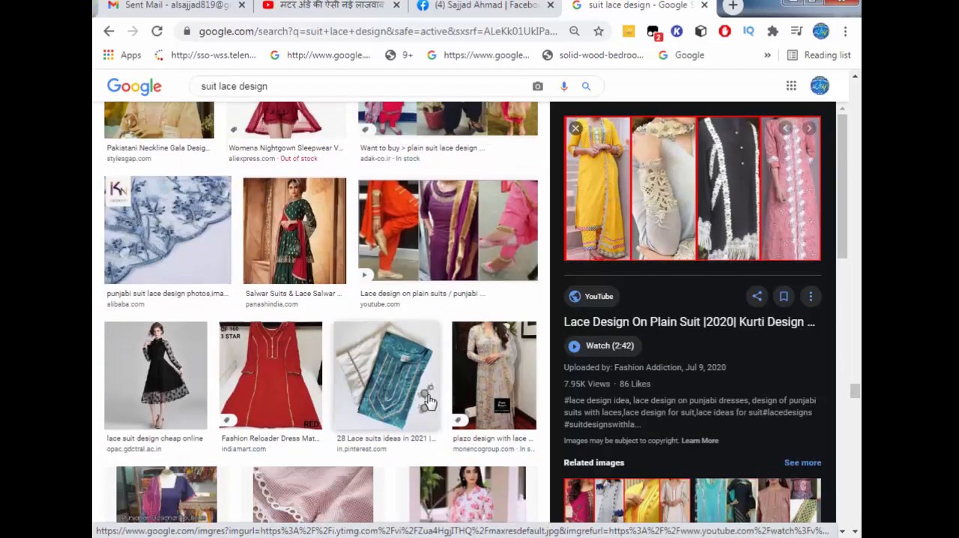
click(633, 501)
scroll(358, 393, down, 1)
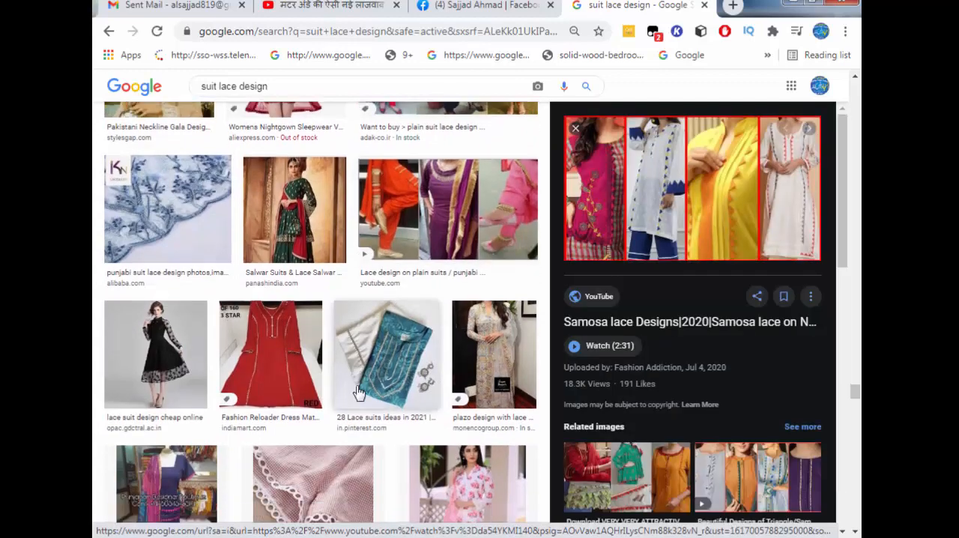
Look through further "suit lace design" image results for suit pictures and return to the start of the results
scroll(358, 392, down, 7)
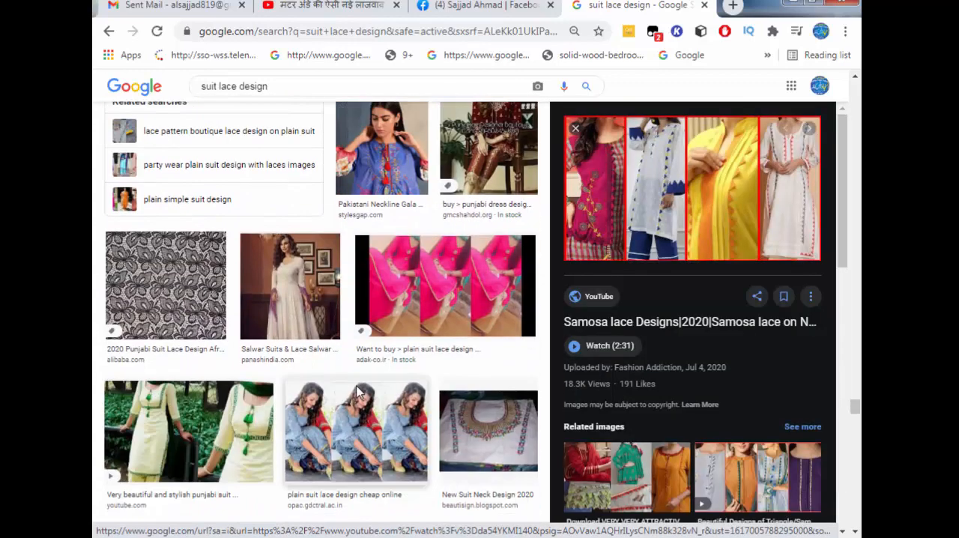
scroll(358, 393, down, 4)
scroll(358, 393, down, 4)
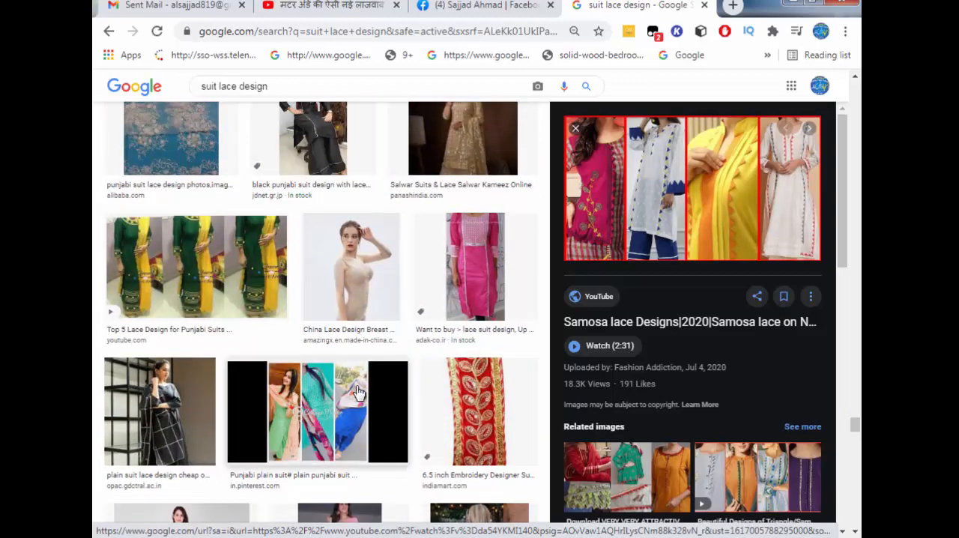
scroll(352, 383, down, 4)
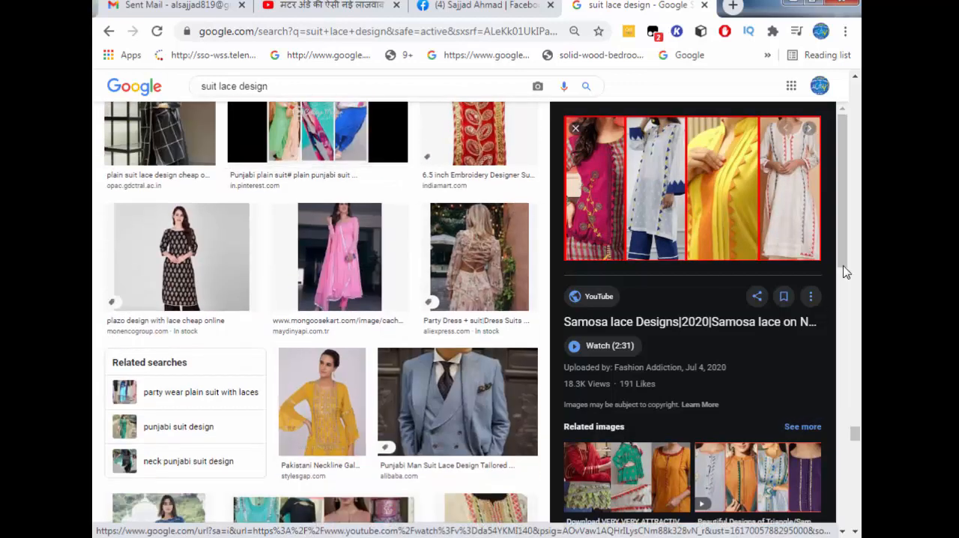
drag(854, 433, 852, 193)
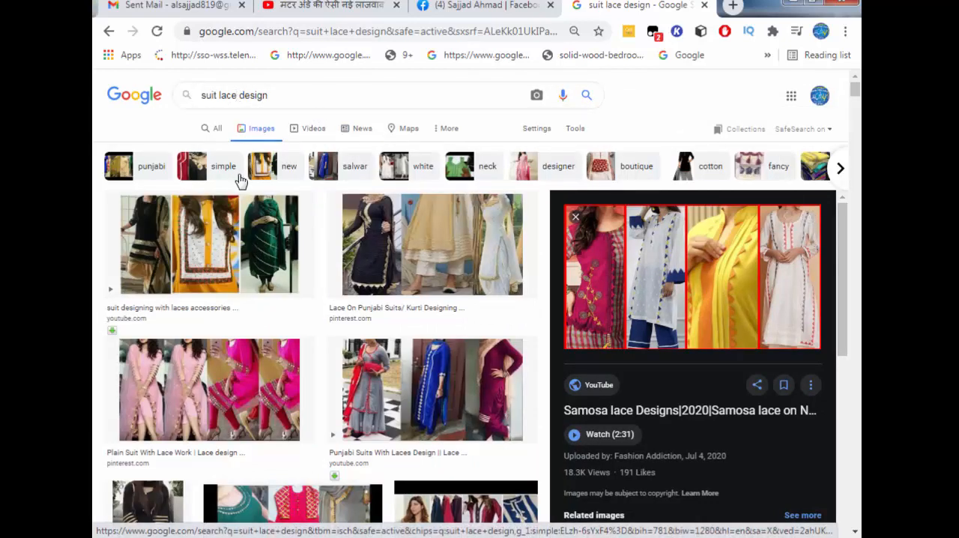
Change the Google query to "suit loan design" and show its image results
key(BackSpace)
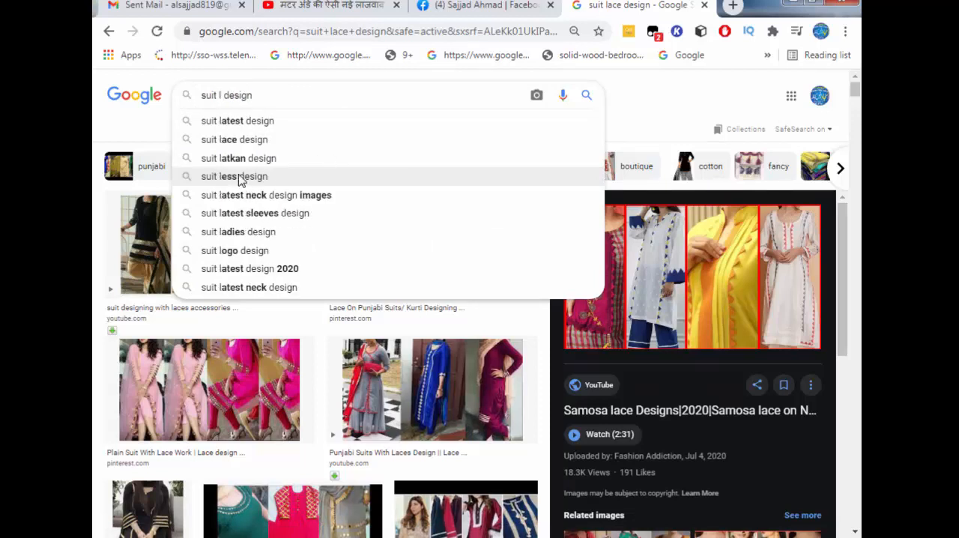
text(oan)
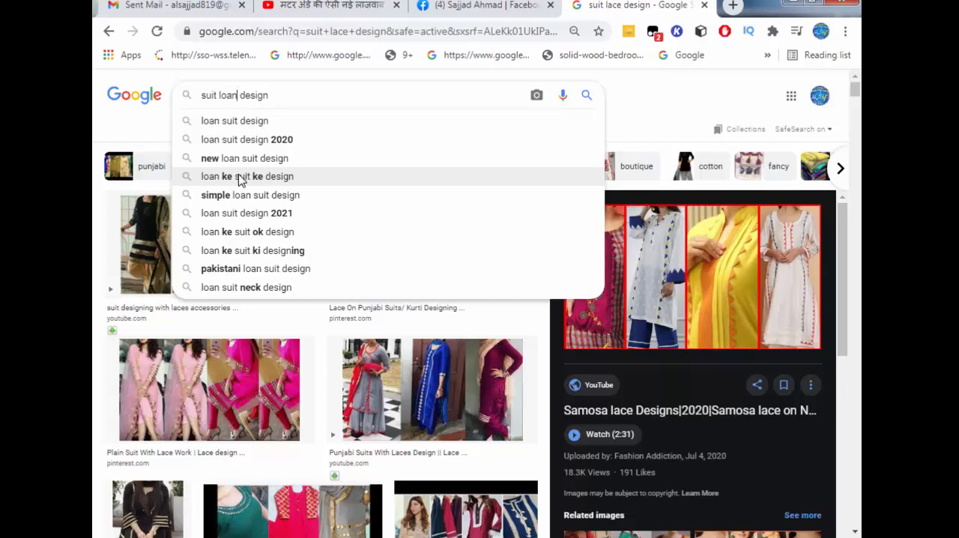
key(Return)
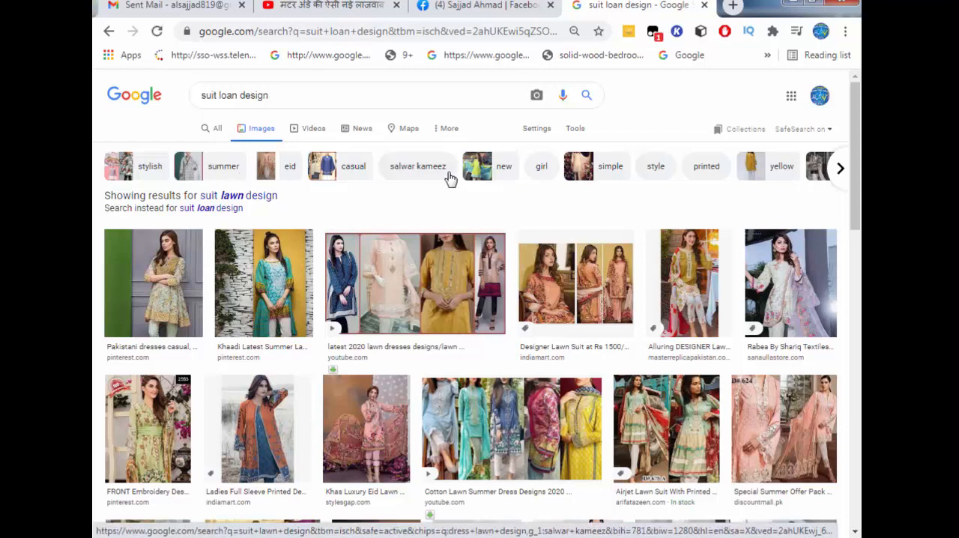
click(354, 91)
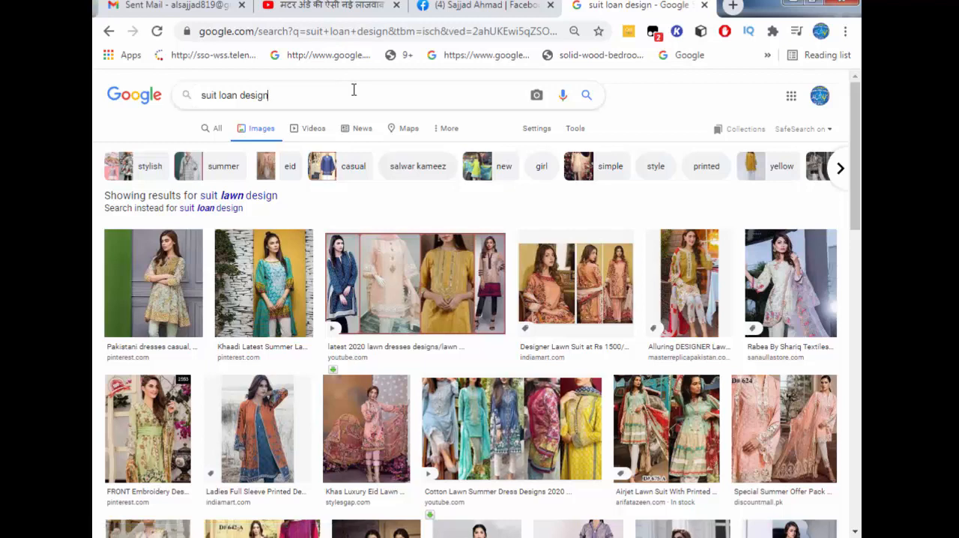
key(Return)
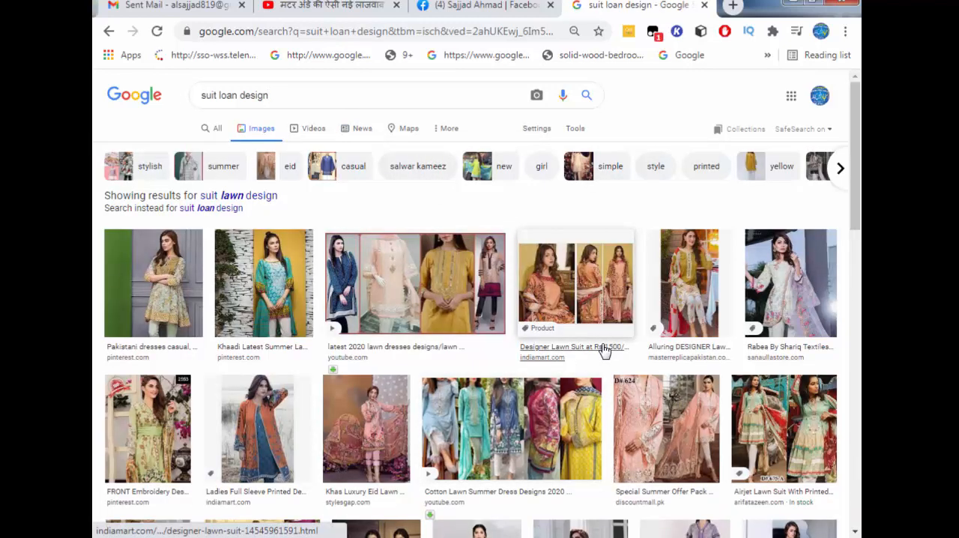
Preview the "Yellow Green Lawn Suit" picture from the results and look through its related images
scroll(603, 350, down, 3)
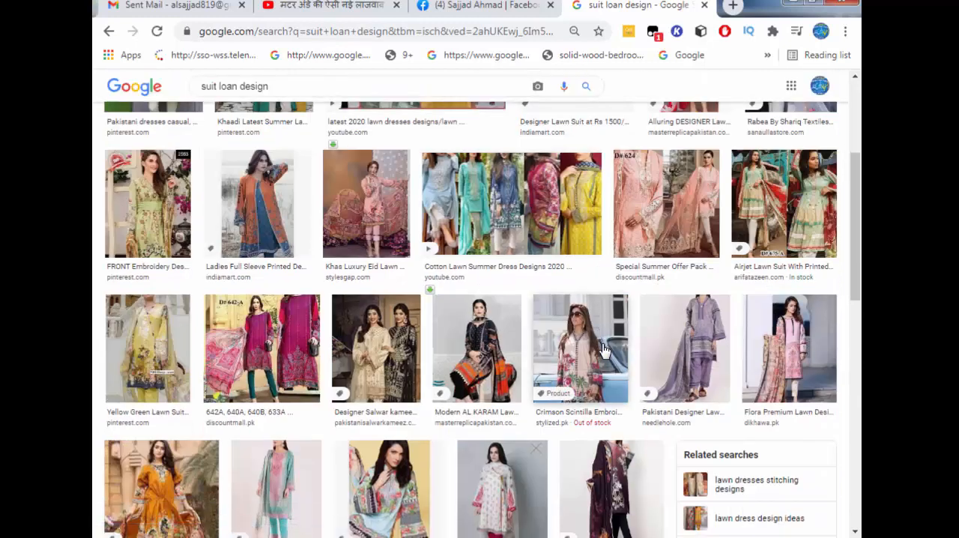
click(157, 359)
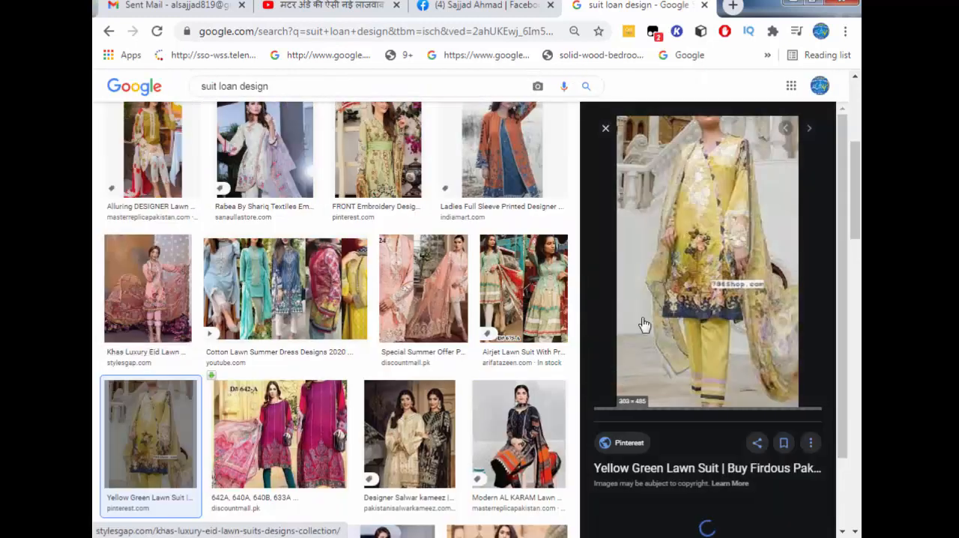
scroll(659, 319, down, 3)
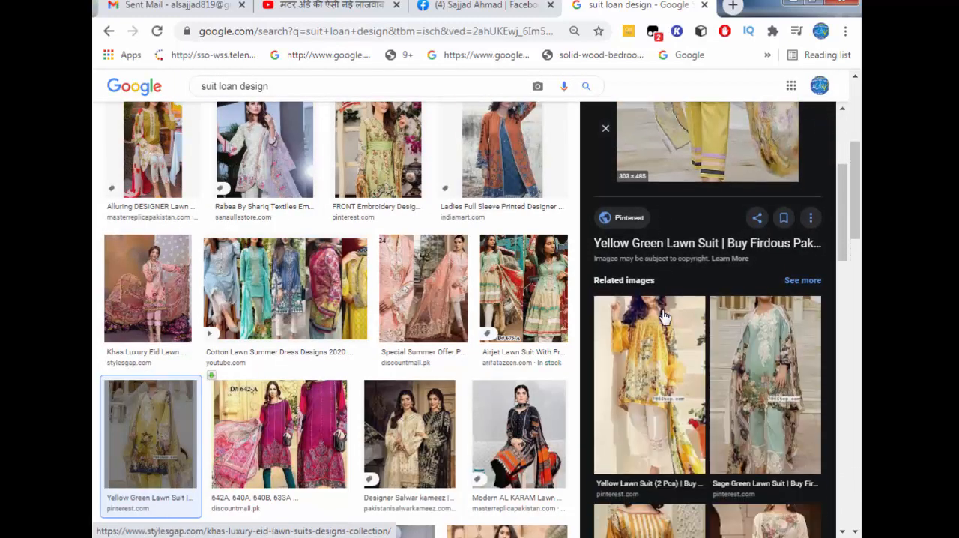
scroll(663, 318, down, 3)
scroll(664, 318, down, 2)
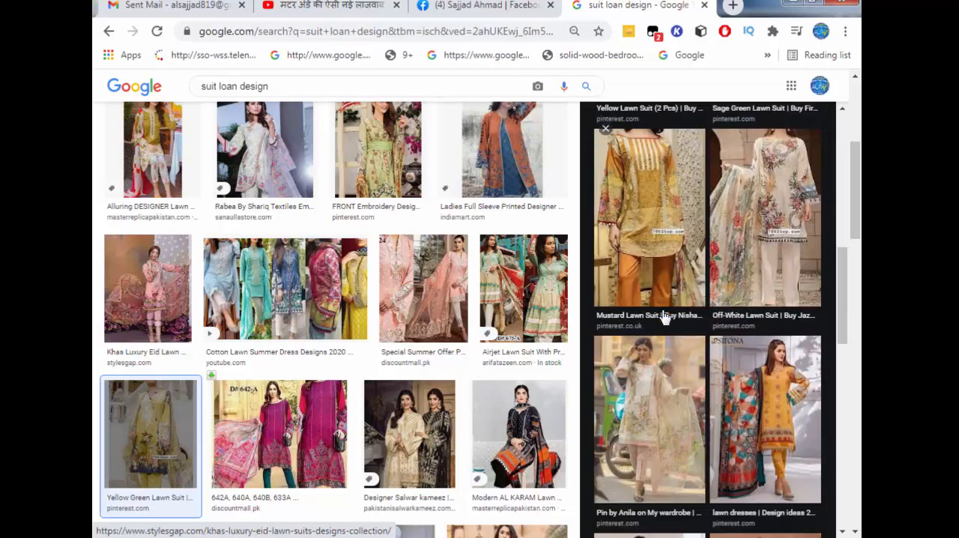
Preview the related Sifona "lawn dresses" picture of a yellow suit with a patterned shawl and copy the image
click(779, 417)
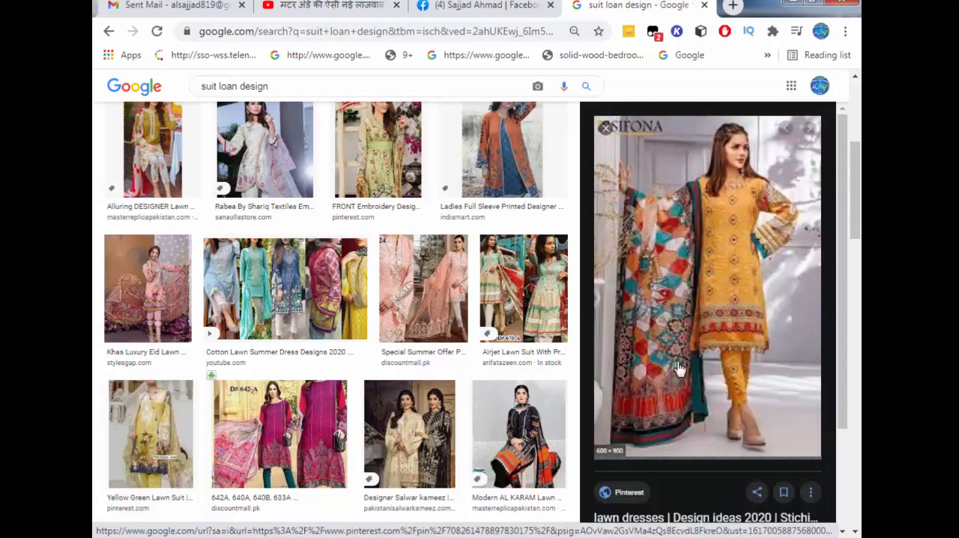
right_click(704, 257)
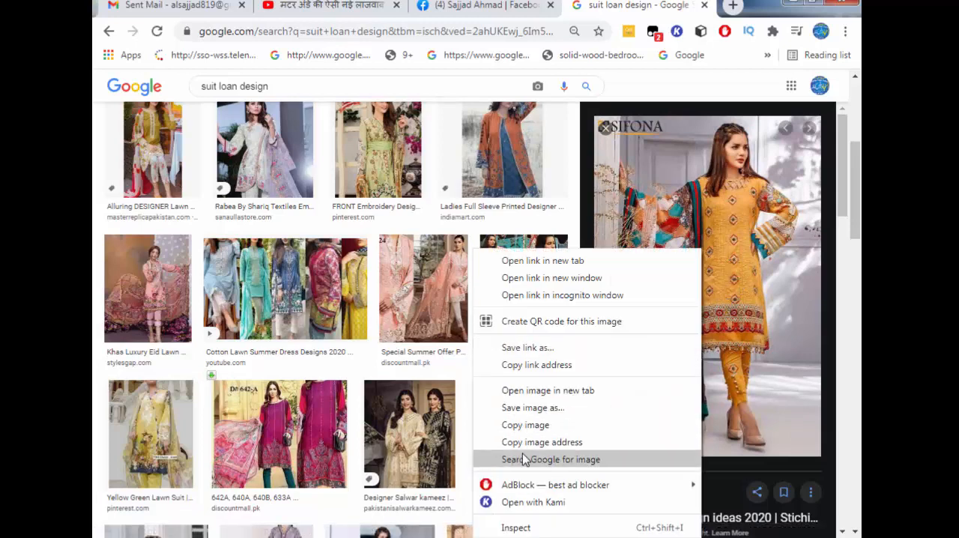
click(533, 428)
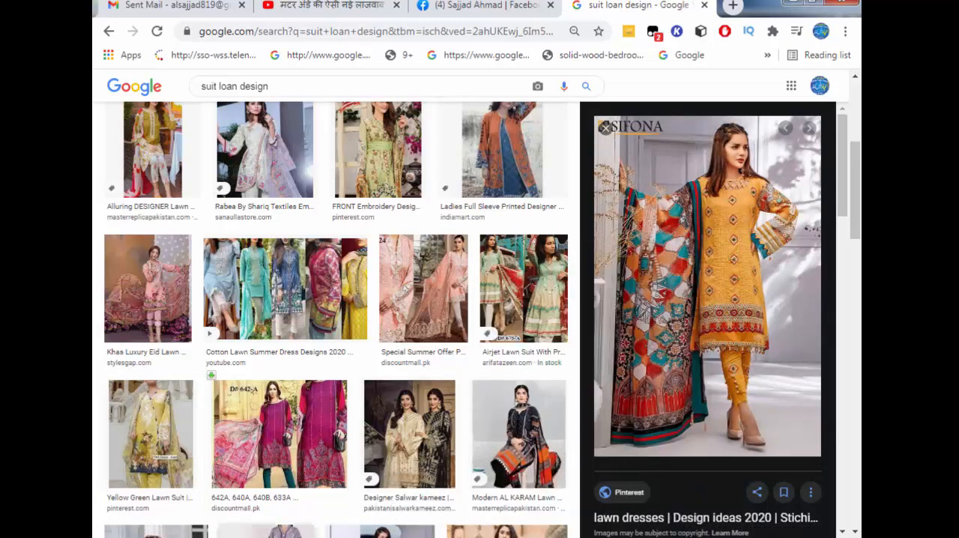
Switch to CorelDRAW, paste the copied yellow suit picture, shrink it and fit it in the red area beneath the lowest blue bar
key(alt+Tab)
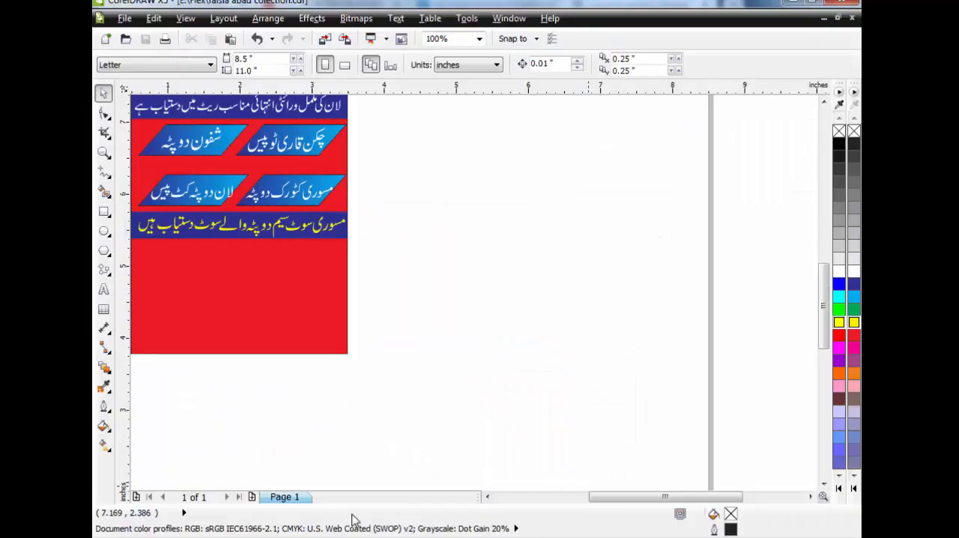
right_click(479, 172)
click(517, 267)
scroll(522, 238, down, 2)
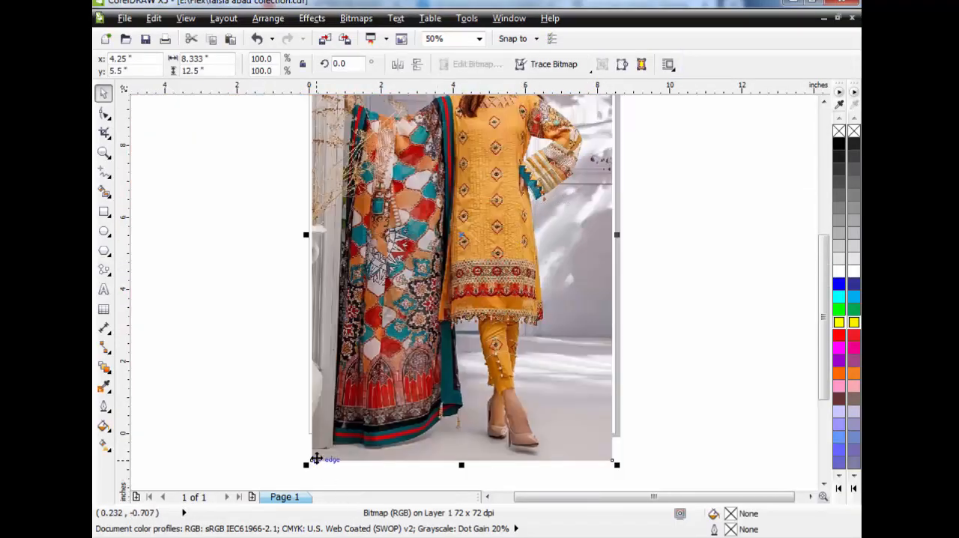
drag(311, 458, 346, 268)
click(492, 448)
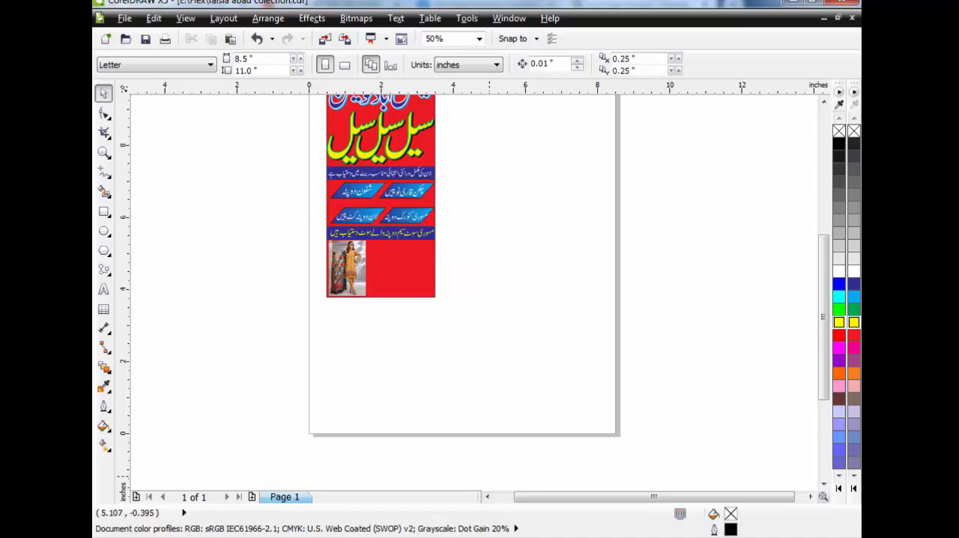
Switch back to the Google results in Chrome and preview the "36 Lawn Dresses" picture from the related images
click(437, 536)
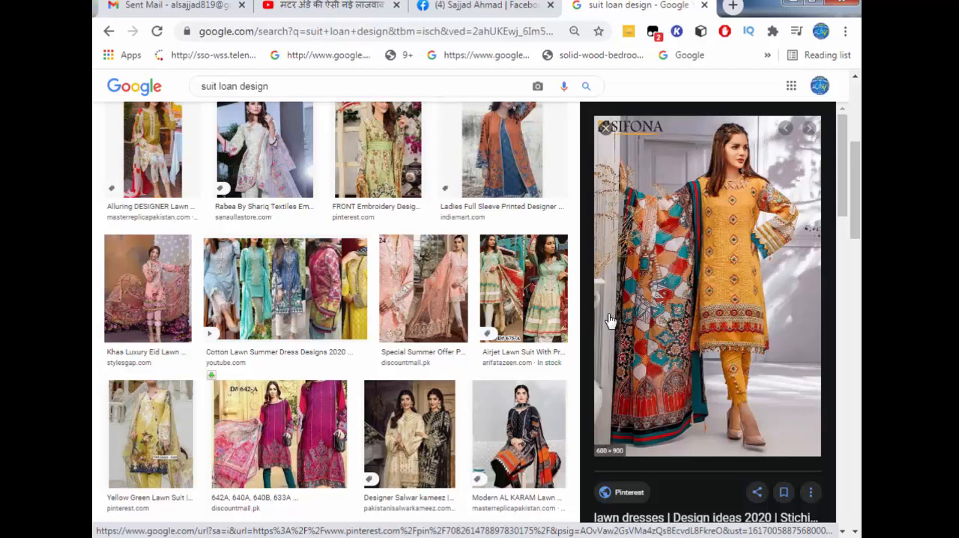
scroll(684, 288, down, 5)
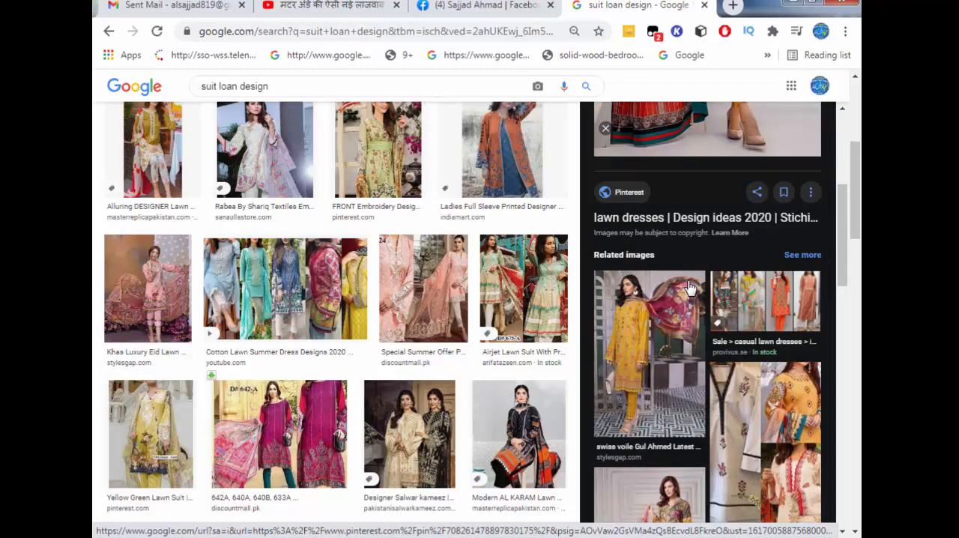
scroll(688, 288, down, 2)
scroll(689, 286, down, 4)
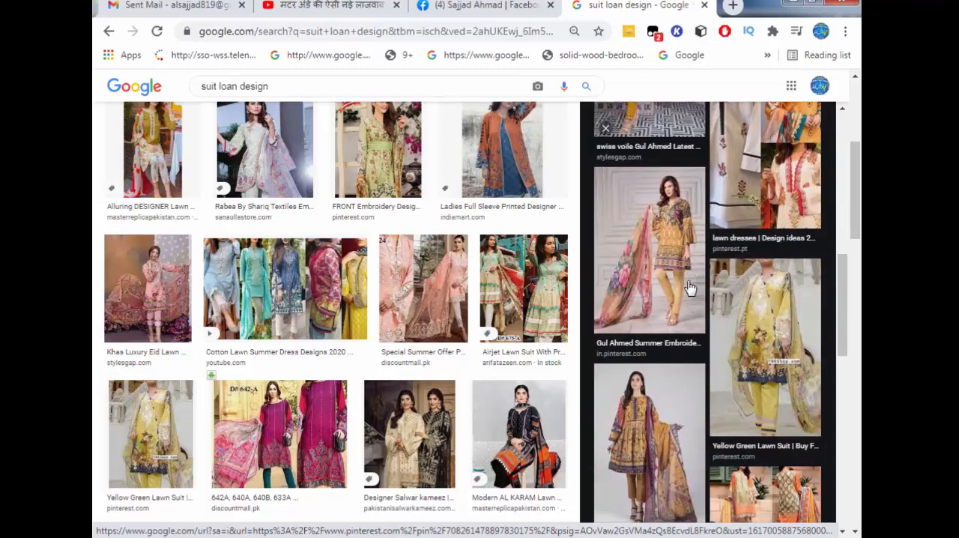
click(645, 303)
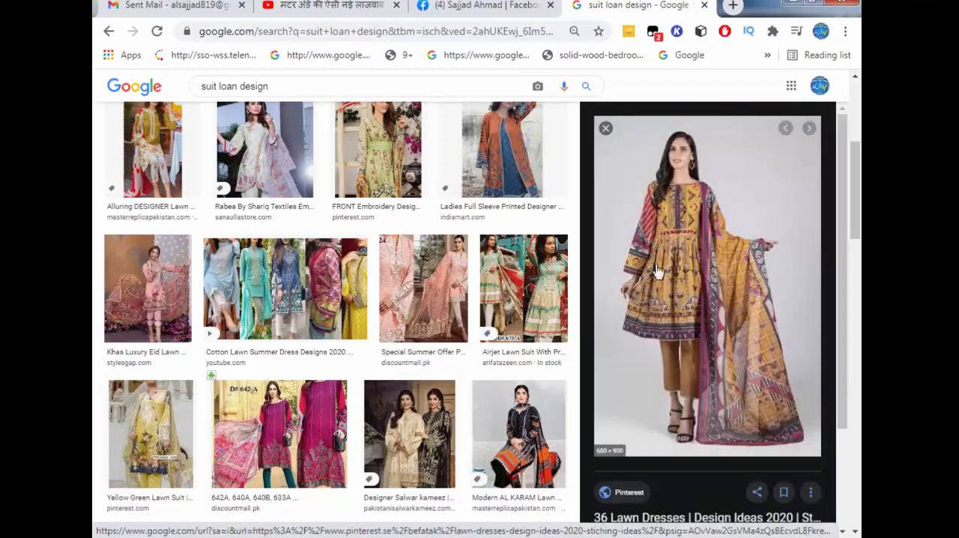
Find the orange suit picture from khasstores.com among the related images, preview it and copy the image
scroll(717, 298, down, 5)
scroll(717, 298, down, 4)
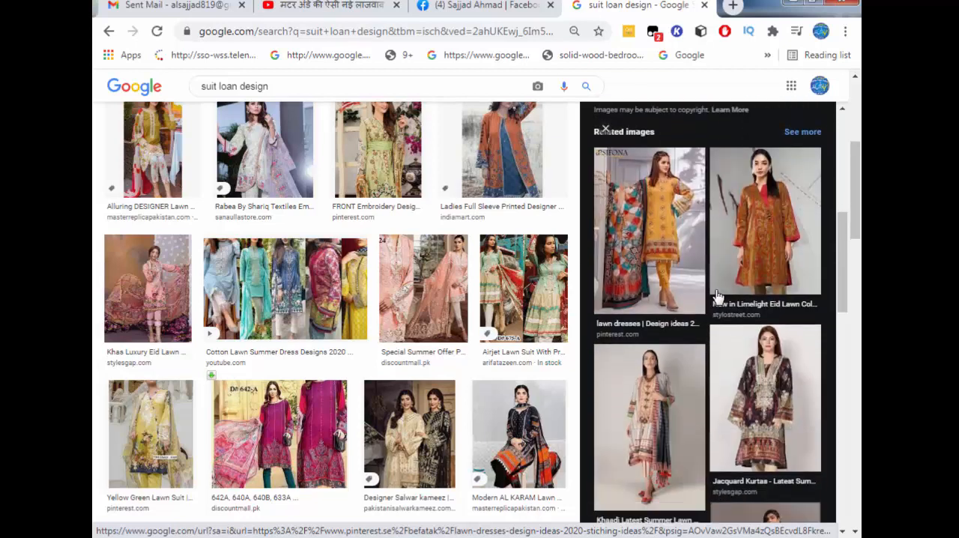
scroll(718, 298, down, 3)
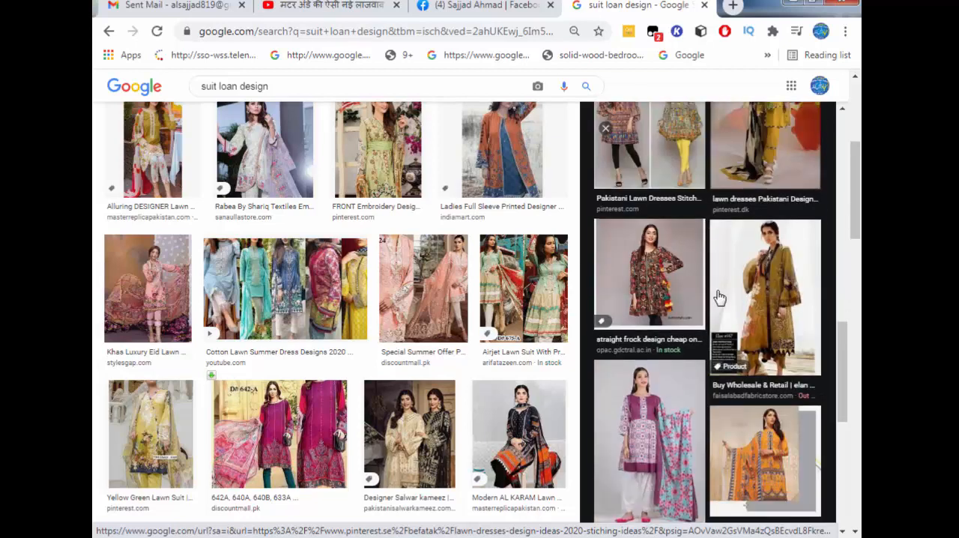
scroll(719, 297, down, 2)
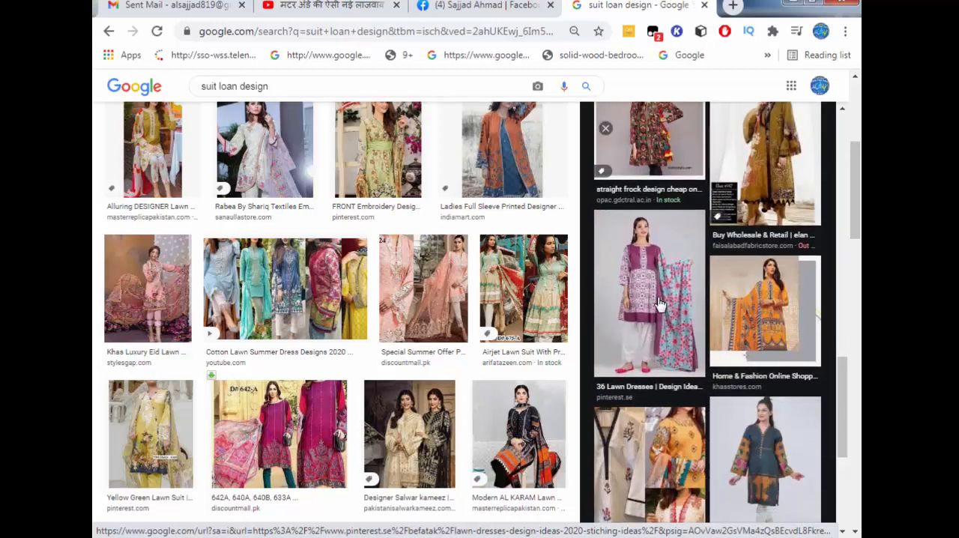
click(758, 316)
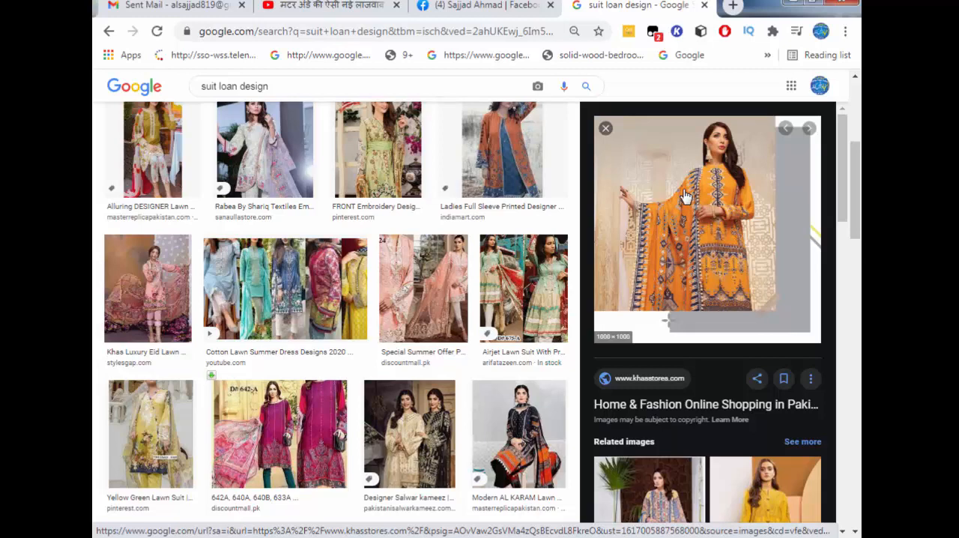
right_click(683, 196)
click(743, 365)
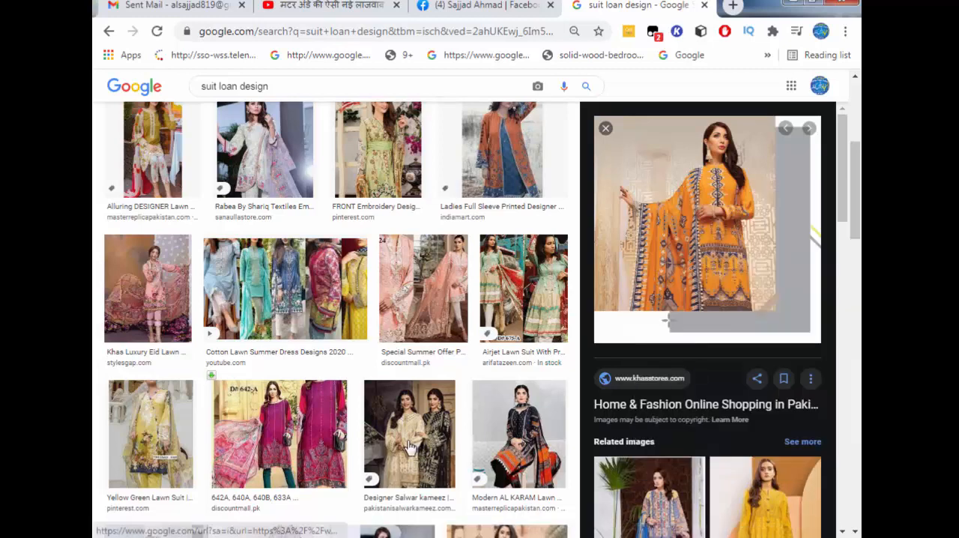
Switch to CorelDRAW, paste the copied orange suit picture, scale it down and move it towards the advert's lower part
click(408, 536)
right_click(247, 185)
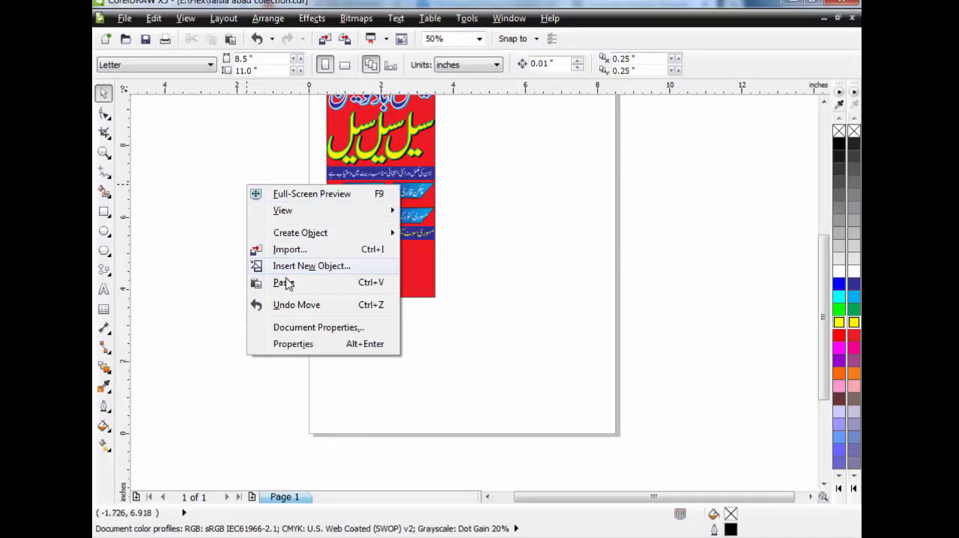
click(284, 282)
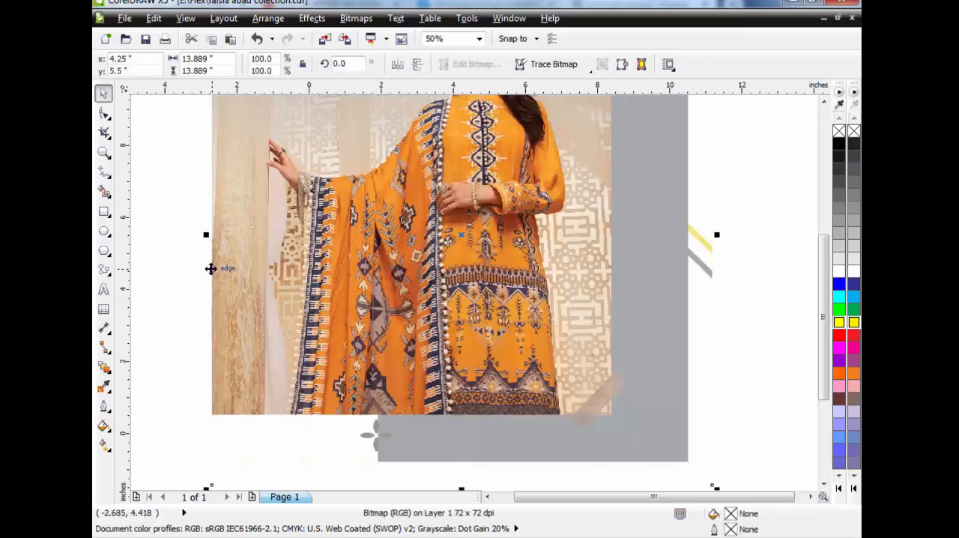
drag(207, 488, 403, 315)
drag(479, 214, 435, 272)
drag(472, 357, 420, 338)
click(476, 364)
Switch back to Chrome, look through the khasstores.com picture's related images and show the full set of related images
click(442, 536)
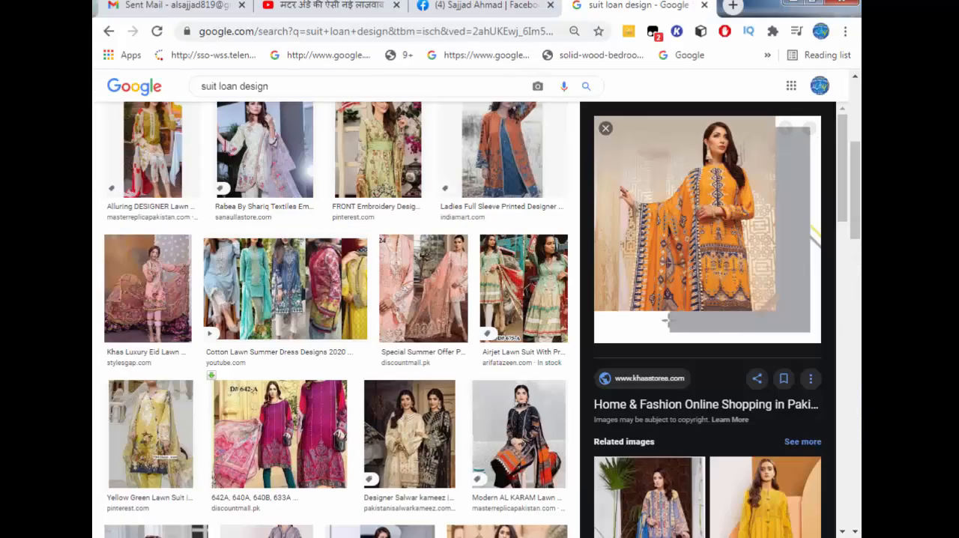
scroll(775, 413, down, 4)
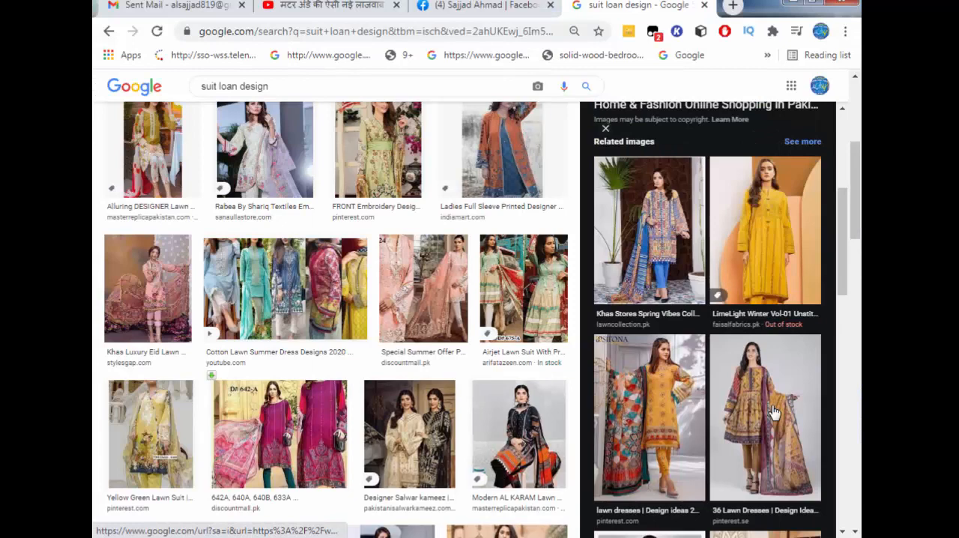
scroll(728, 384, down, 5)
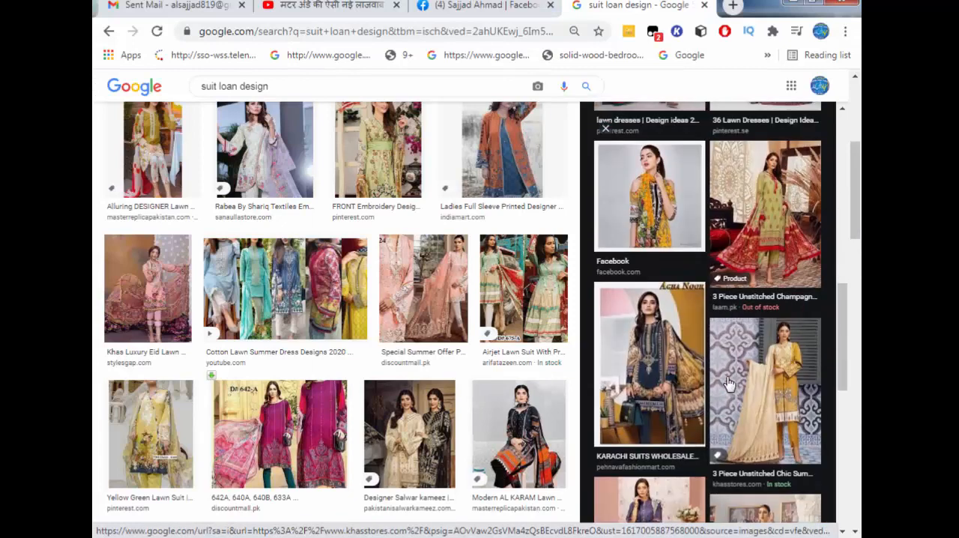
scroll(728, 384, down, 10)
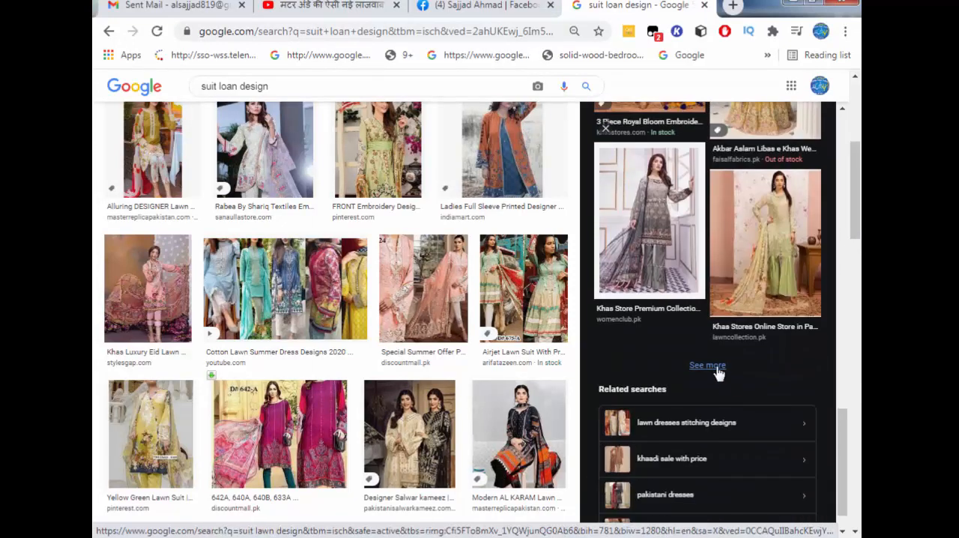
click(707, 365)
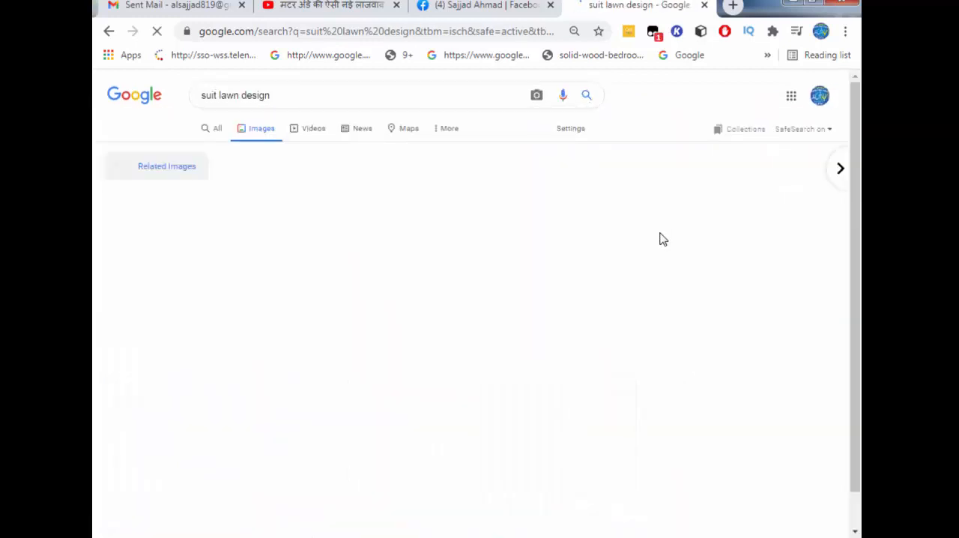
Look through the related lawn suit images and preview the yellow "Baroque Embroidered Lawn" picture
scroll(649, 303, down, 2)
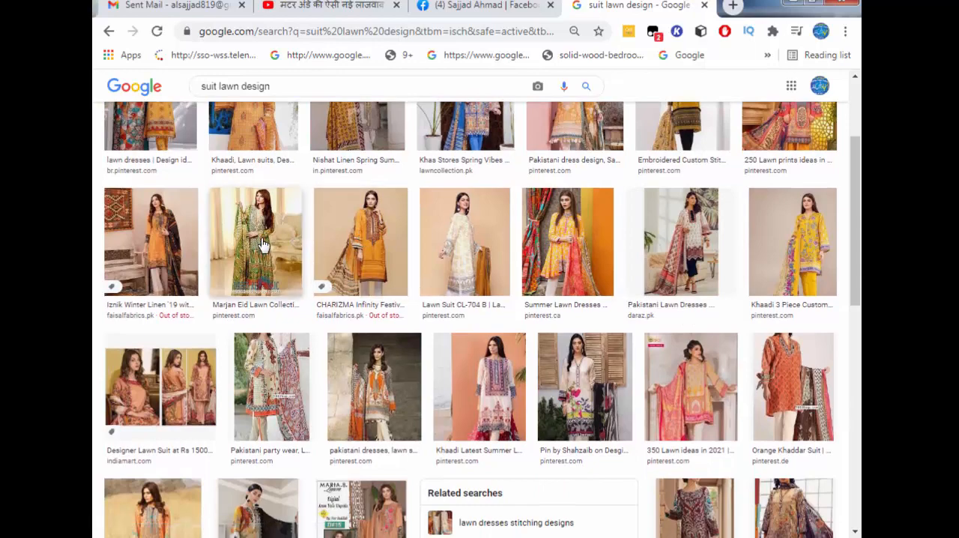
scroll(313, 275, down, 2)
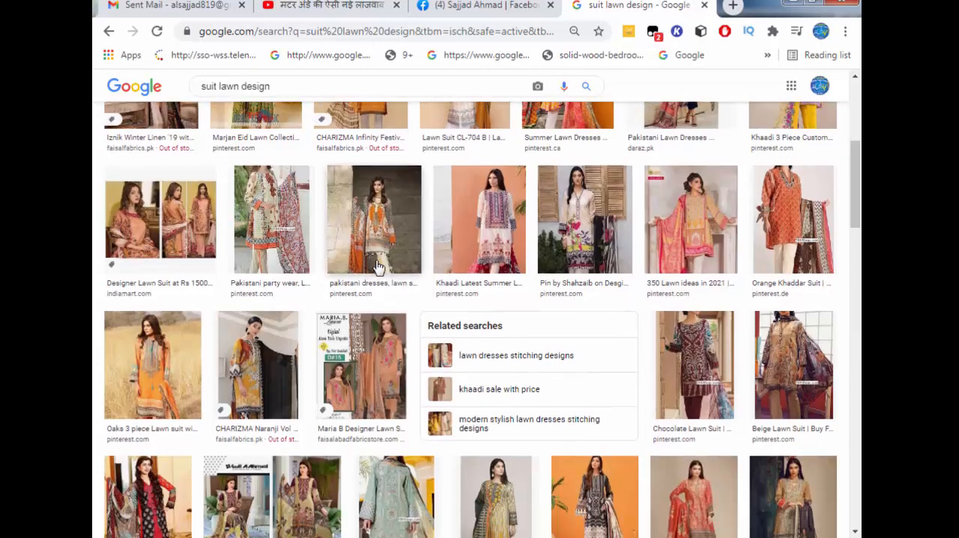
scroll(379, 267, down, 2)
scroll(379, 268, down, 2)
scroll(411, 315, down, 2)
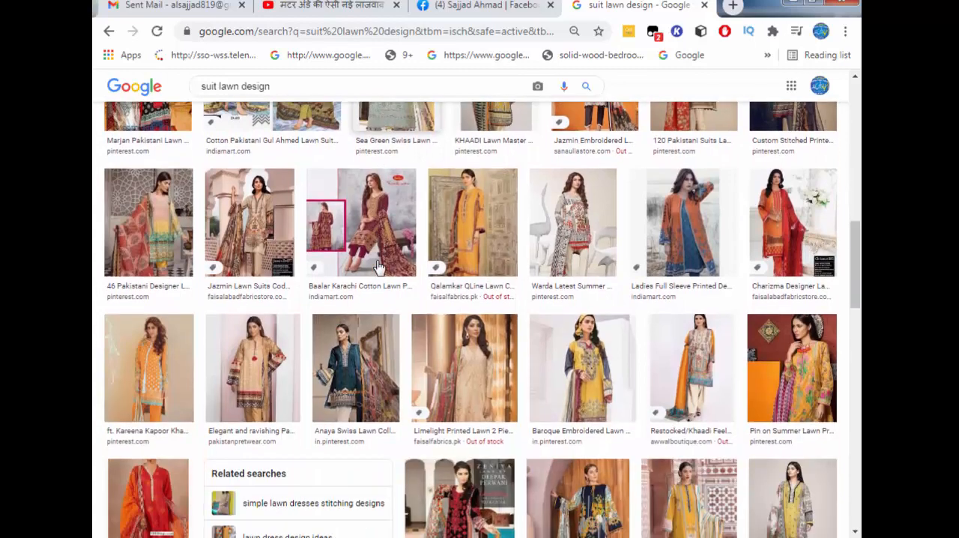
click(591, 397)
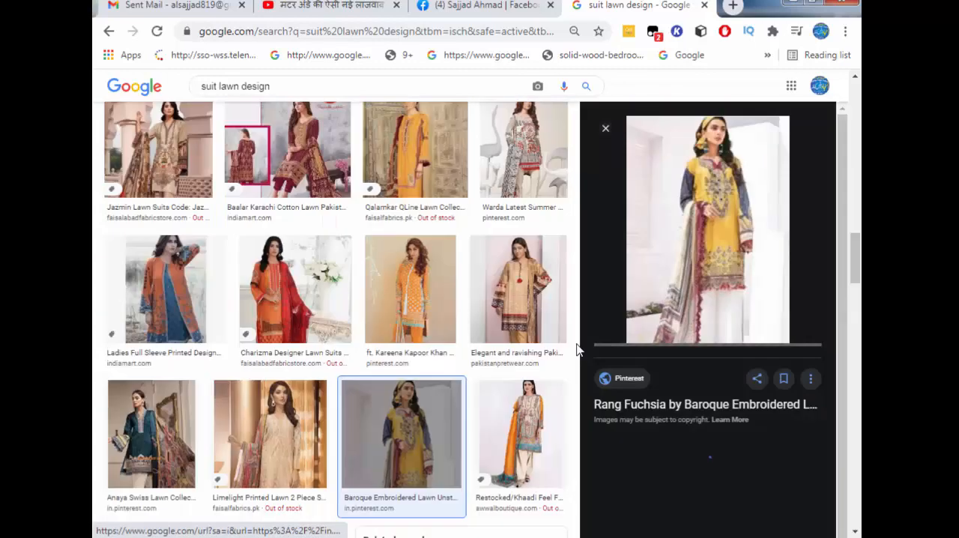
Preview the red "Nishat Linen Lawn pret 2019" suit picture from the related images and copy the image
scroll(683, 280, down, 4)
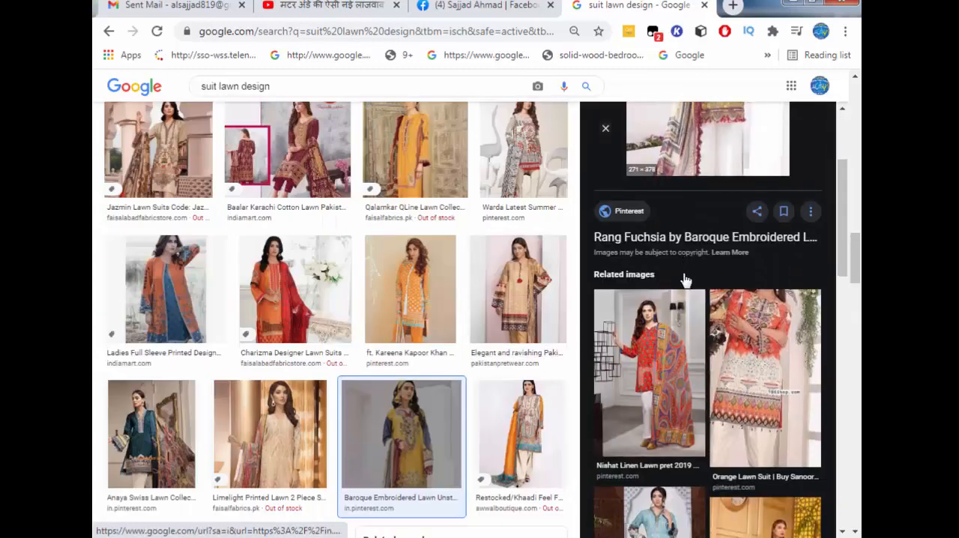
click(683, 280)
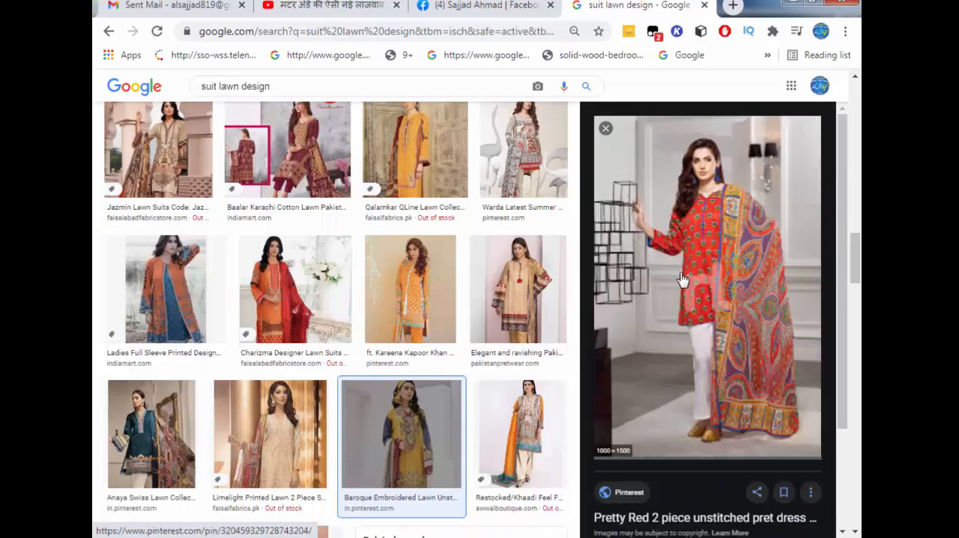
right_click(671, 237)
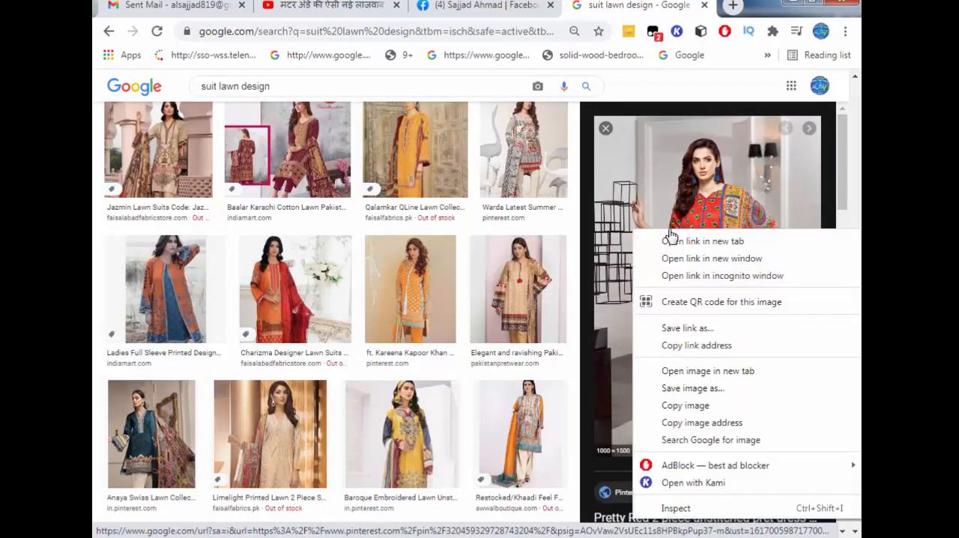
click(693, 408)
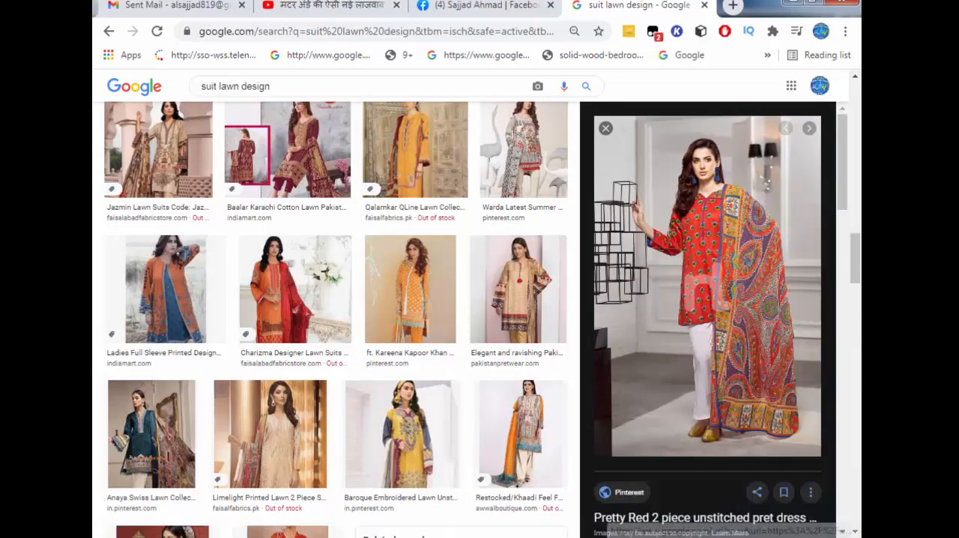
Switch to CorelDRAW, paste the copied red suit picture, scale it down and place it beside the second orange suit picture
key(alt+Tab)
right_click(488, 185)
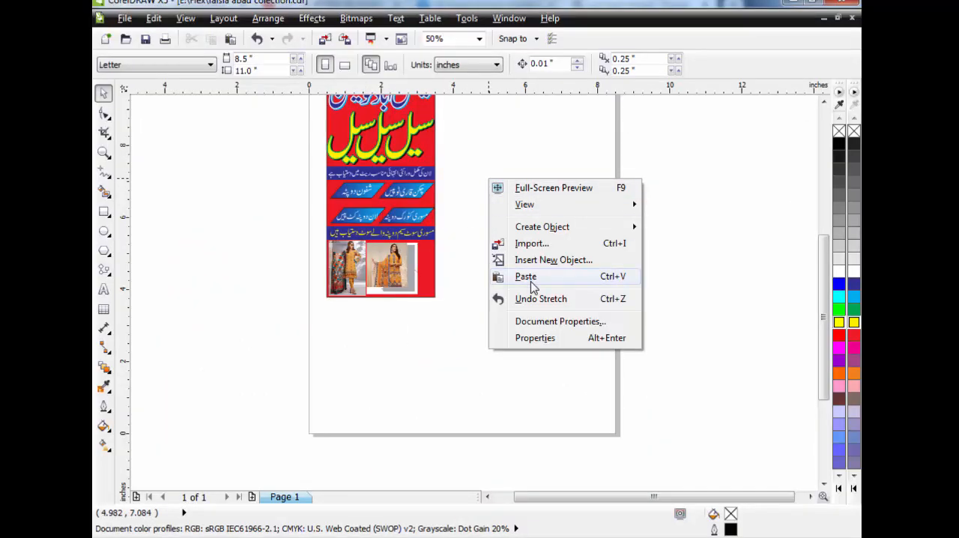
click(524, 276)
drag(306, 316, 315, 439)
drag(230, 102, 454, 255)
click(545, 247)
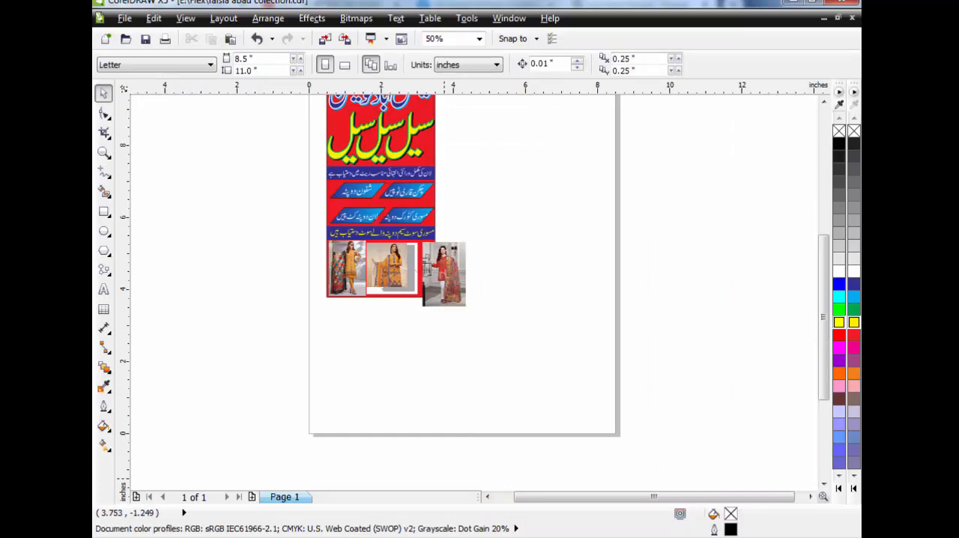
Switch back to Chrome, find the "Uber chic grey unstitched pret" picture from pakistanpretwear.com among the related images and copy the image
click(322, 537)
scroll(735, 300, down, 5)
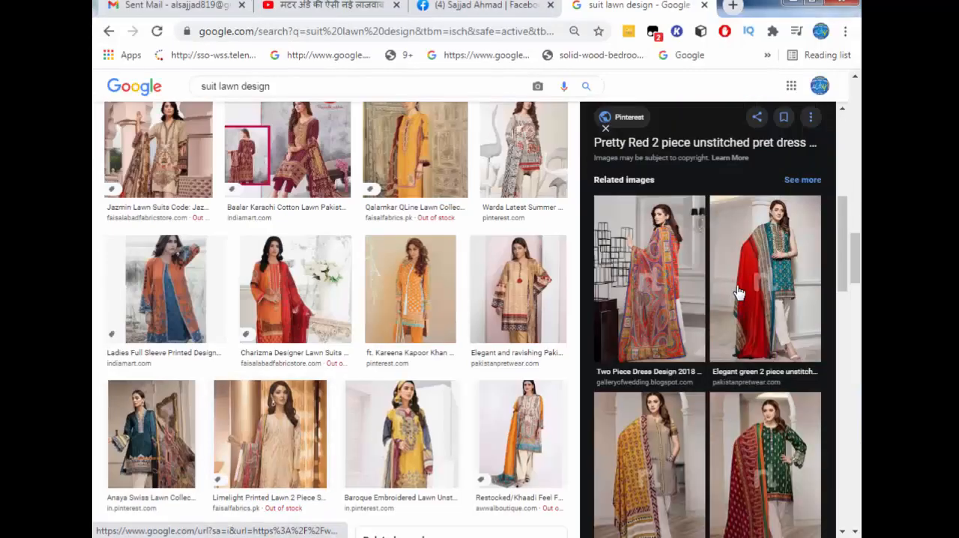
scroll(753, 319, down, 10)
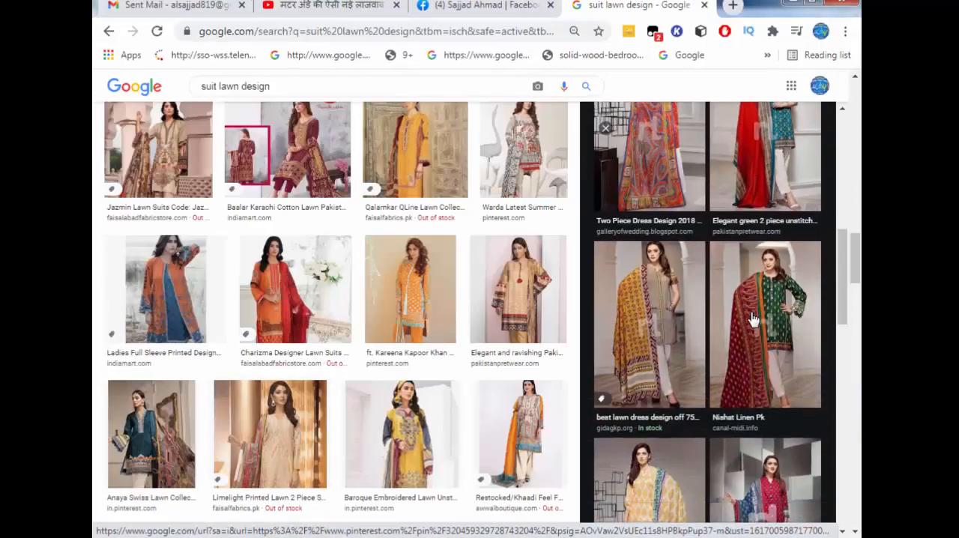
scroll(752, 320, down, 1)
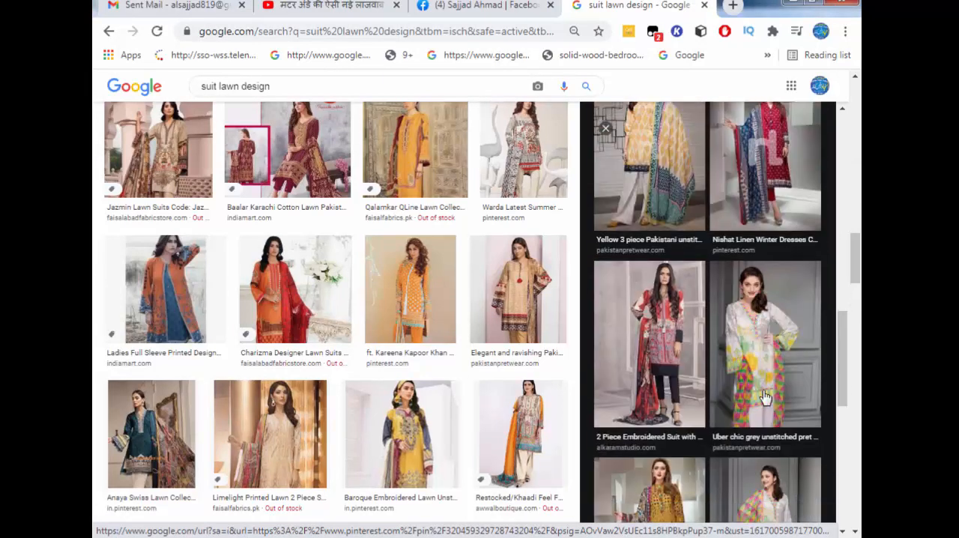
click(762, 358)
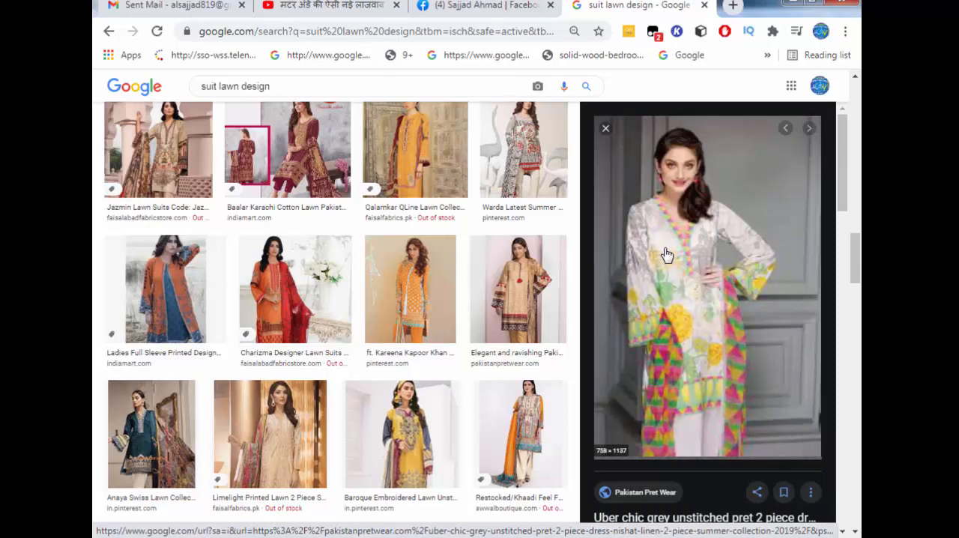
right_click(669, 234)
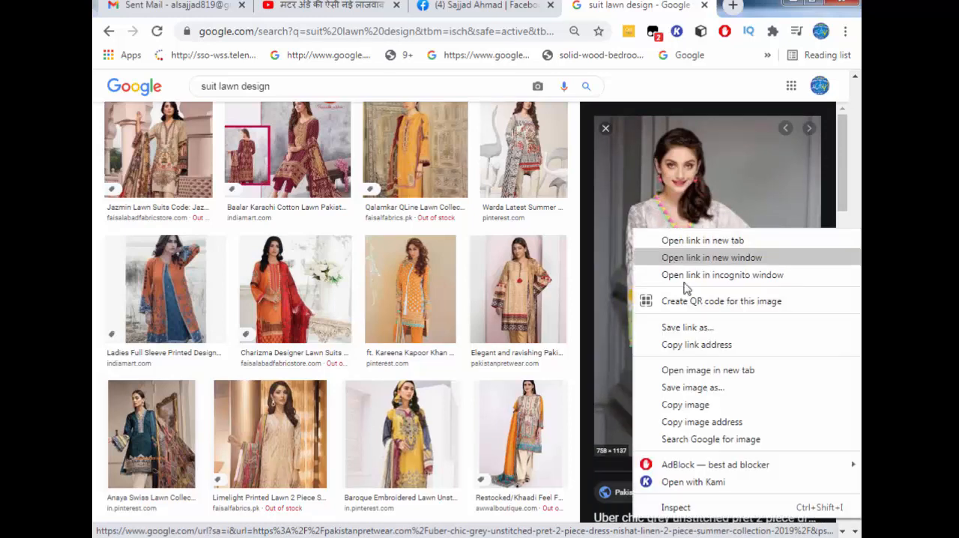
click(683, 404)
Switch to CorelDRAW, paste the copied grey suit picture, scale it down and place it beside the red suit picture
click(318, 536)
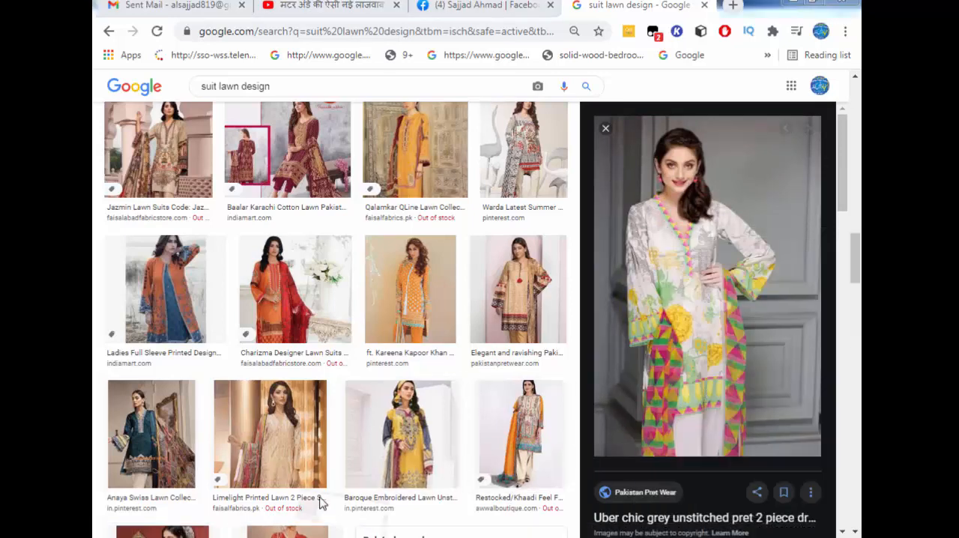
right_click(536, 176)
click(575, 268)
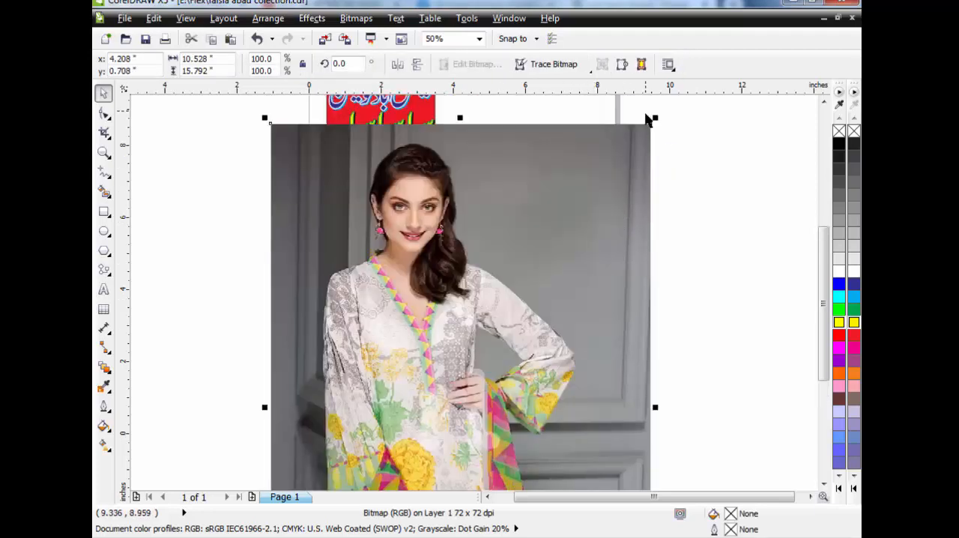
drag(652, 124, 475, 386)
drag(502, 298, 488, 274)
Enlarge the grey suit picture to about the red suit picture's height, align their top edges and overlap it slightly with that picture
click(104, 154)
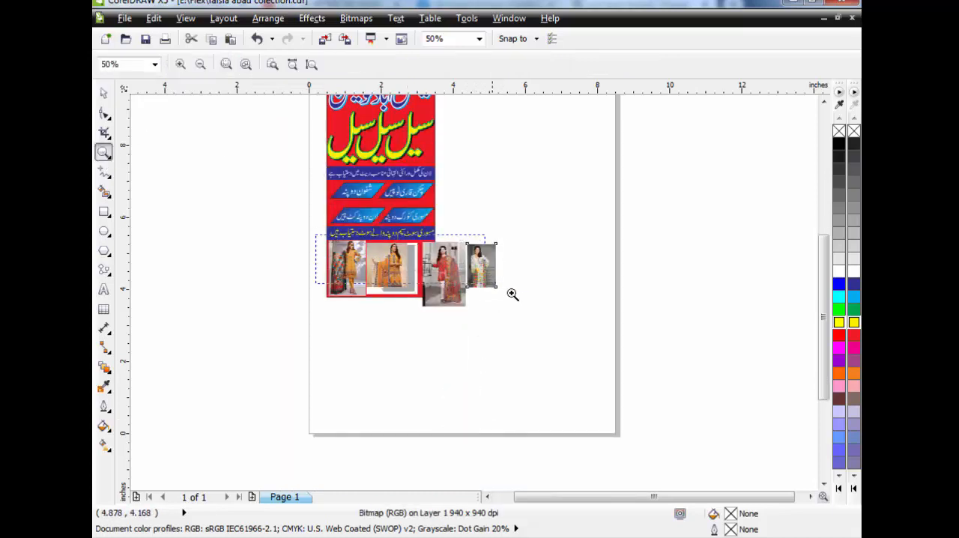
drag(314, 233, 533, 323)
click(105, 92)
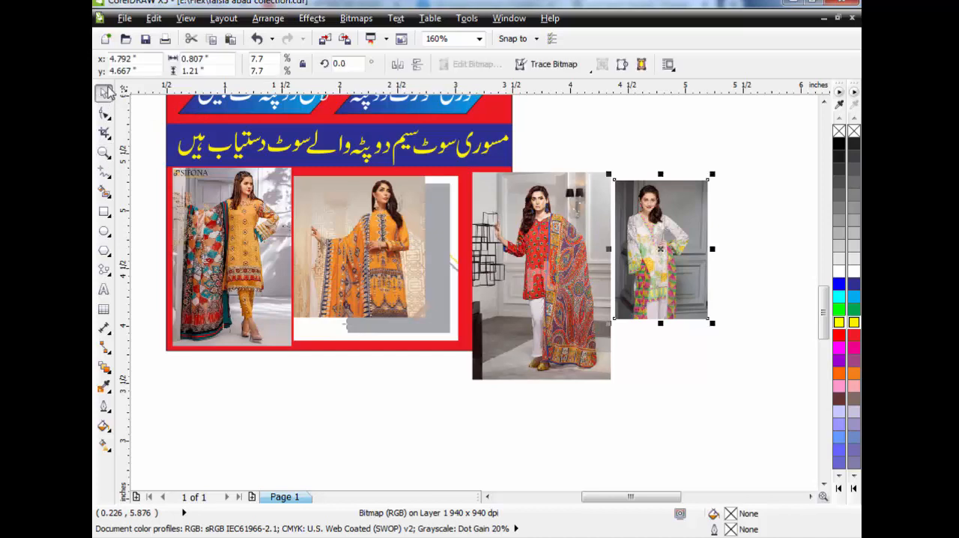
drag(712, 324, 747, 376)
drag(685, 259, 672, 255)
drag(738, 377, 742, 382)
click(410, 273)
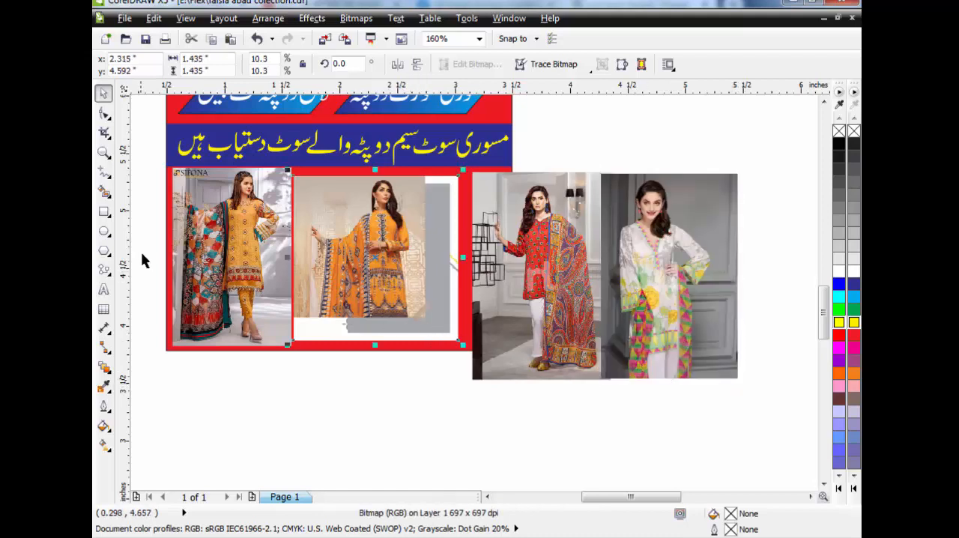
click(258, 373)
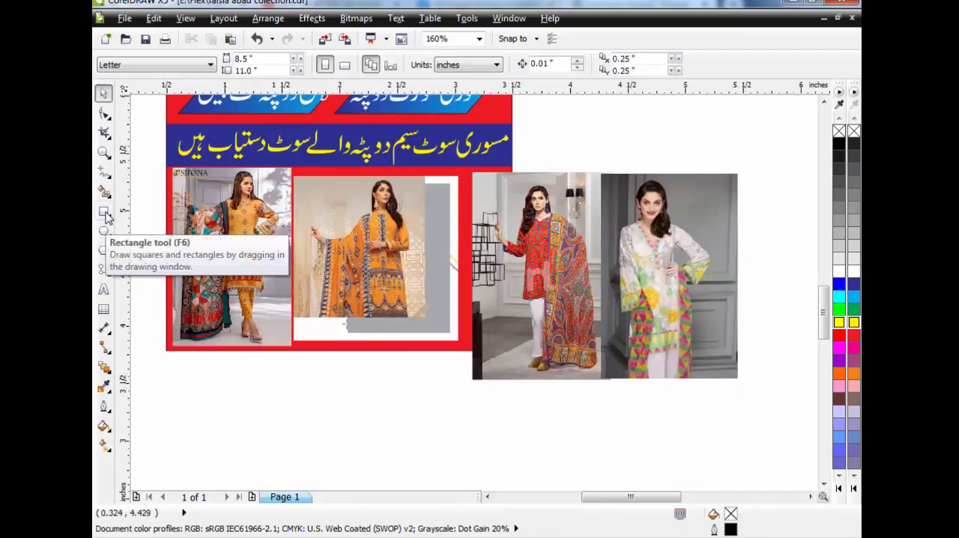